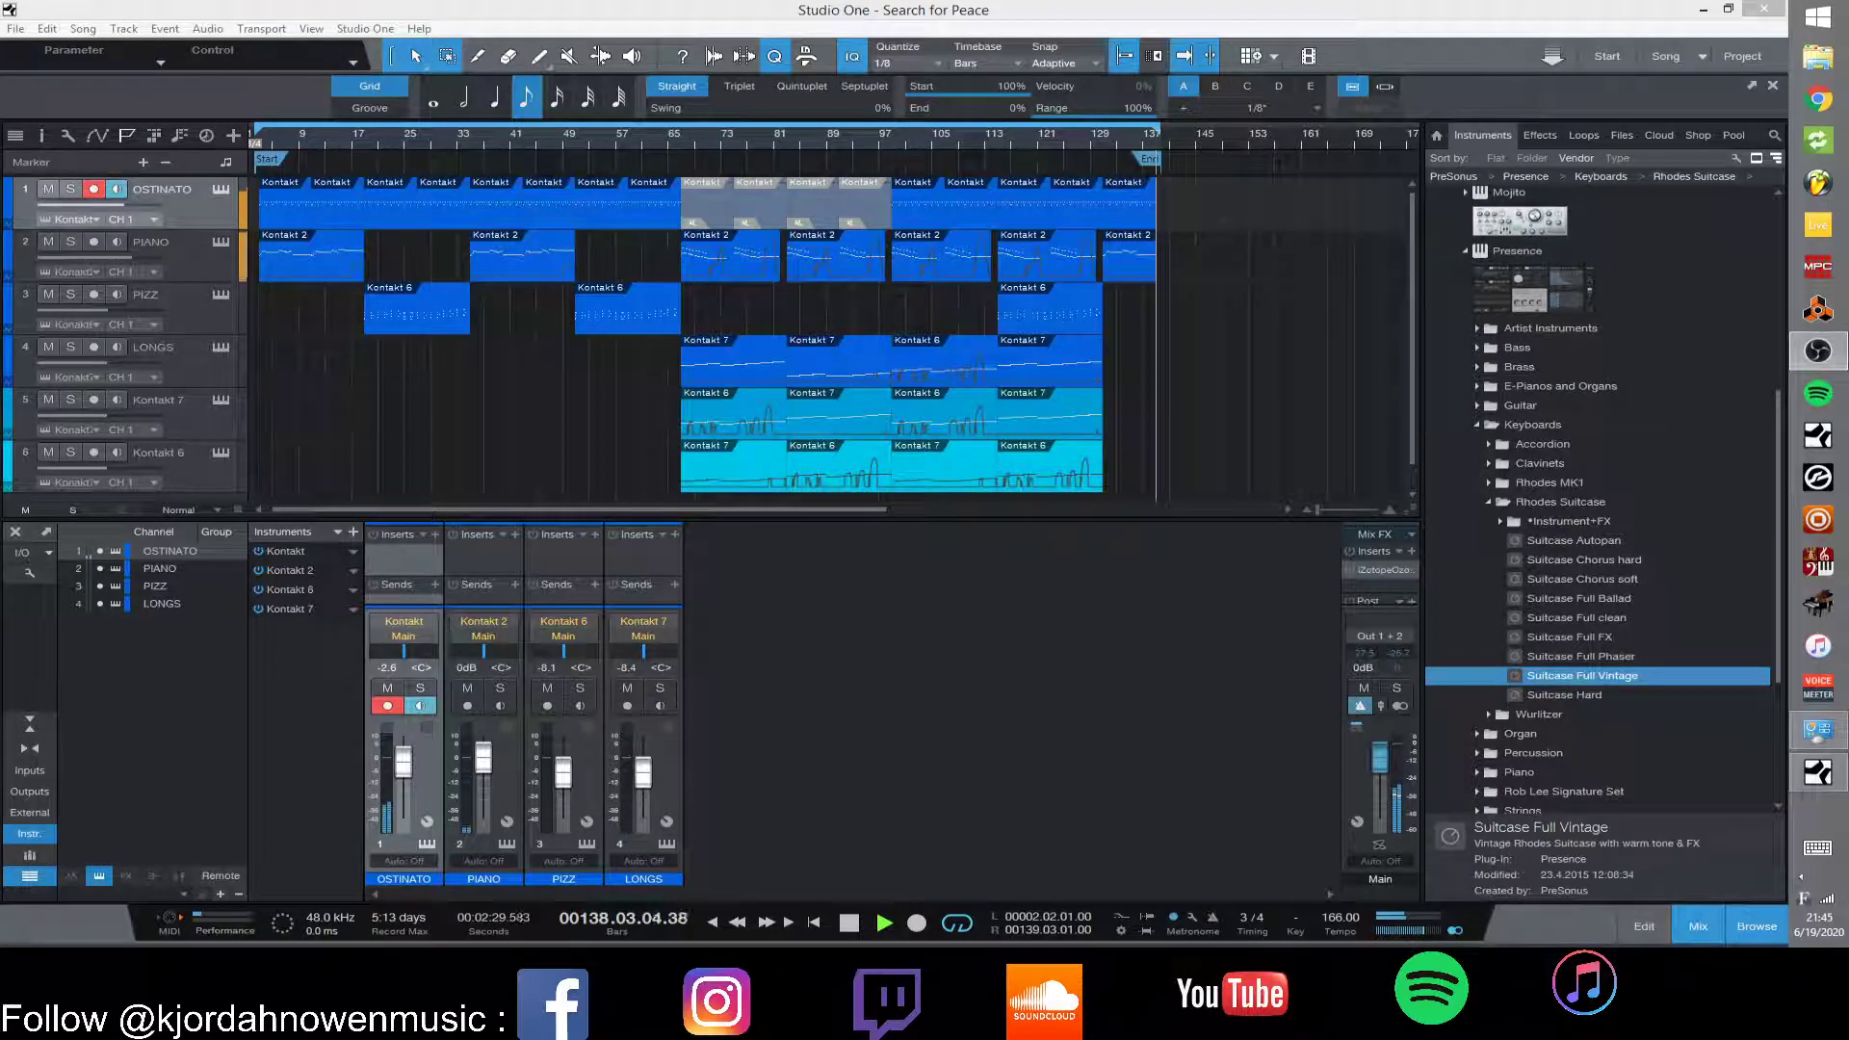
- Stop the current playback, return the playhead to bar 1 and play the song's opening to about bar 19
{"action": "key", "text": "space"}
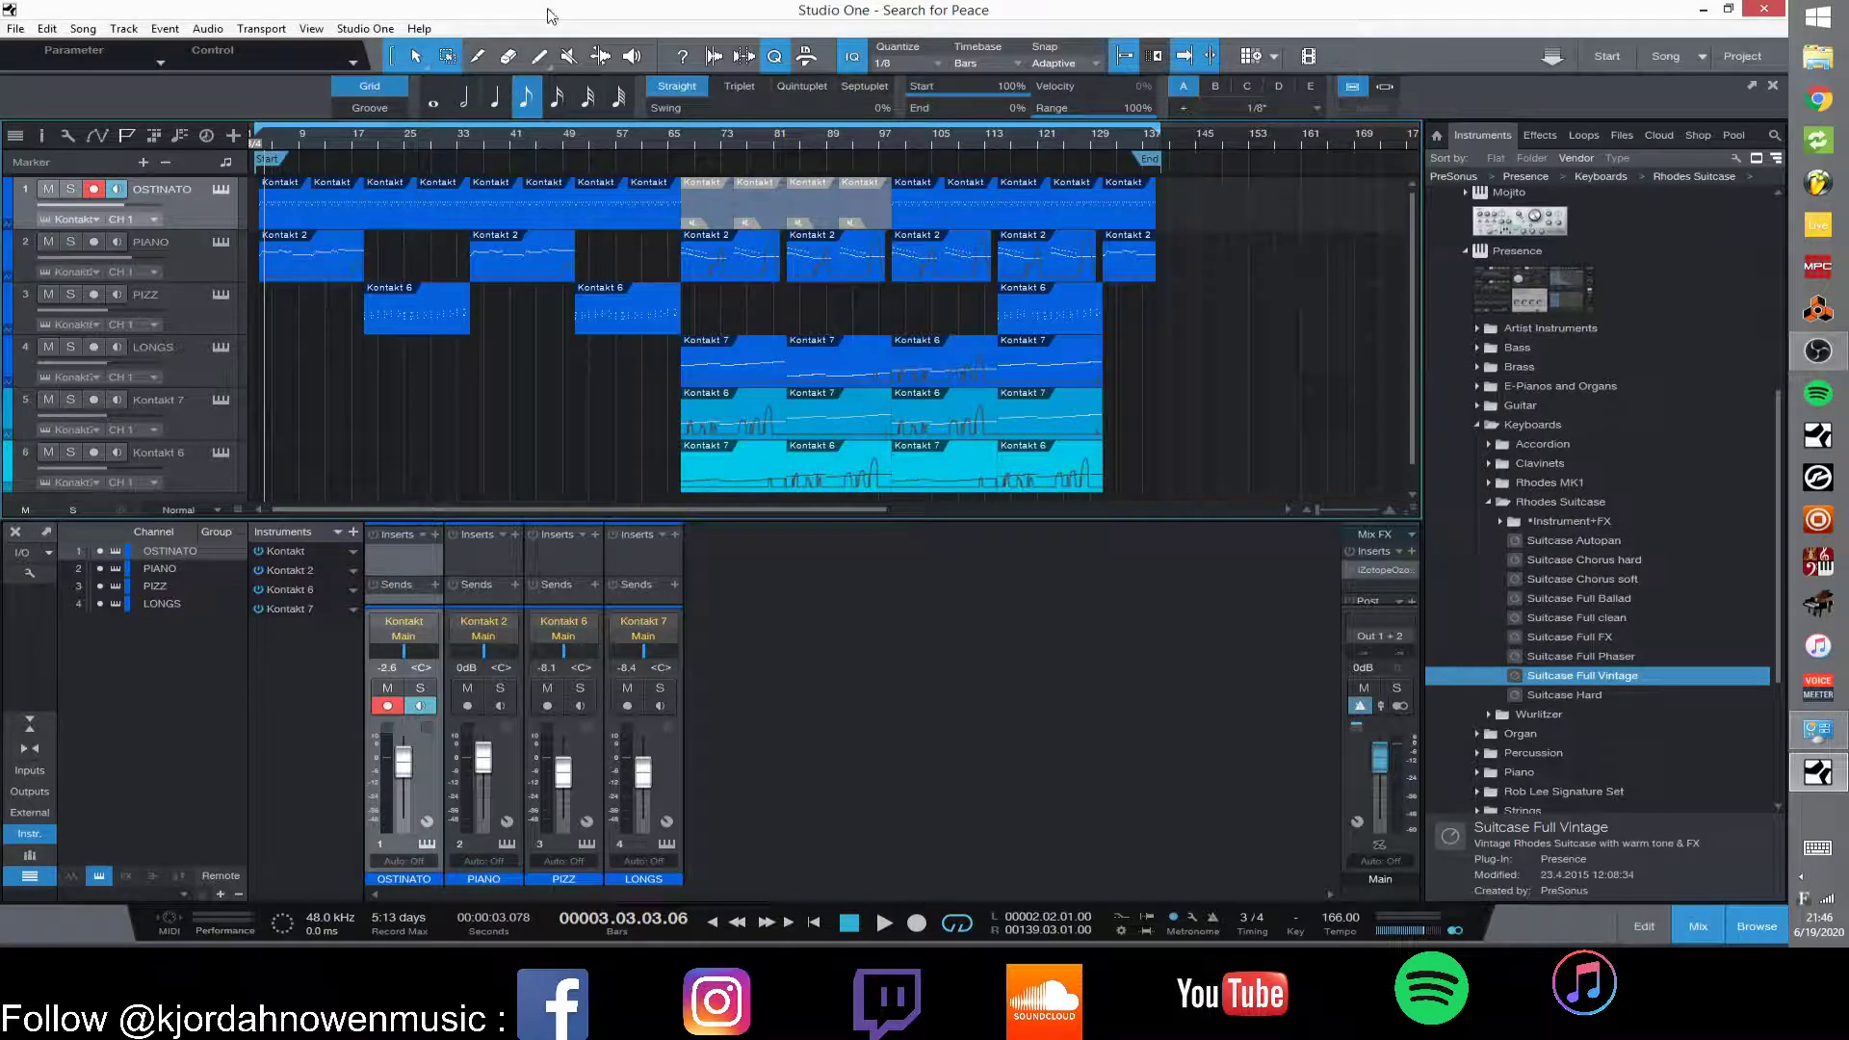
{"action": "key", "text": "comma"}
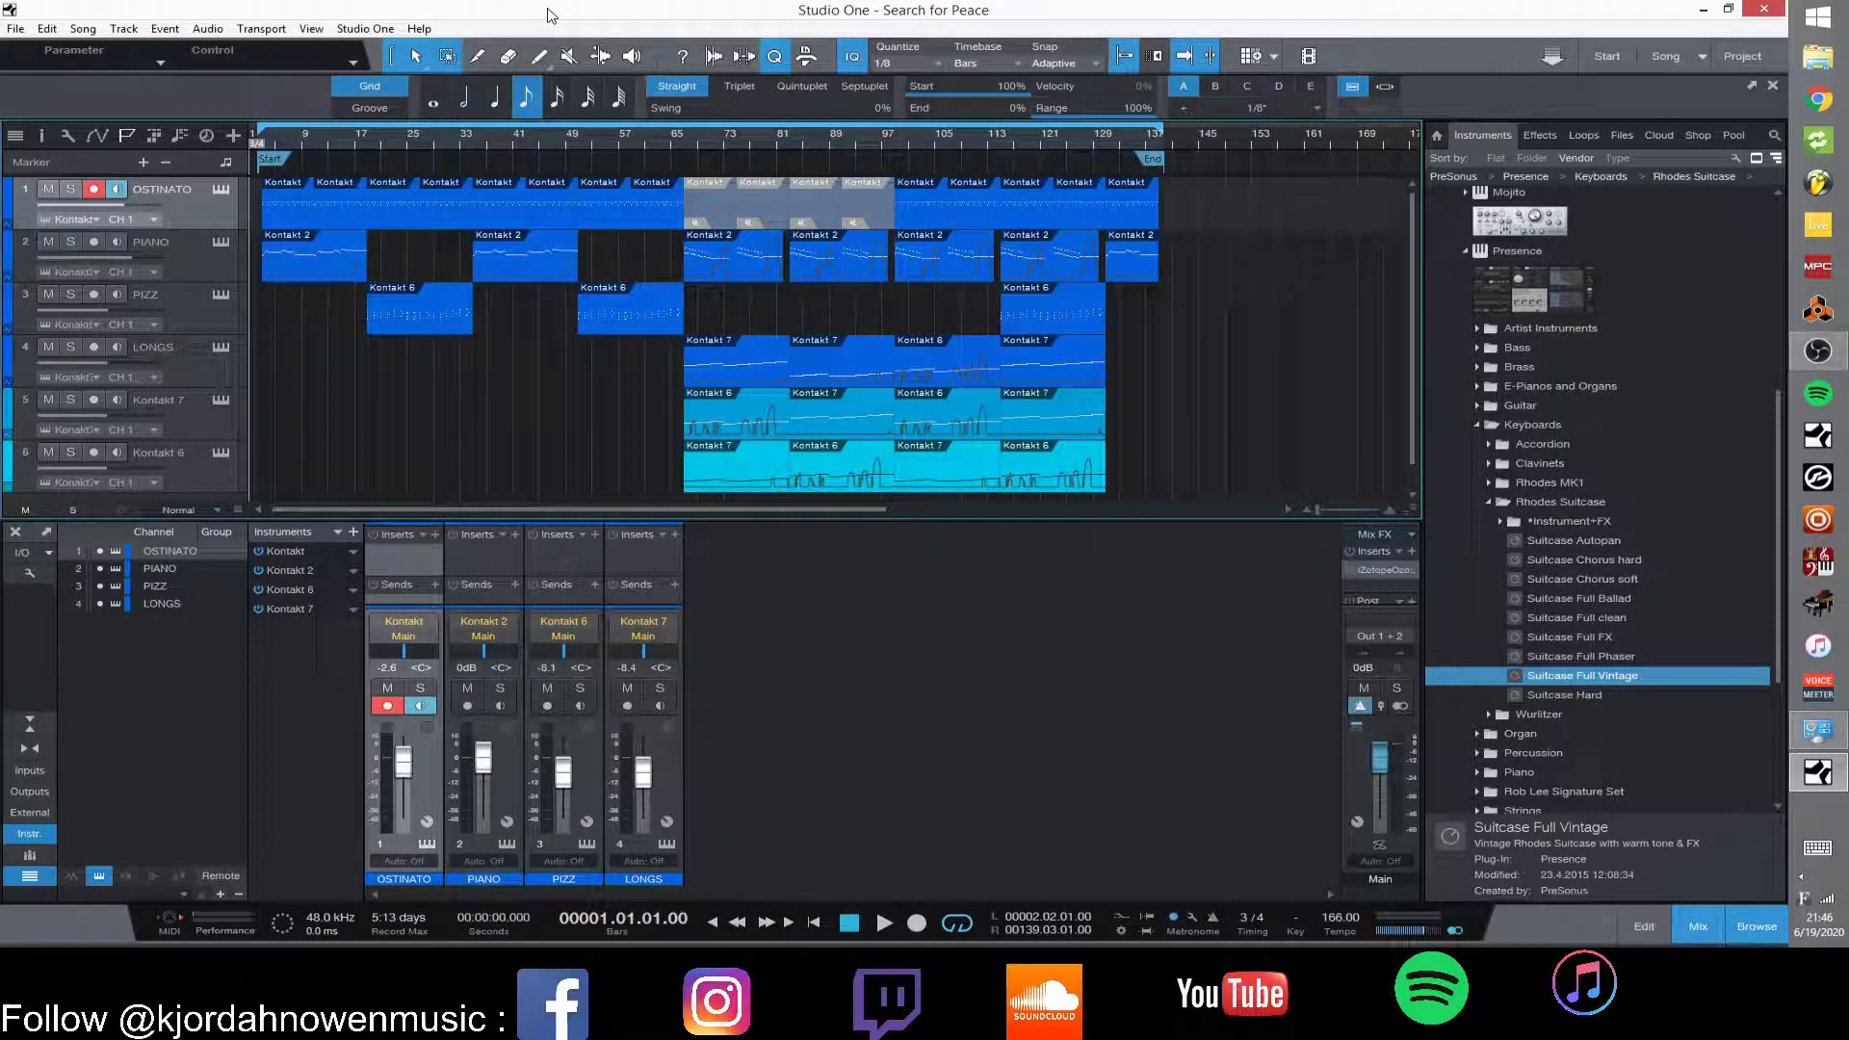
{"action": "key", "text": "space"}
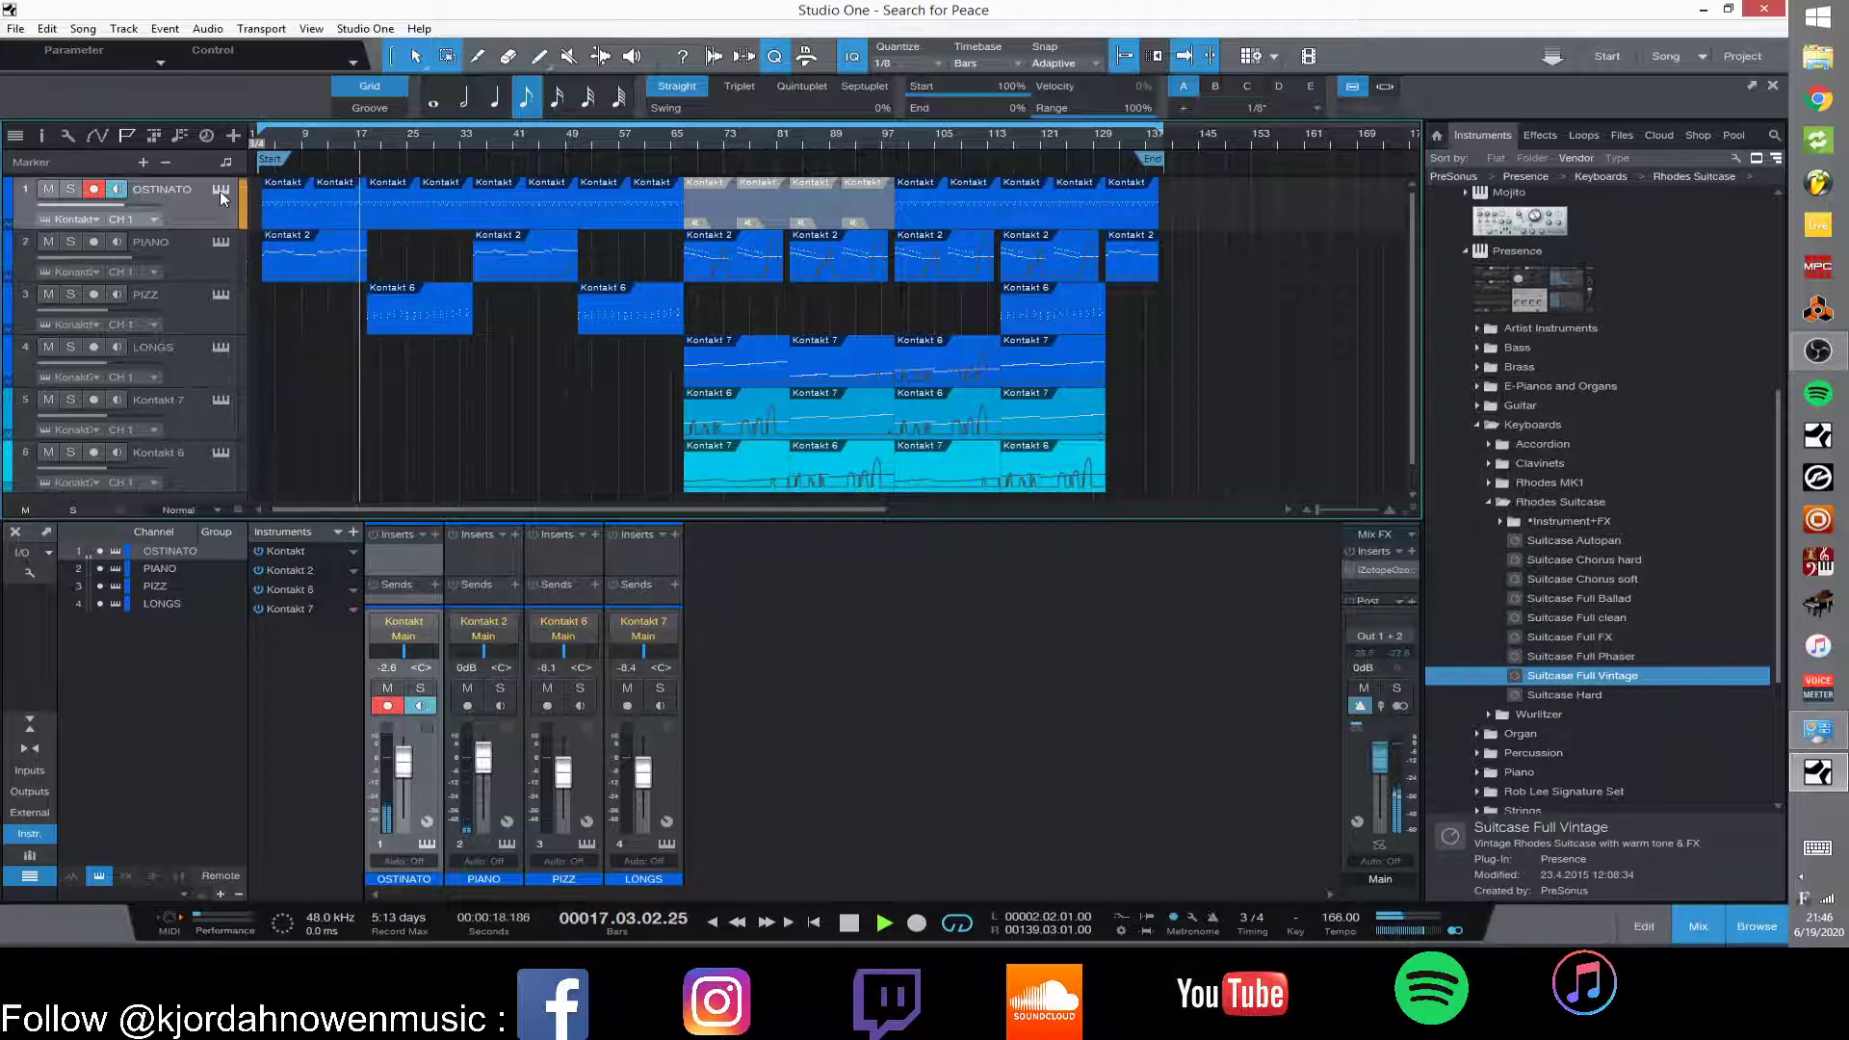
{"action": "key", "text": "space"}
- Select the PIANO track and look over the OSTINATO track's Kontakt instrument and its library list
{"action": "left_click", "coordinate": [206, 243]}
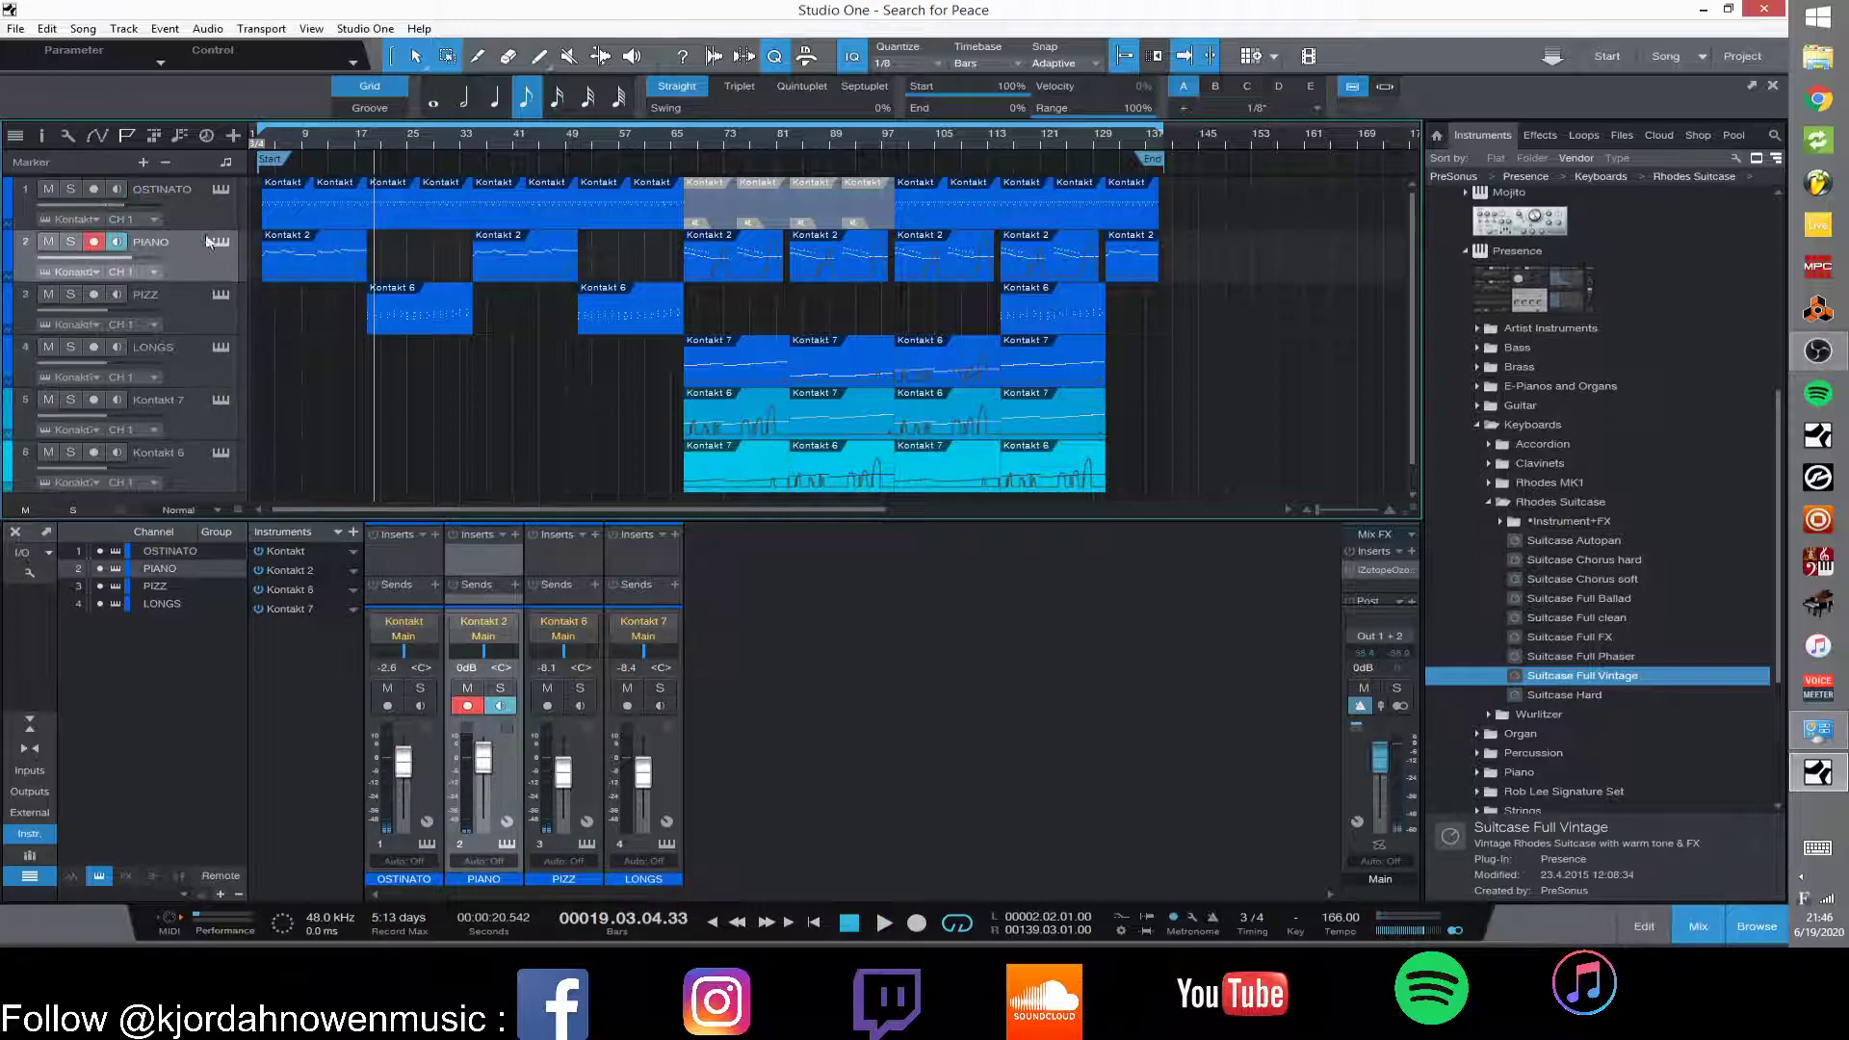
{"action": "left_click", "coordinate": [219, 238]}
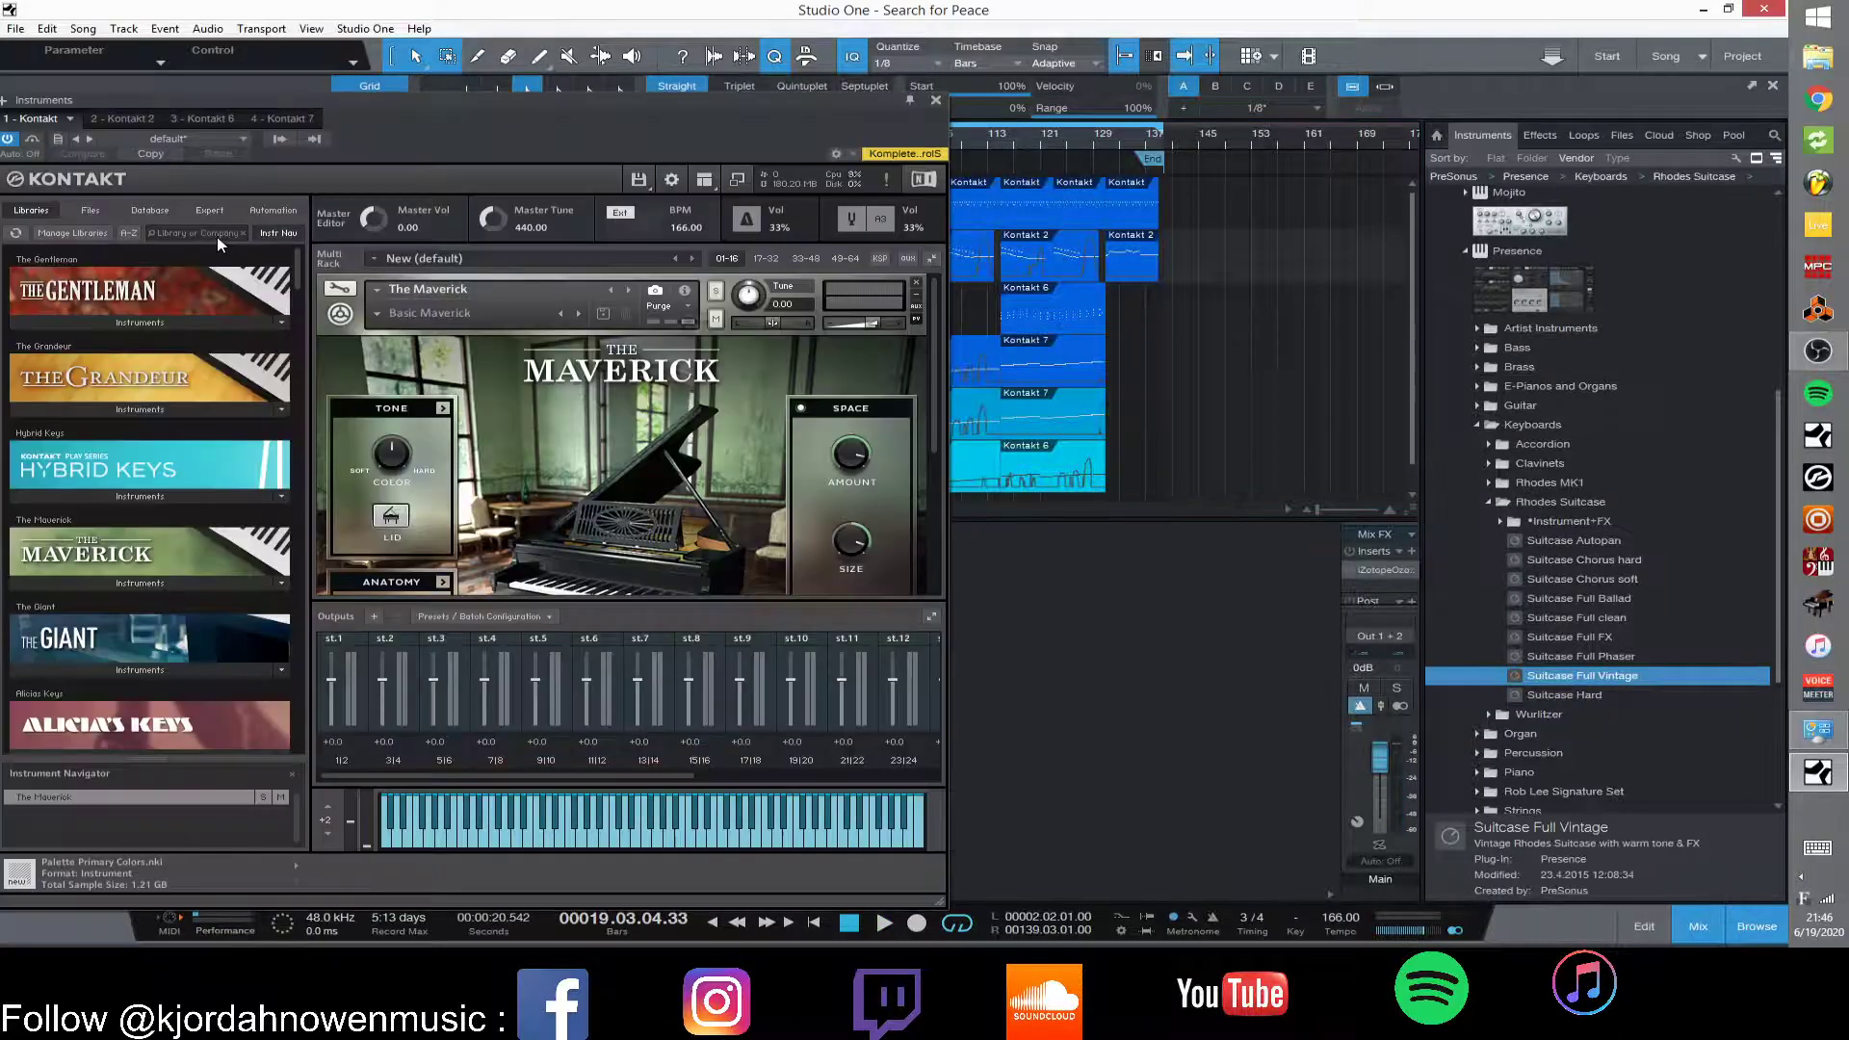
{"action": "left_click_drag", "start_coordinate": [793, 94], "coordinate": [1037, 108]}
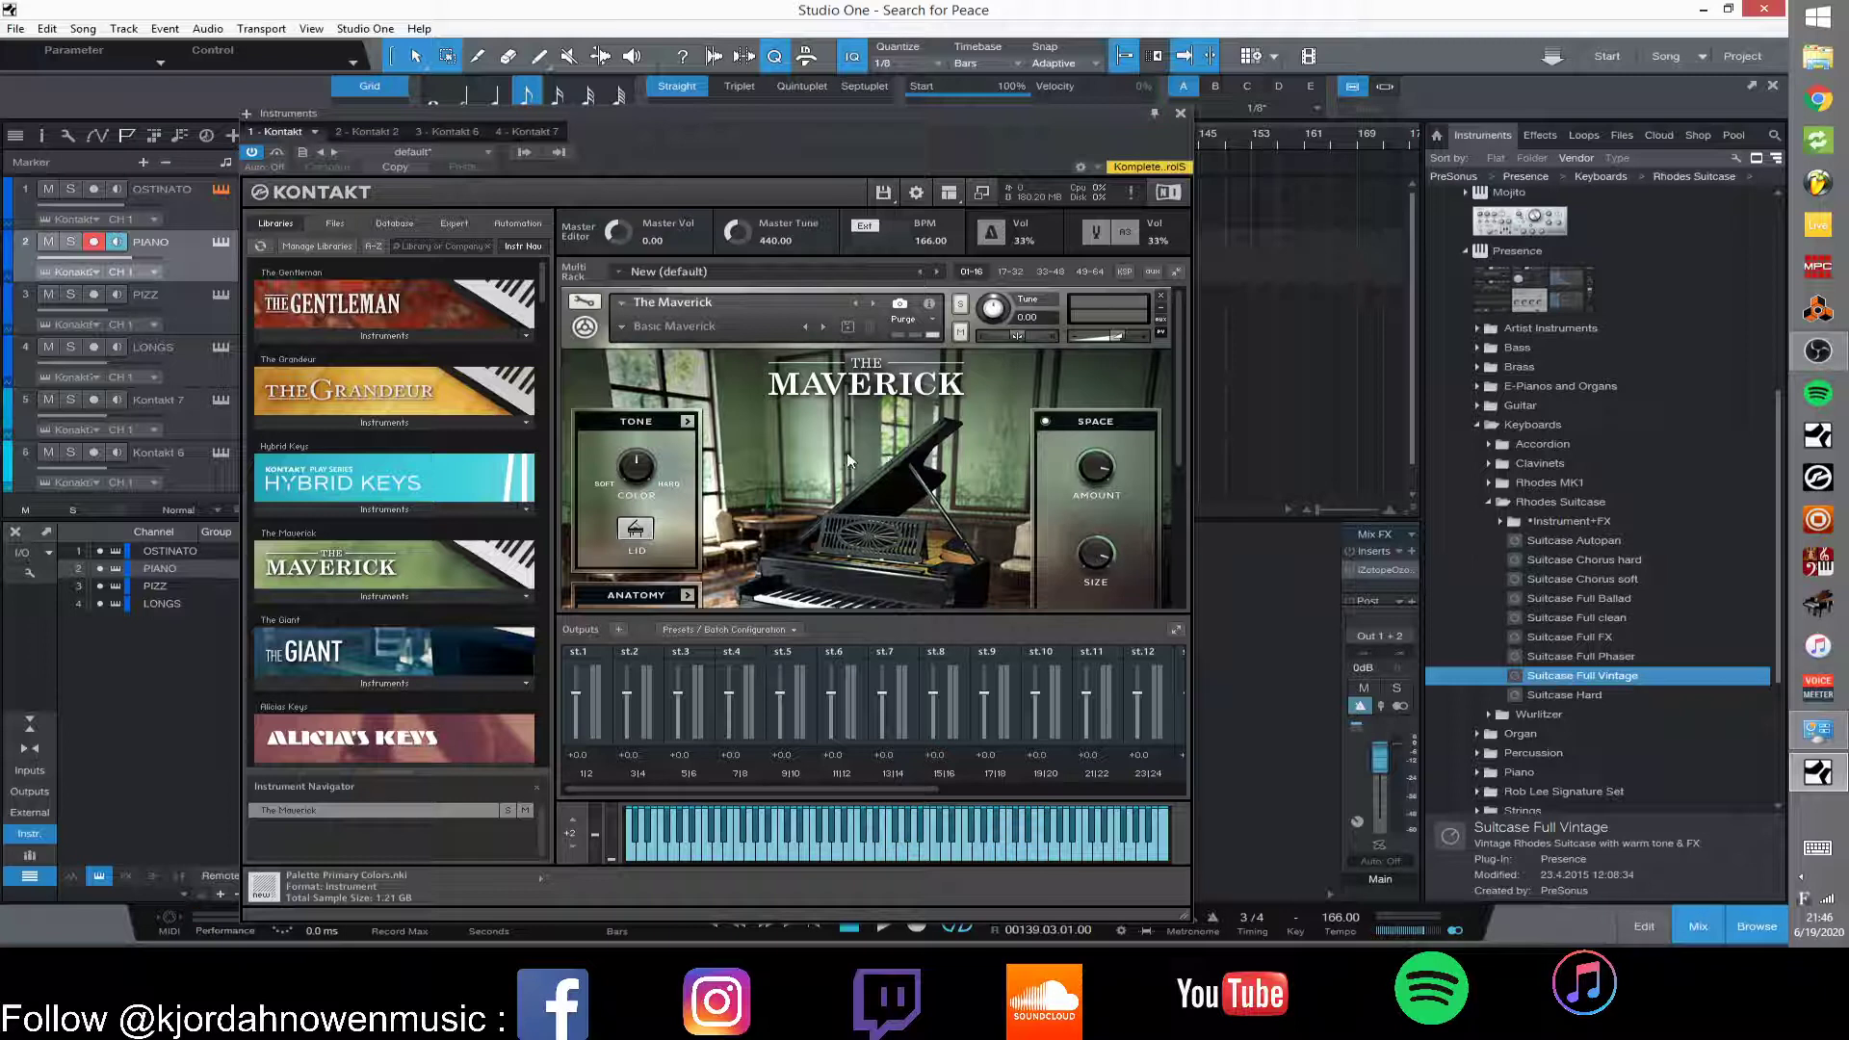
{"action": "mouse_move", "coordinate": [1178, 381]}
{"action": "left_mouse_down"}
{"action": "mouse_move", "coordinate": [1196, 534]}
{"action": "mouse_move", "coordinate": [1164, 374]}
{"action": "left_mouse_up"}
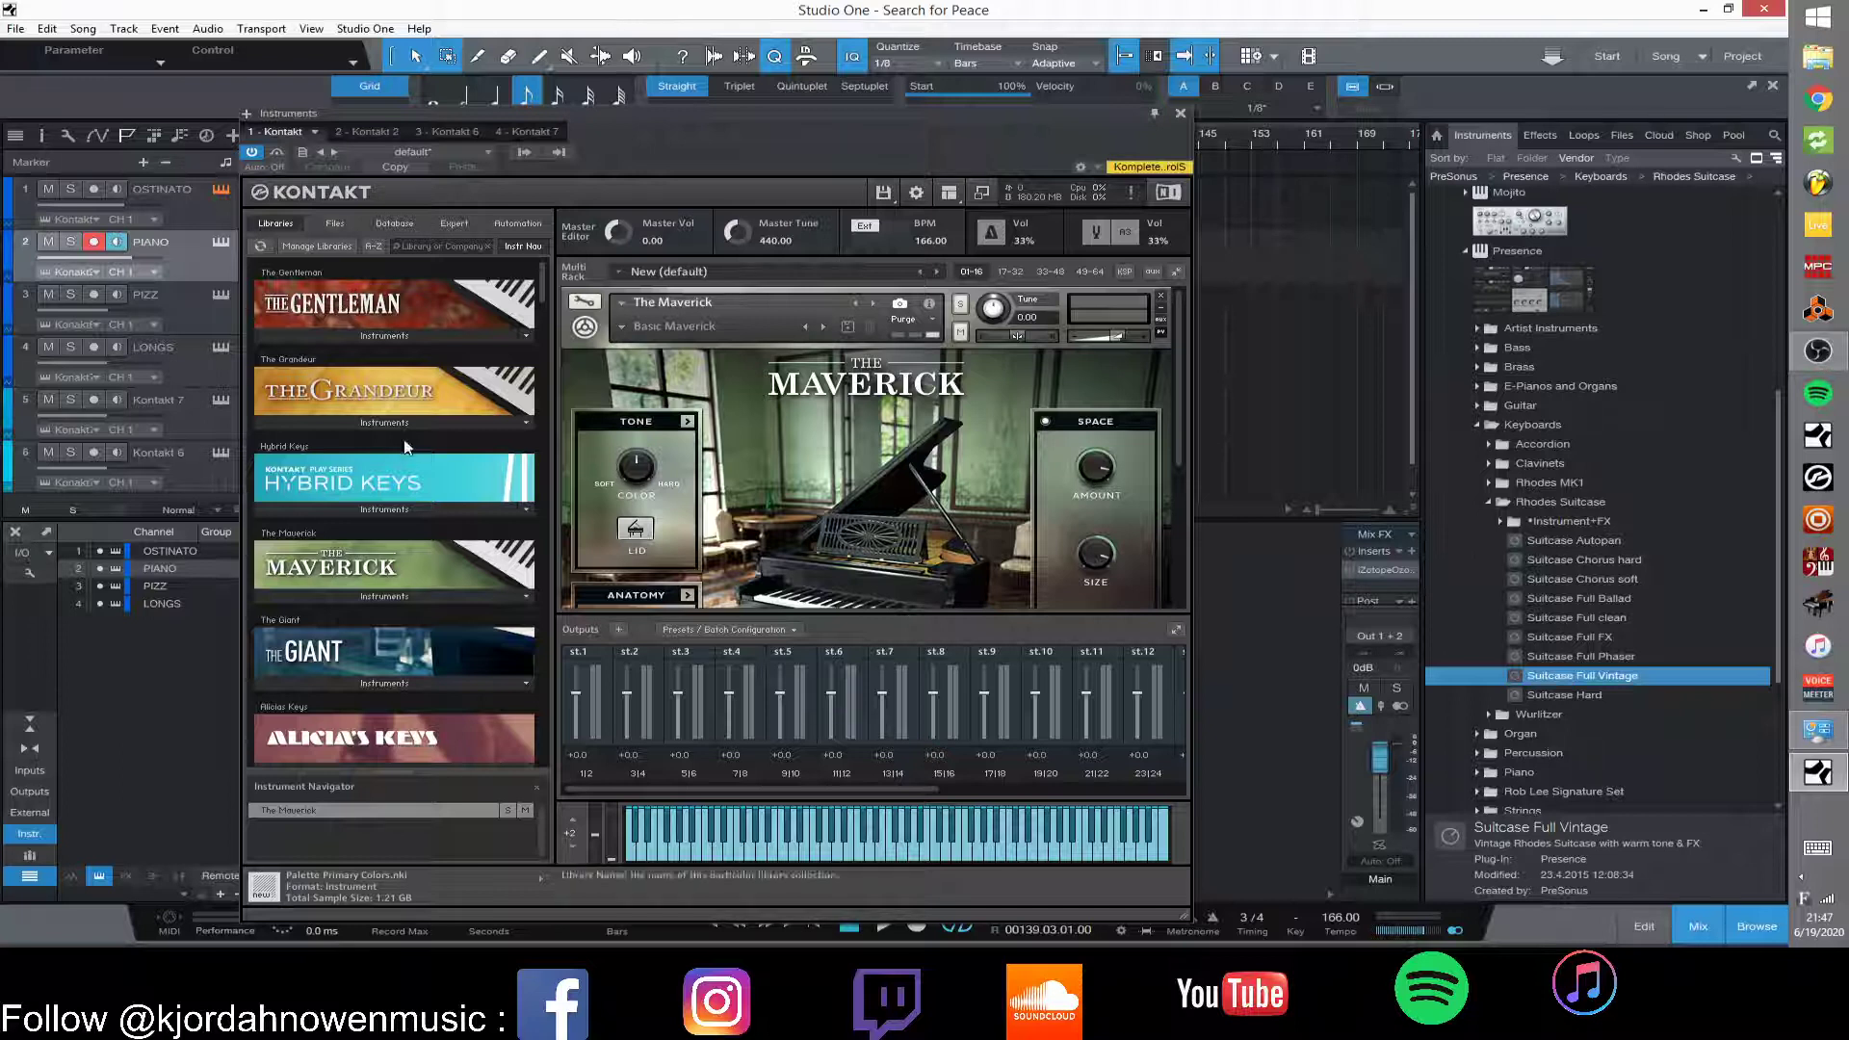
{"action": "left_click_drag", "start_coordinate": [542, 299], "coordinate": [556, 690]}
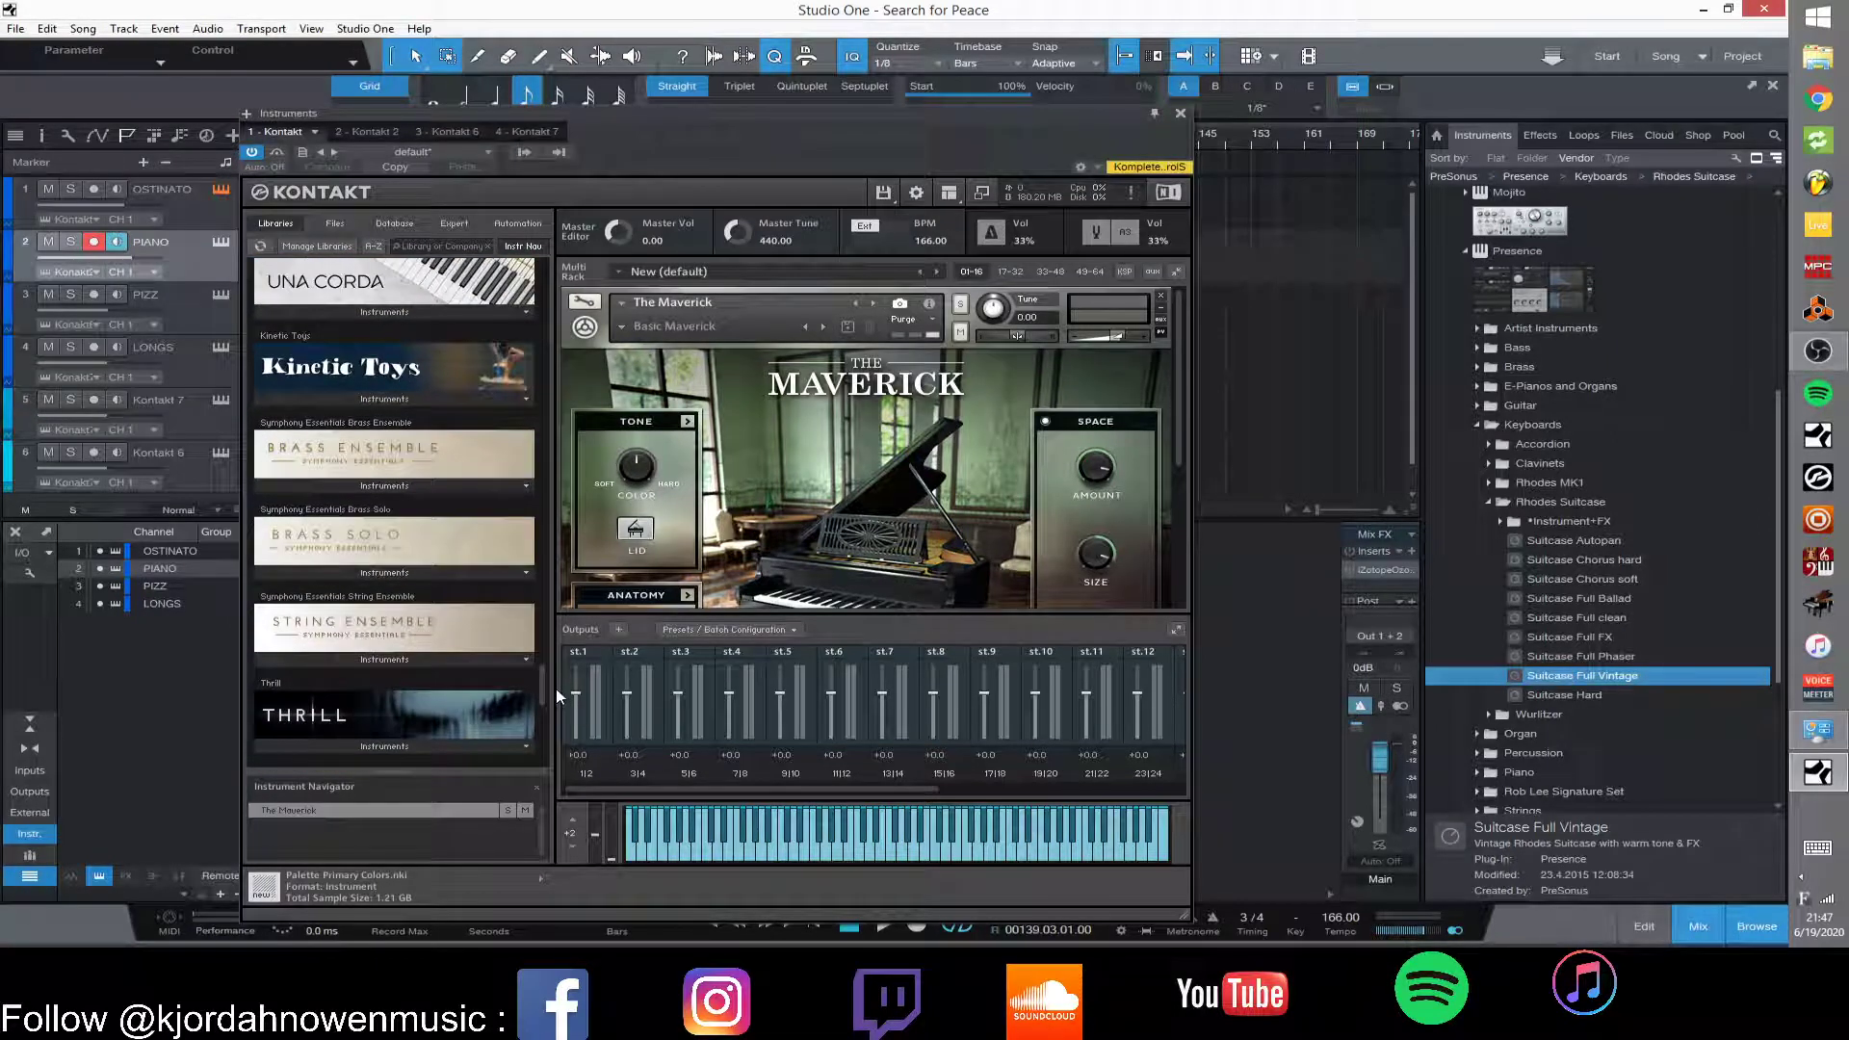
{"action": "left_click_drag", "start_coordinate": [556, 690], "coordinate": [576, 272]}
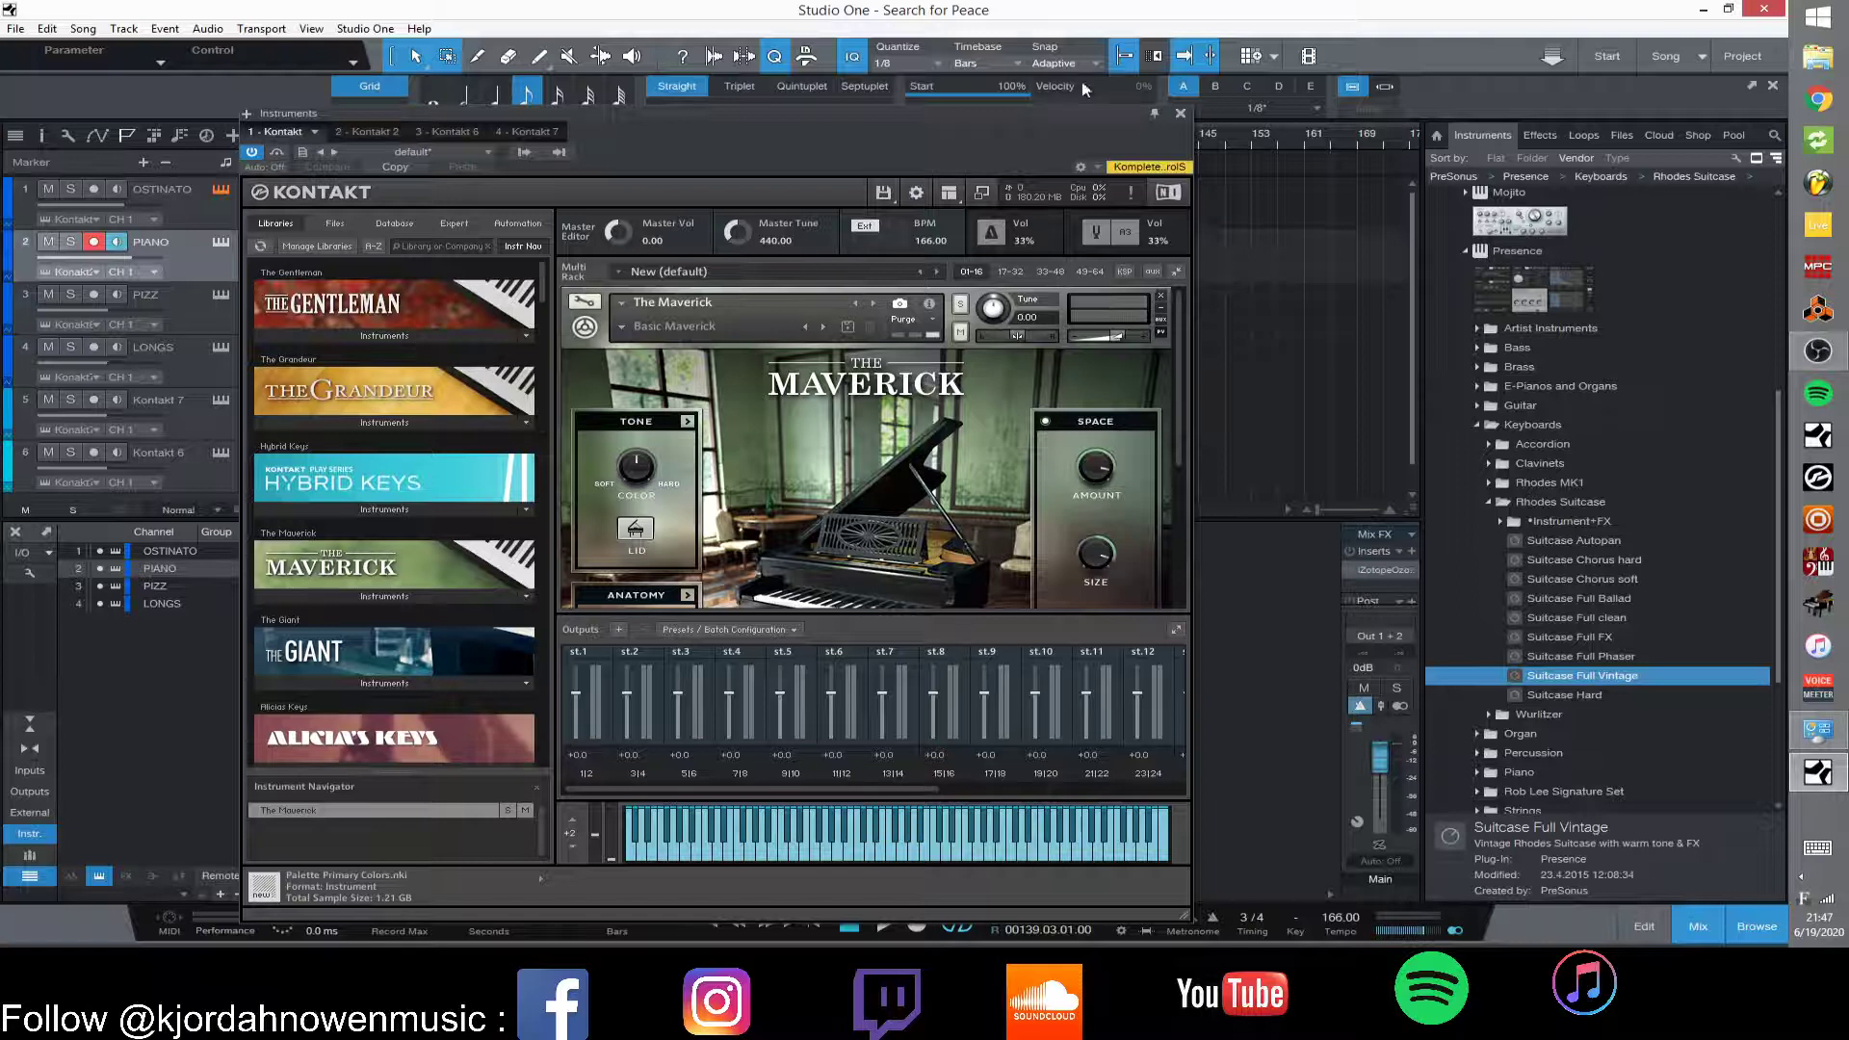
{"action": "left_click", "coordinate": [1181, 115]}
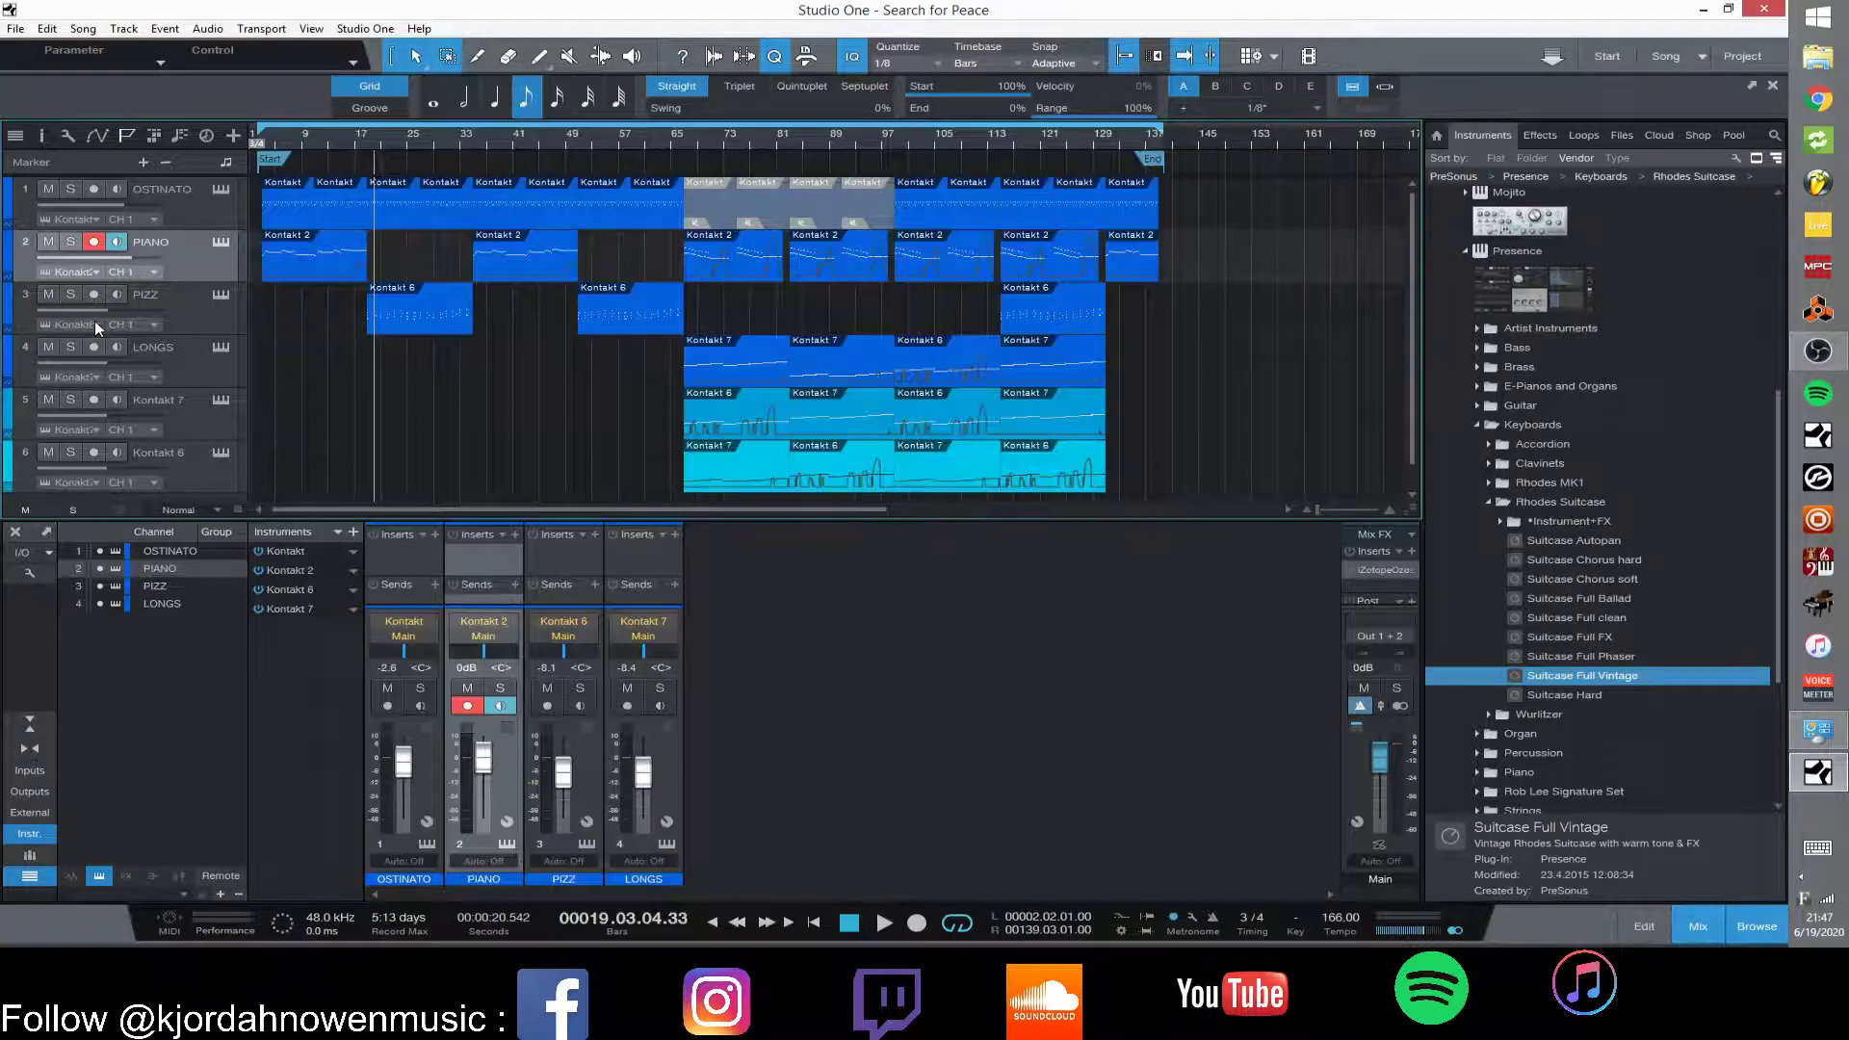
- View the PIANO track's Kontakt 2 instrument in the instrument editor and close it
{"action": "left_click", "coordinate": [222, 192]}
{"action": "left_click", "coordinate": [1183, 115]}
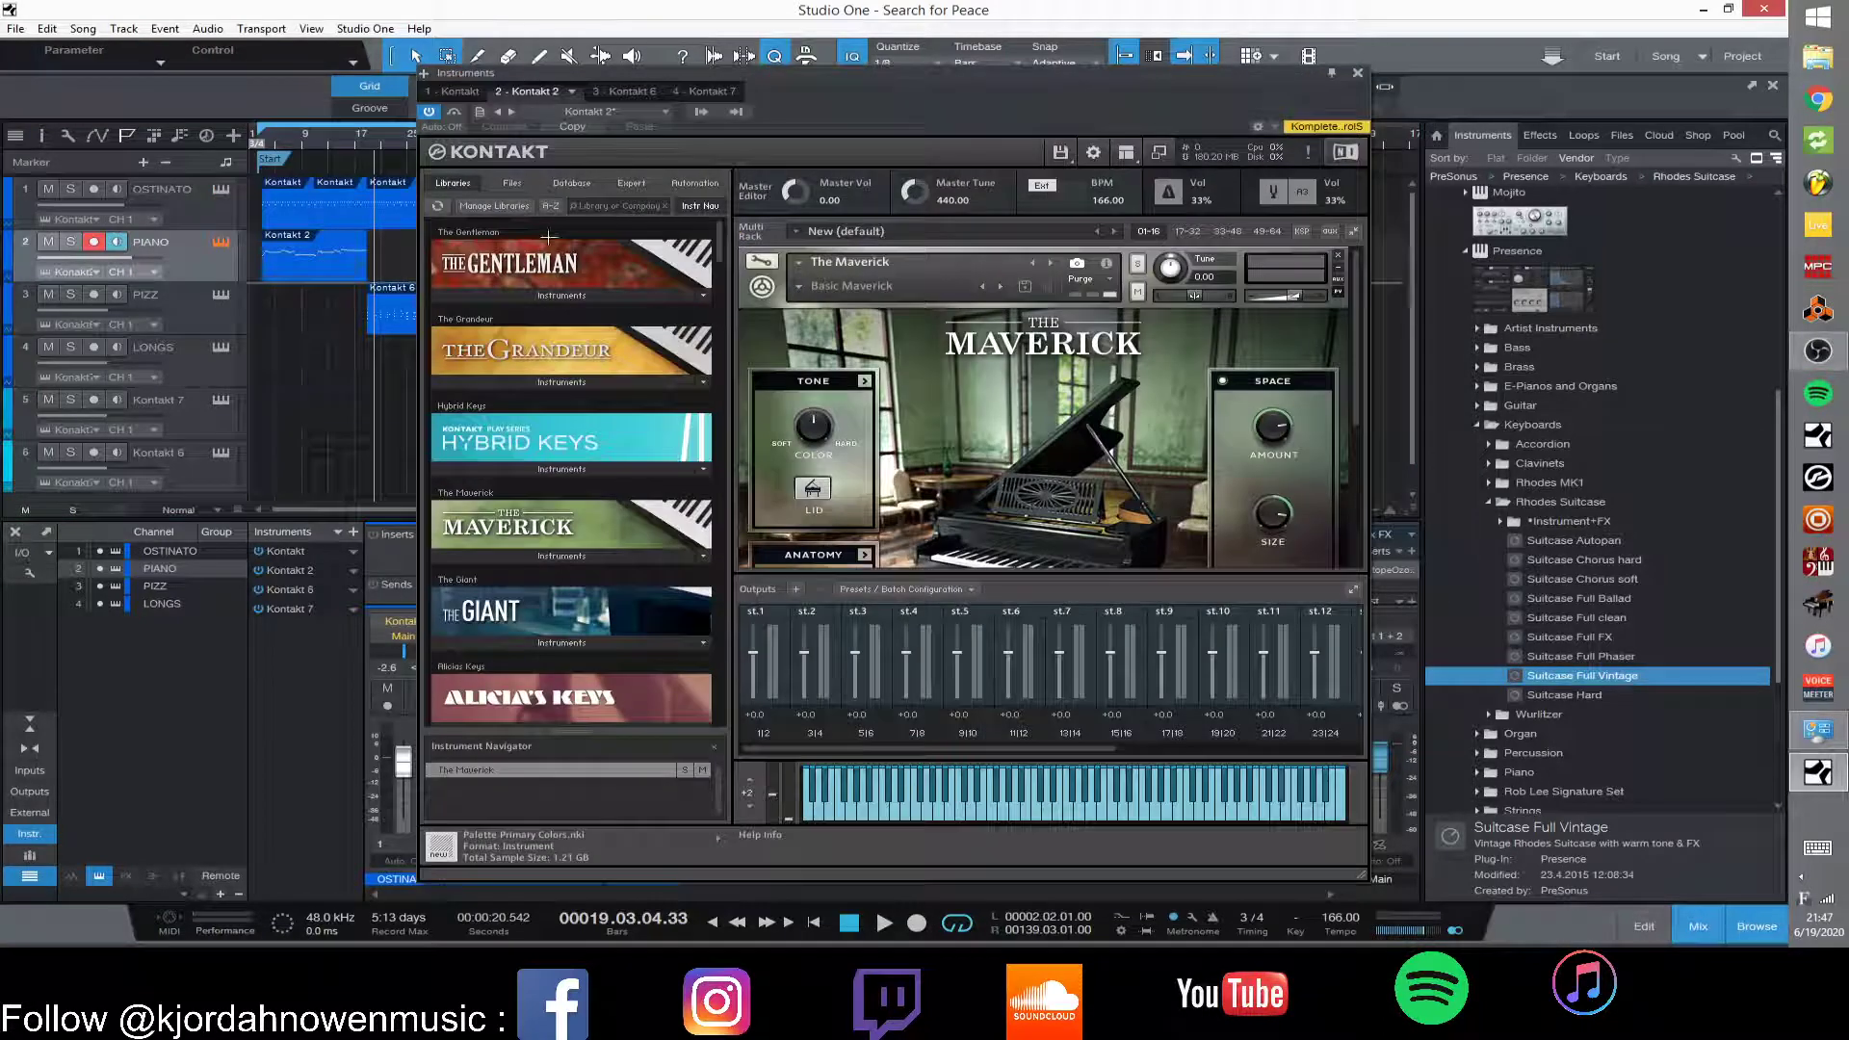
{"action": "left_click", "coordinate": [1358, 75]}
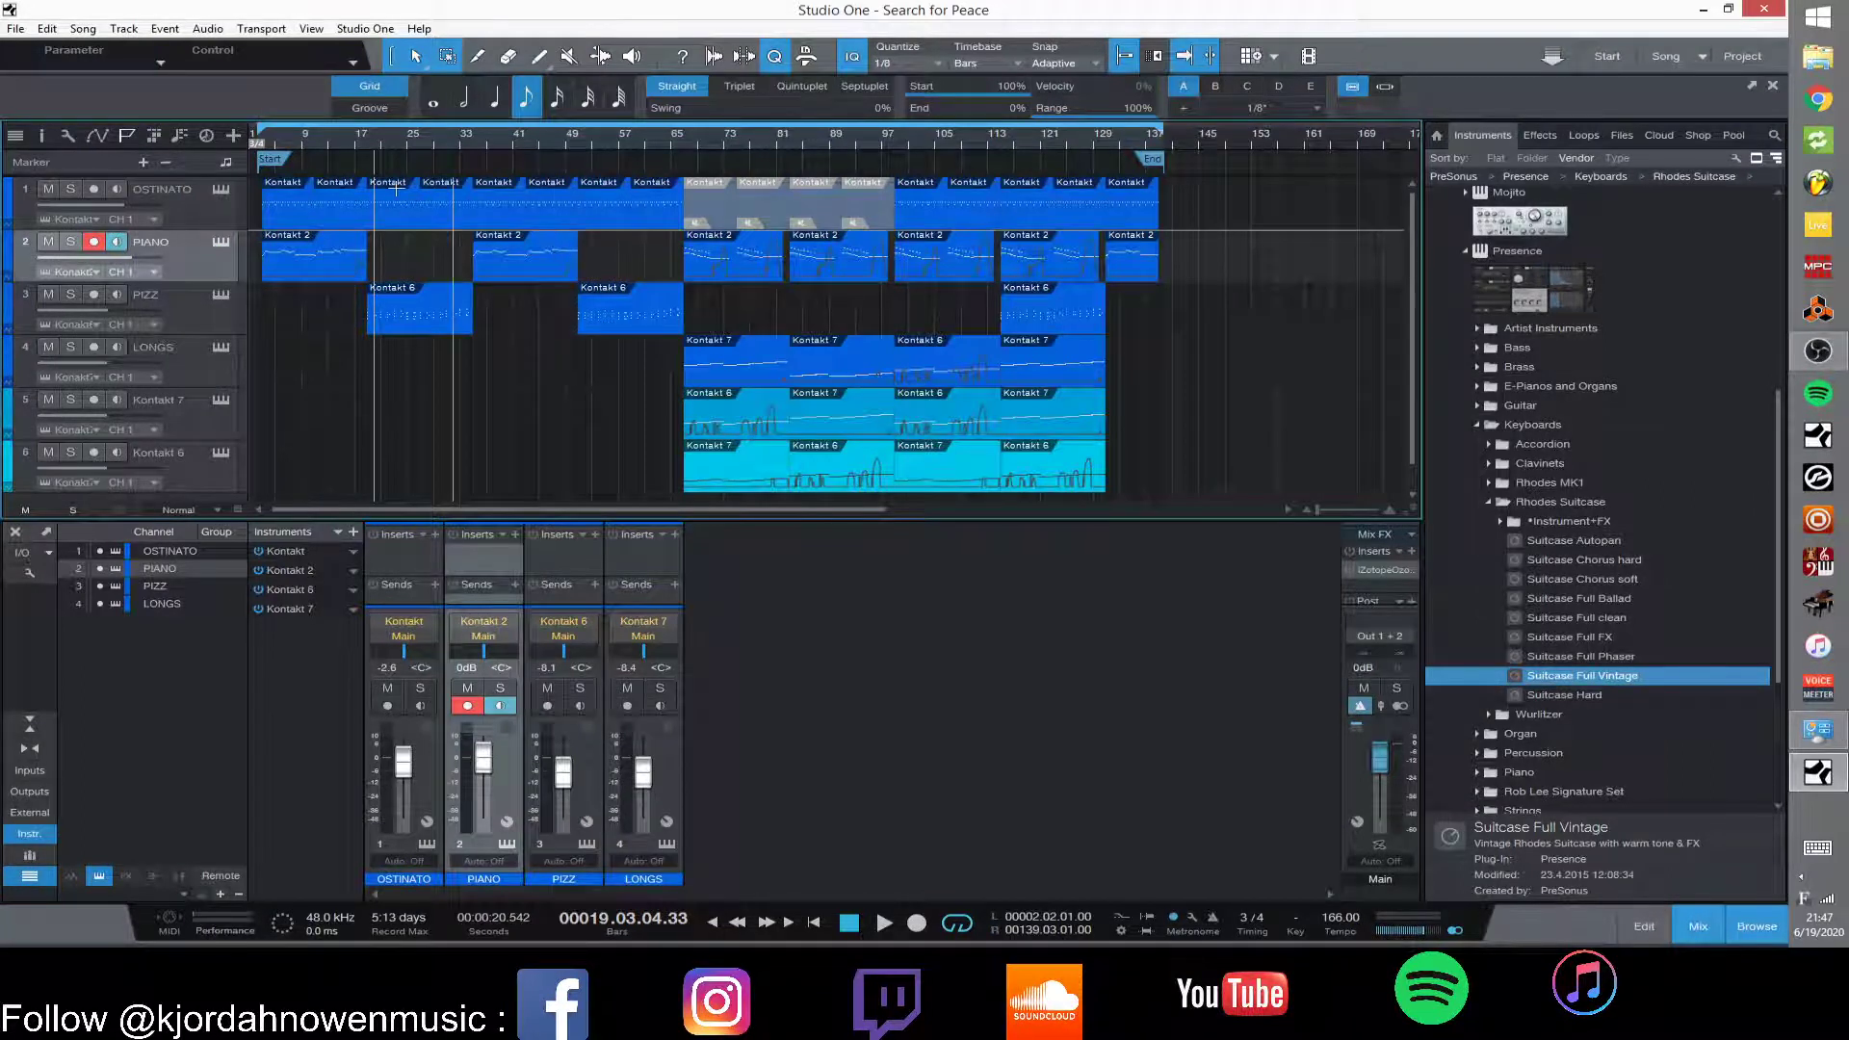
- Place the playhead at bar 4 and view the LONGS track's Kontakt 7 instrument, closing the editor when finished
{"action": "left_click", "coordinate": [271, 142]}
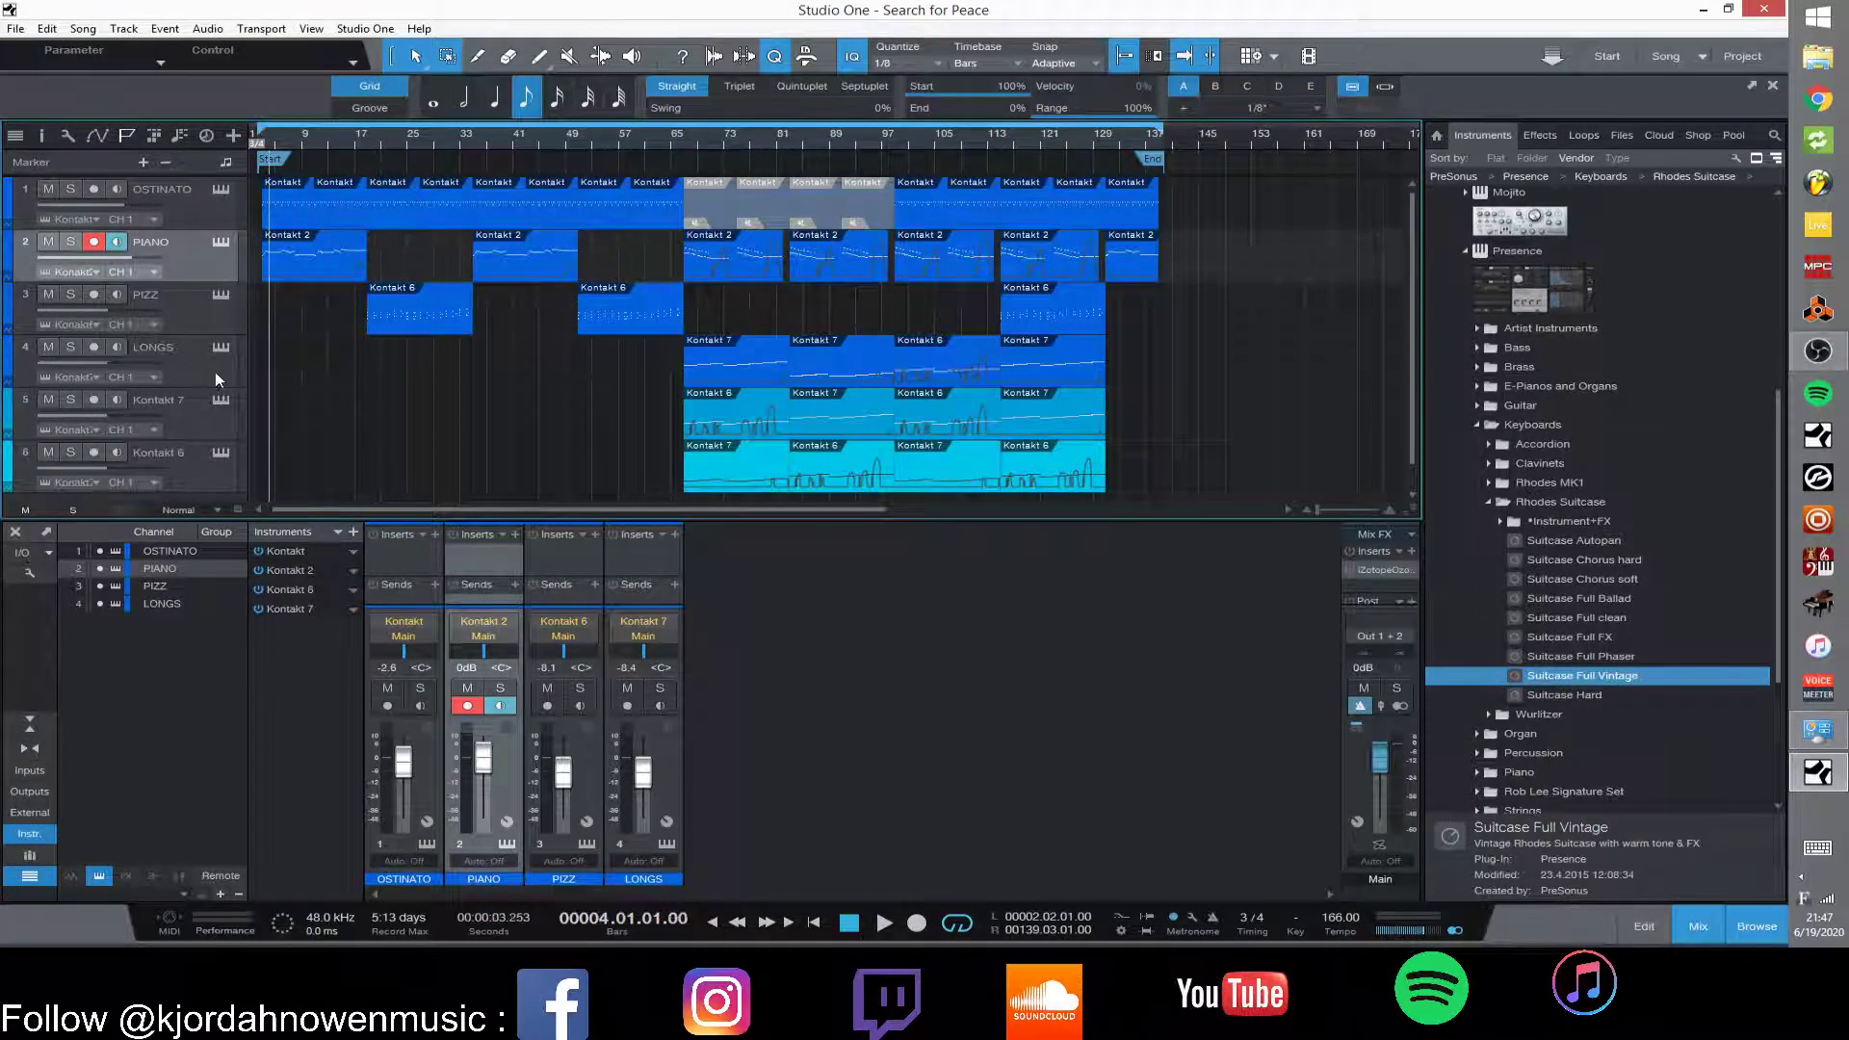
{"action": "left_click", "coordinate": [222, 346]}
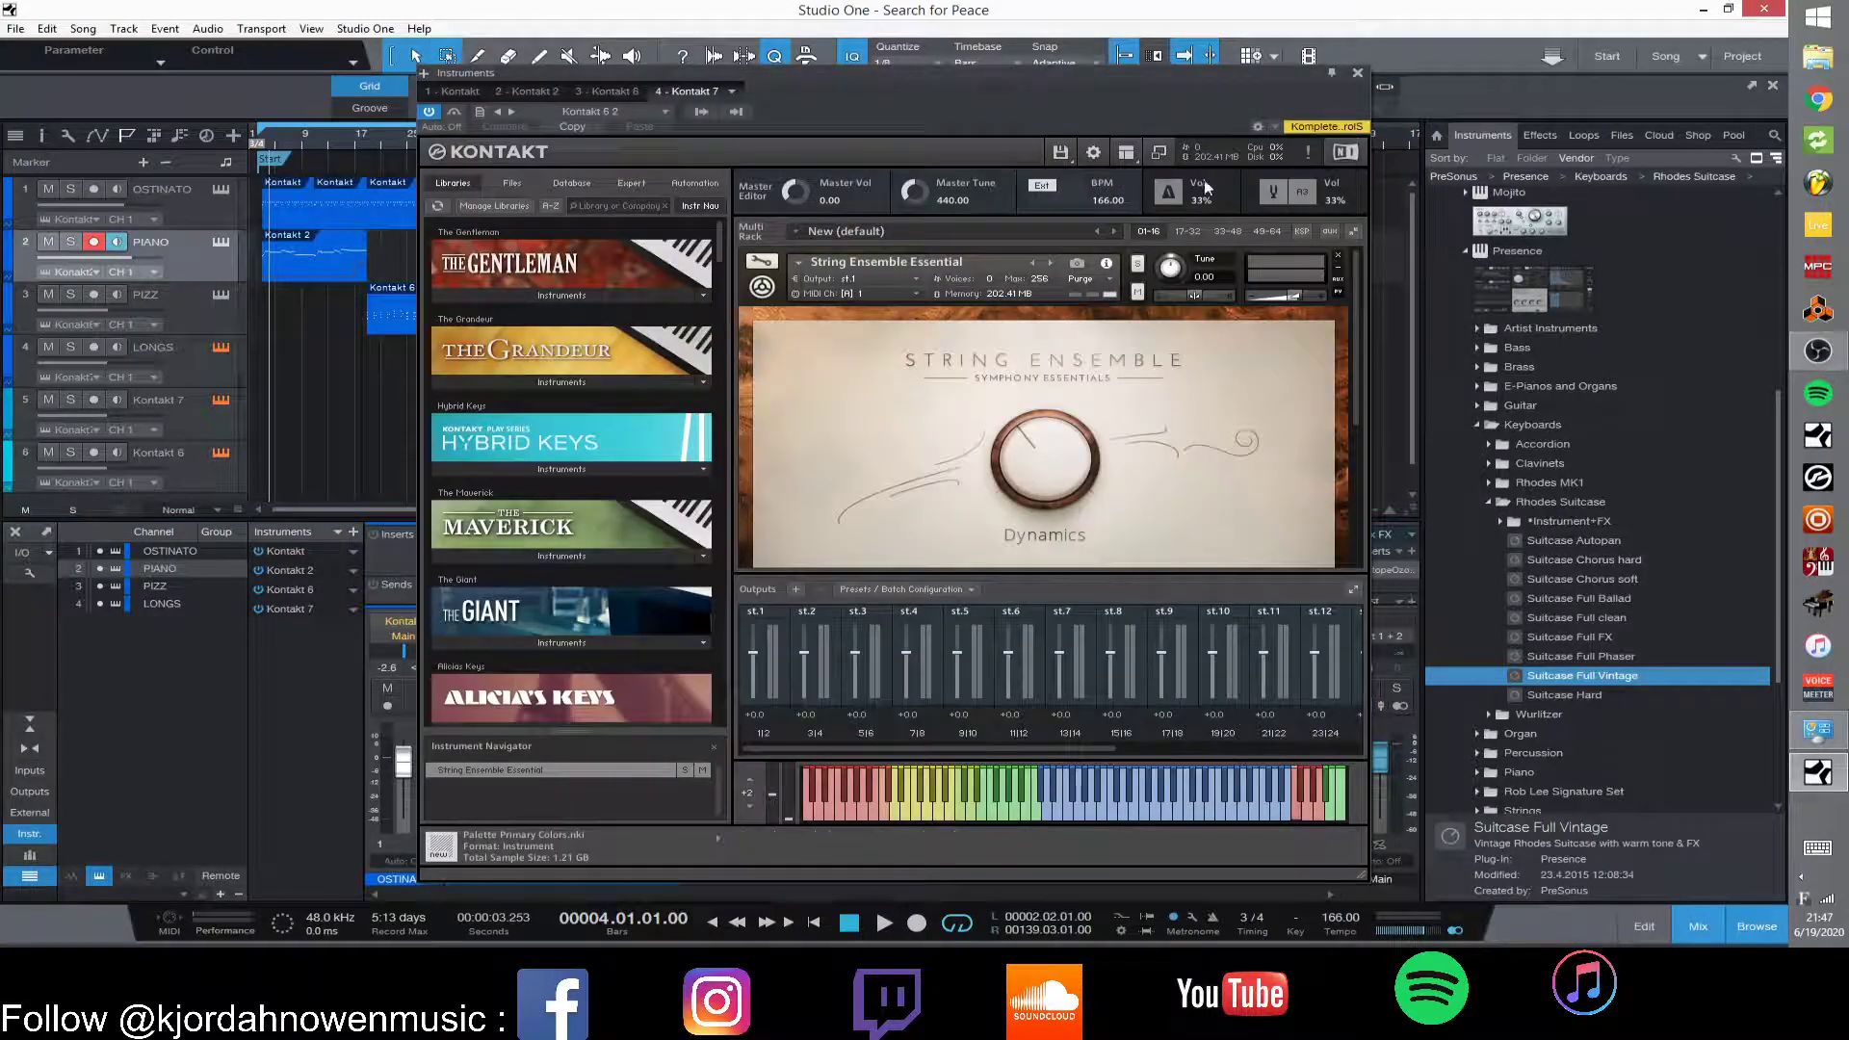
{"action": "left_click", "coordinate": [1358, 73]}
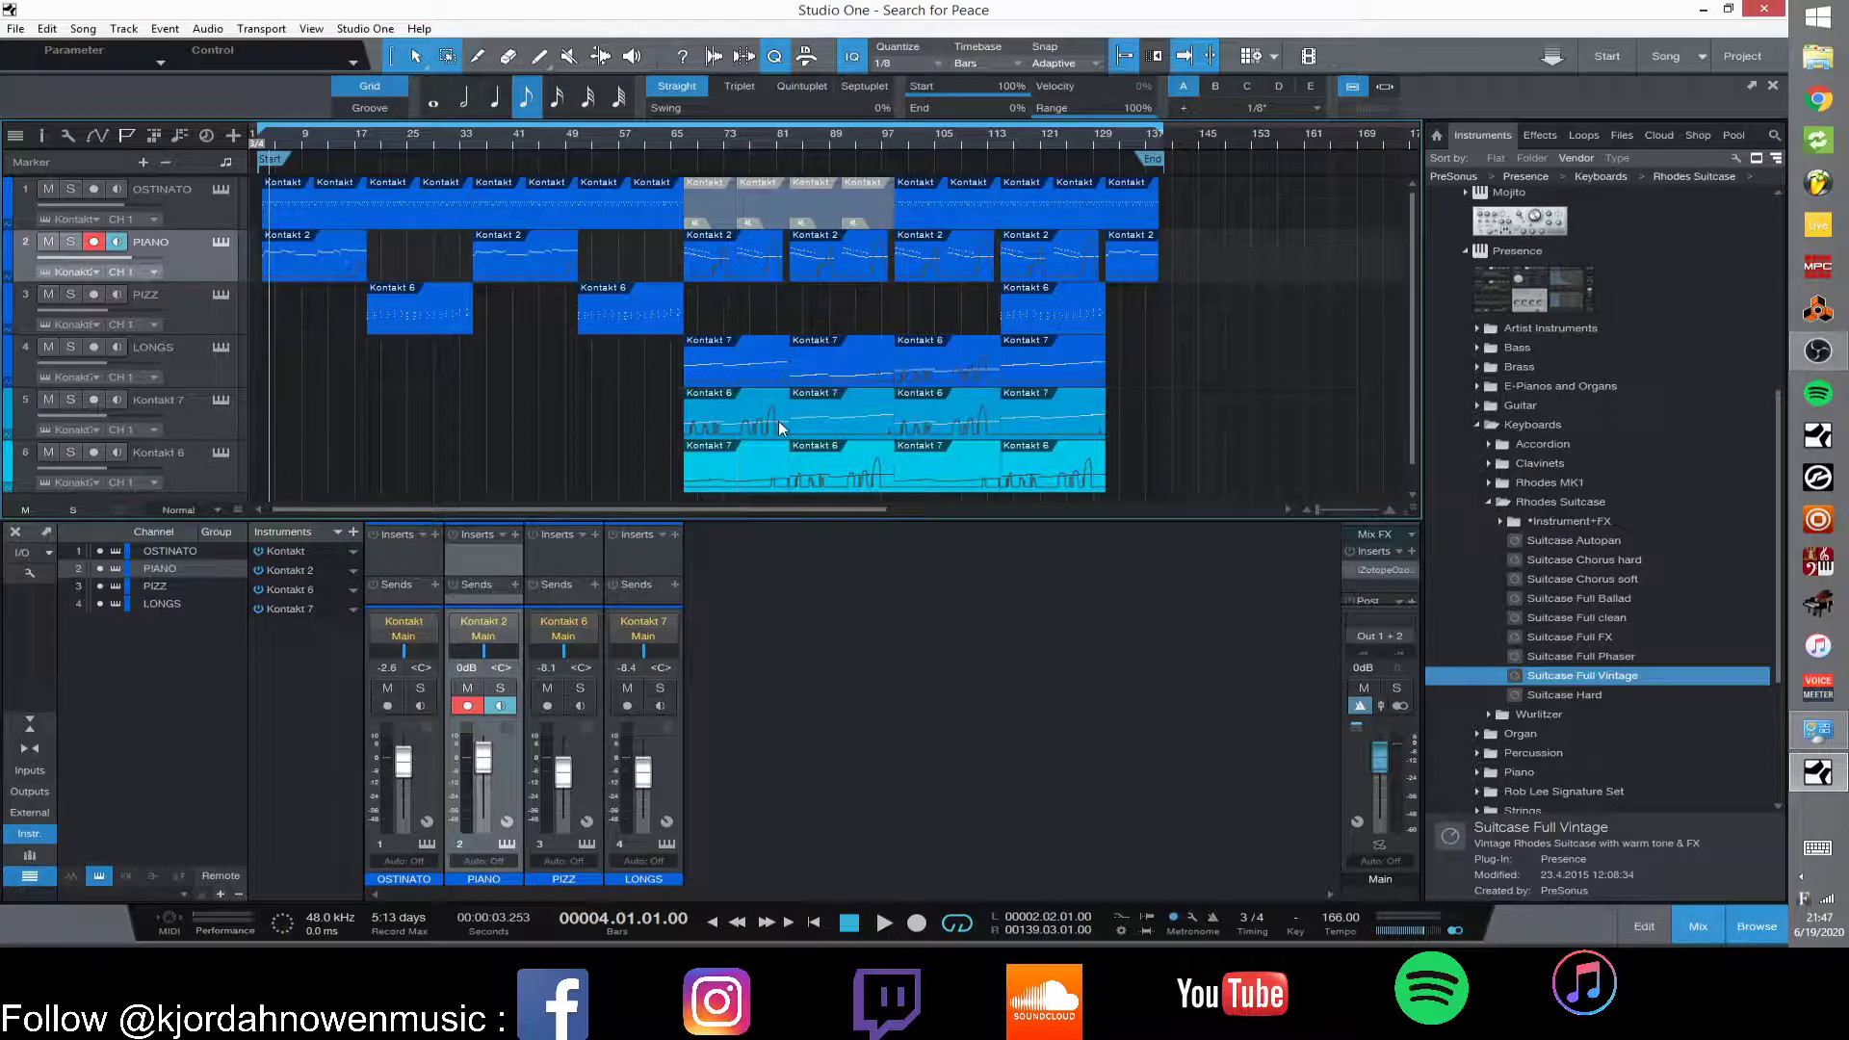
{"action": "scroll", "coordinate": [722, 414], "scroll_direction": "down", "scroll_amount": 1}
{"action": "scroll", "coordinate": [358, 442], "scroll_direction": "up", "scroll_amount": 1}
{"action": "left_click", "coordinate": [262, 133]}
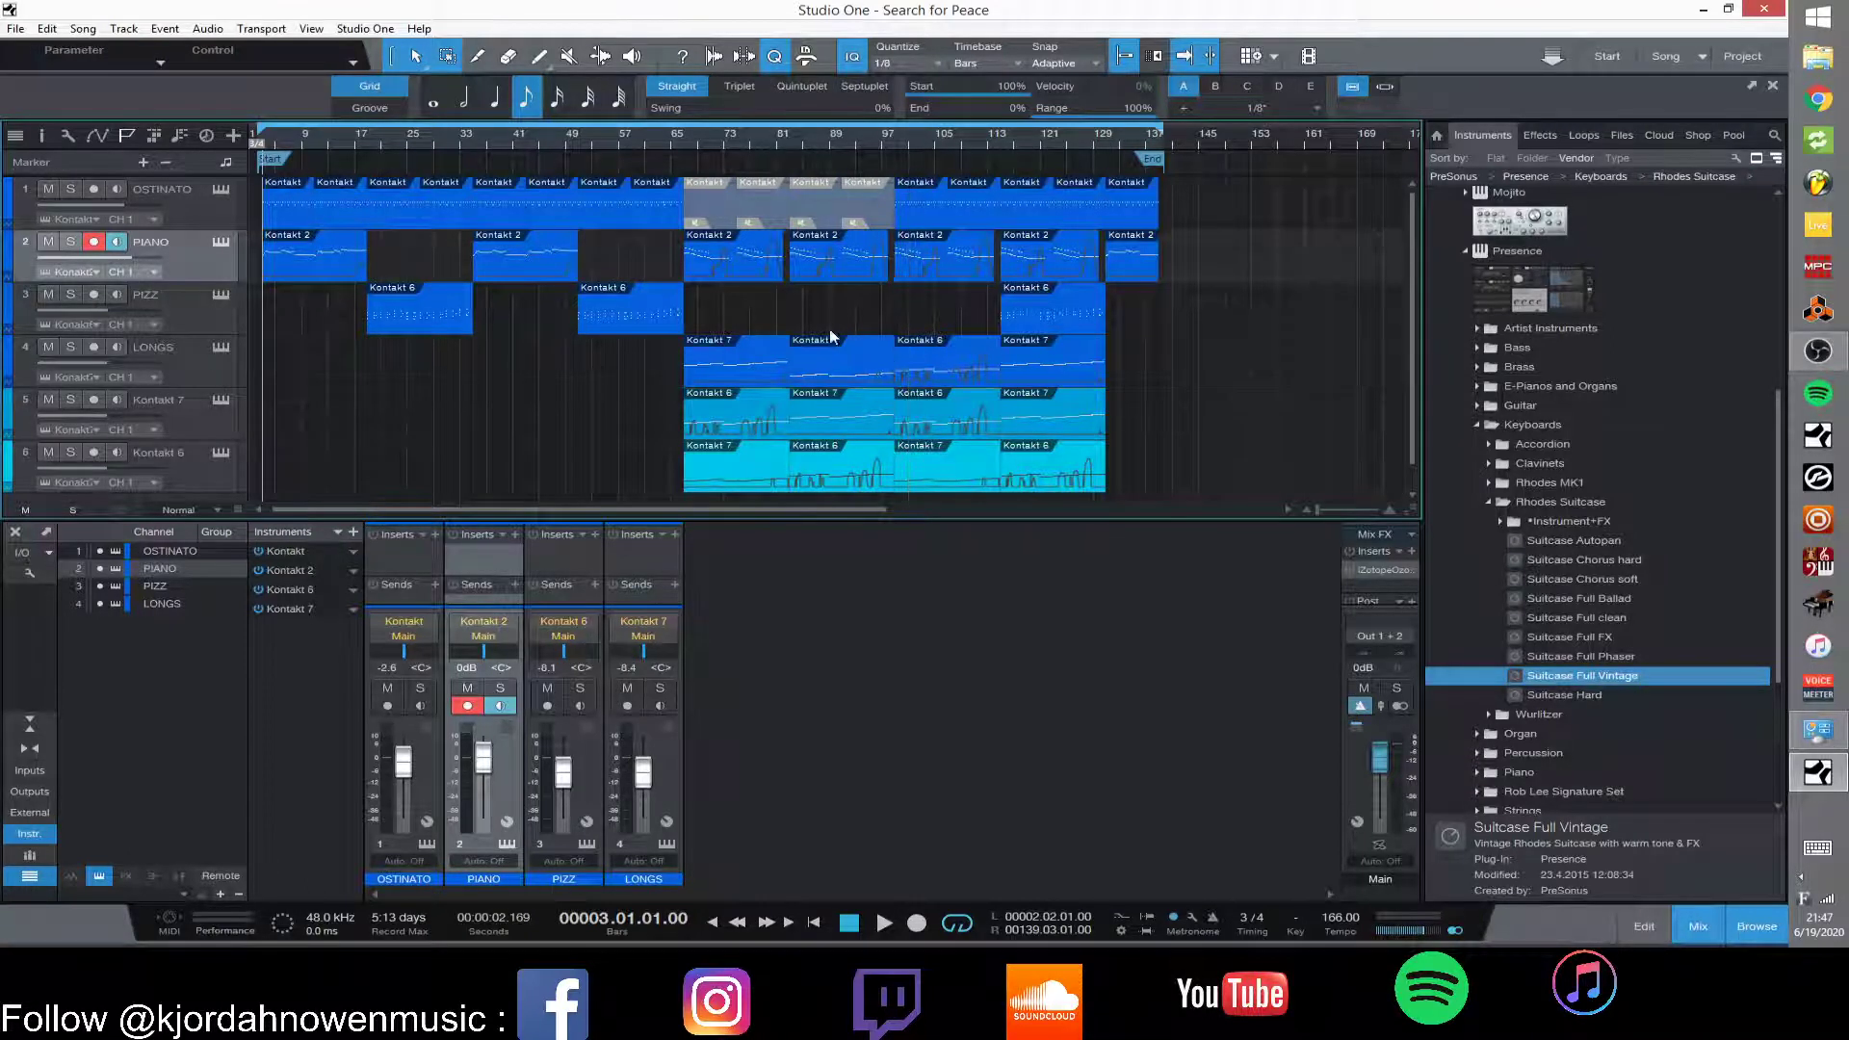
{"action": "scroll", "coordinate": [416, 402], "scroll_direction": "down", "scroll_amount": 1}
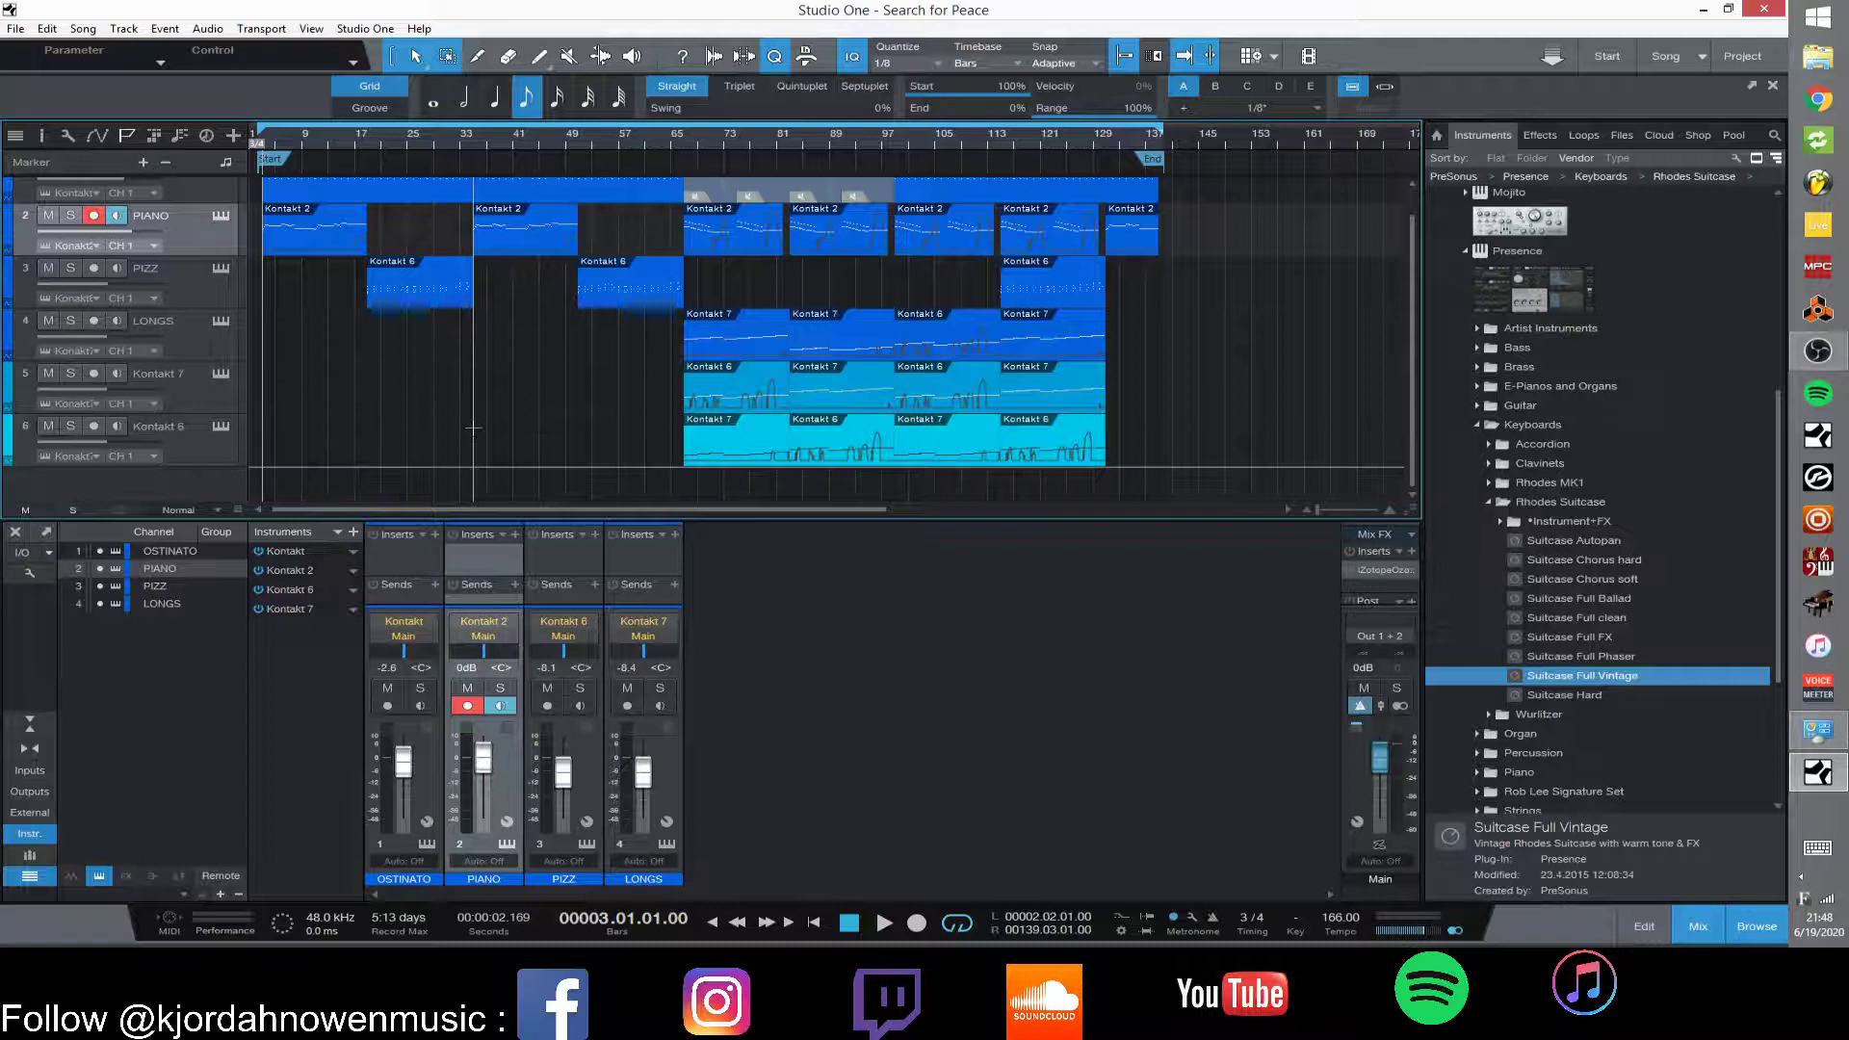
{"action": "scroll", "coordinate": [480, 439], "scroll_direction": "up", "scroll_amount": 1}
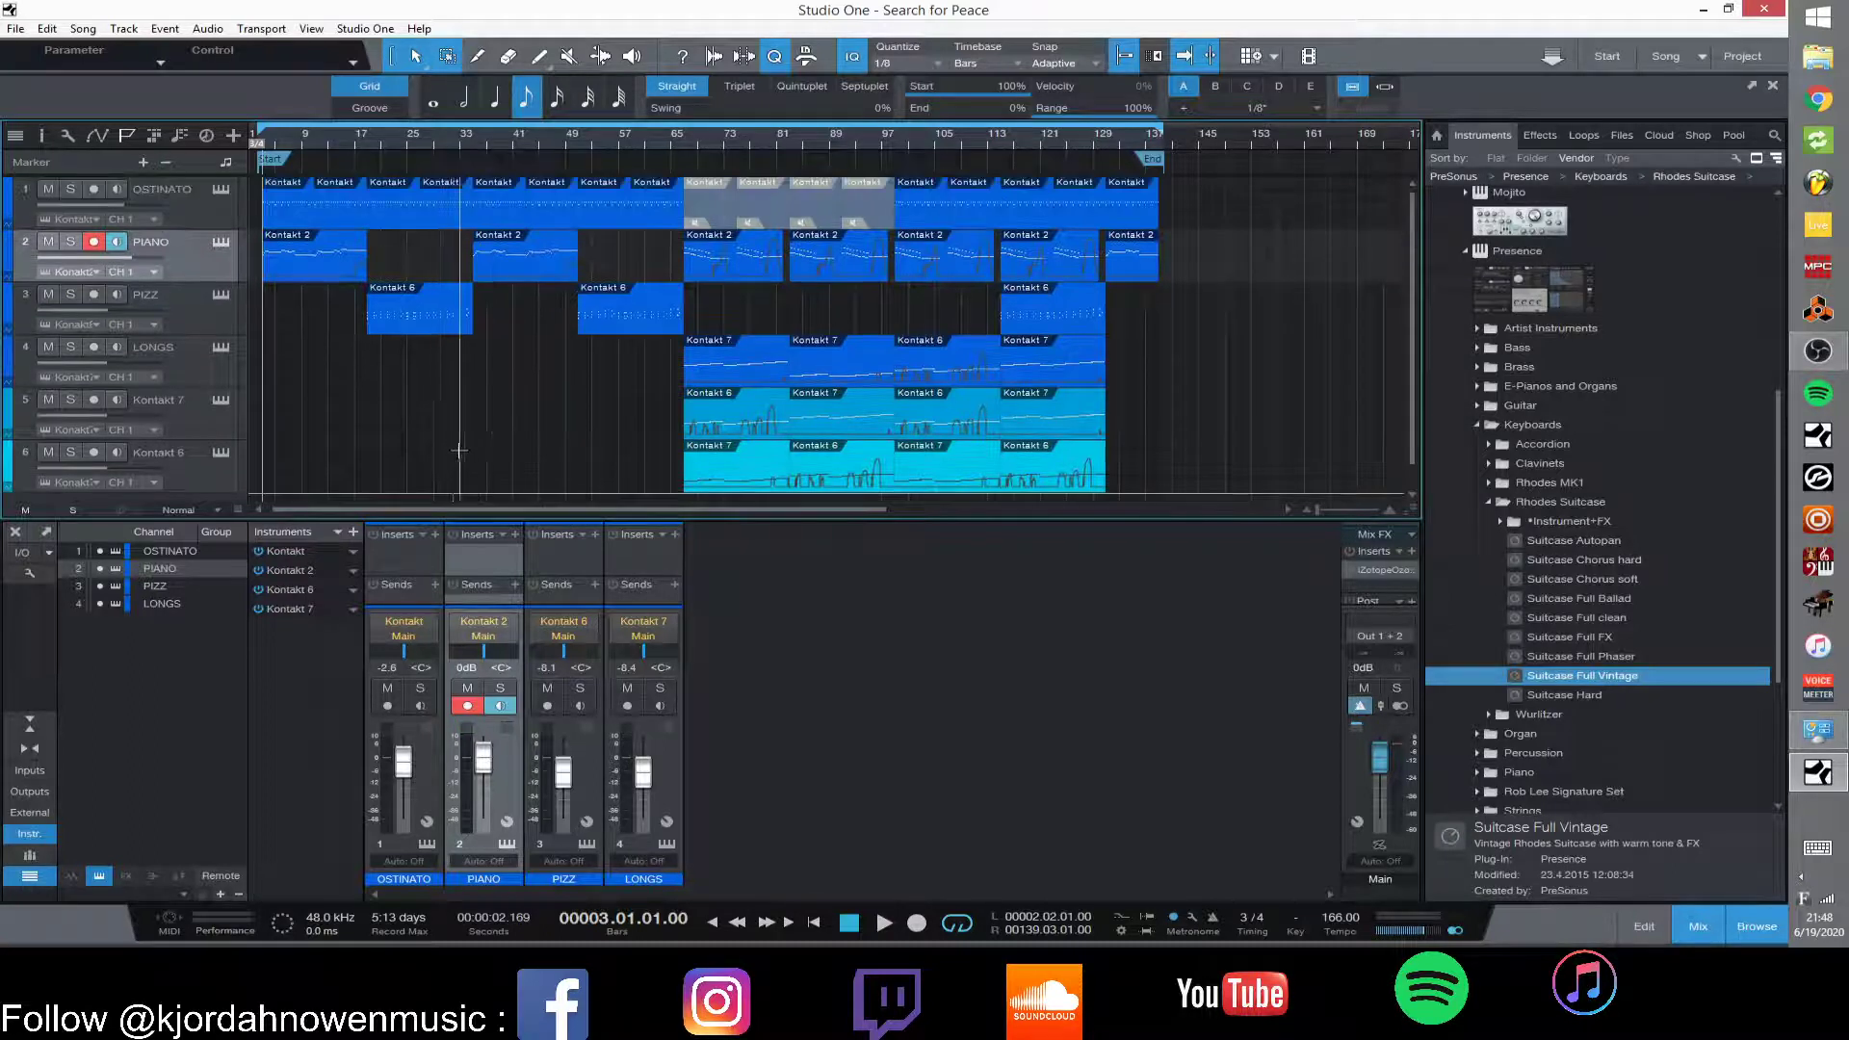
{"action": "scroll", "coordinate": [589, 486], "scroll_direction": "down", "scroll_amount": 1}
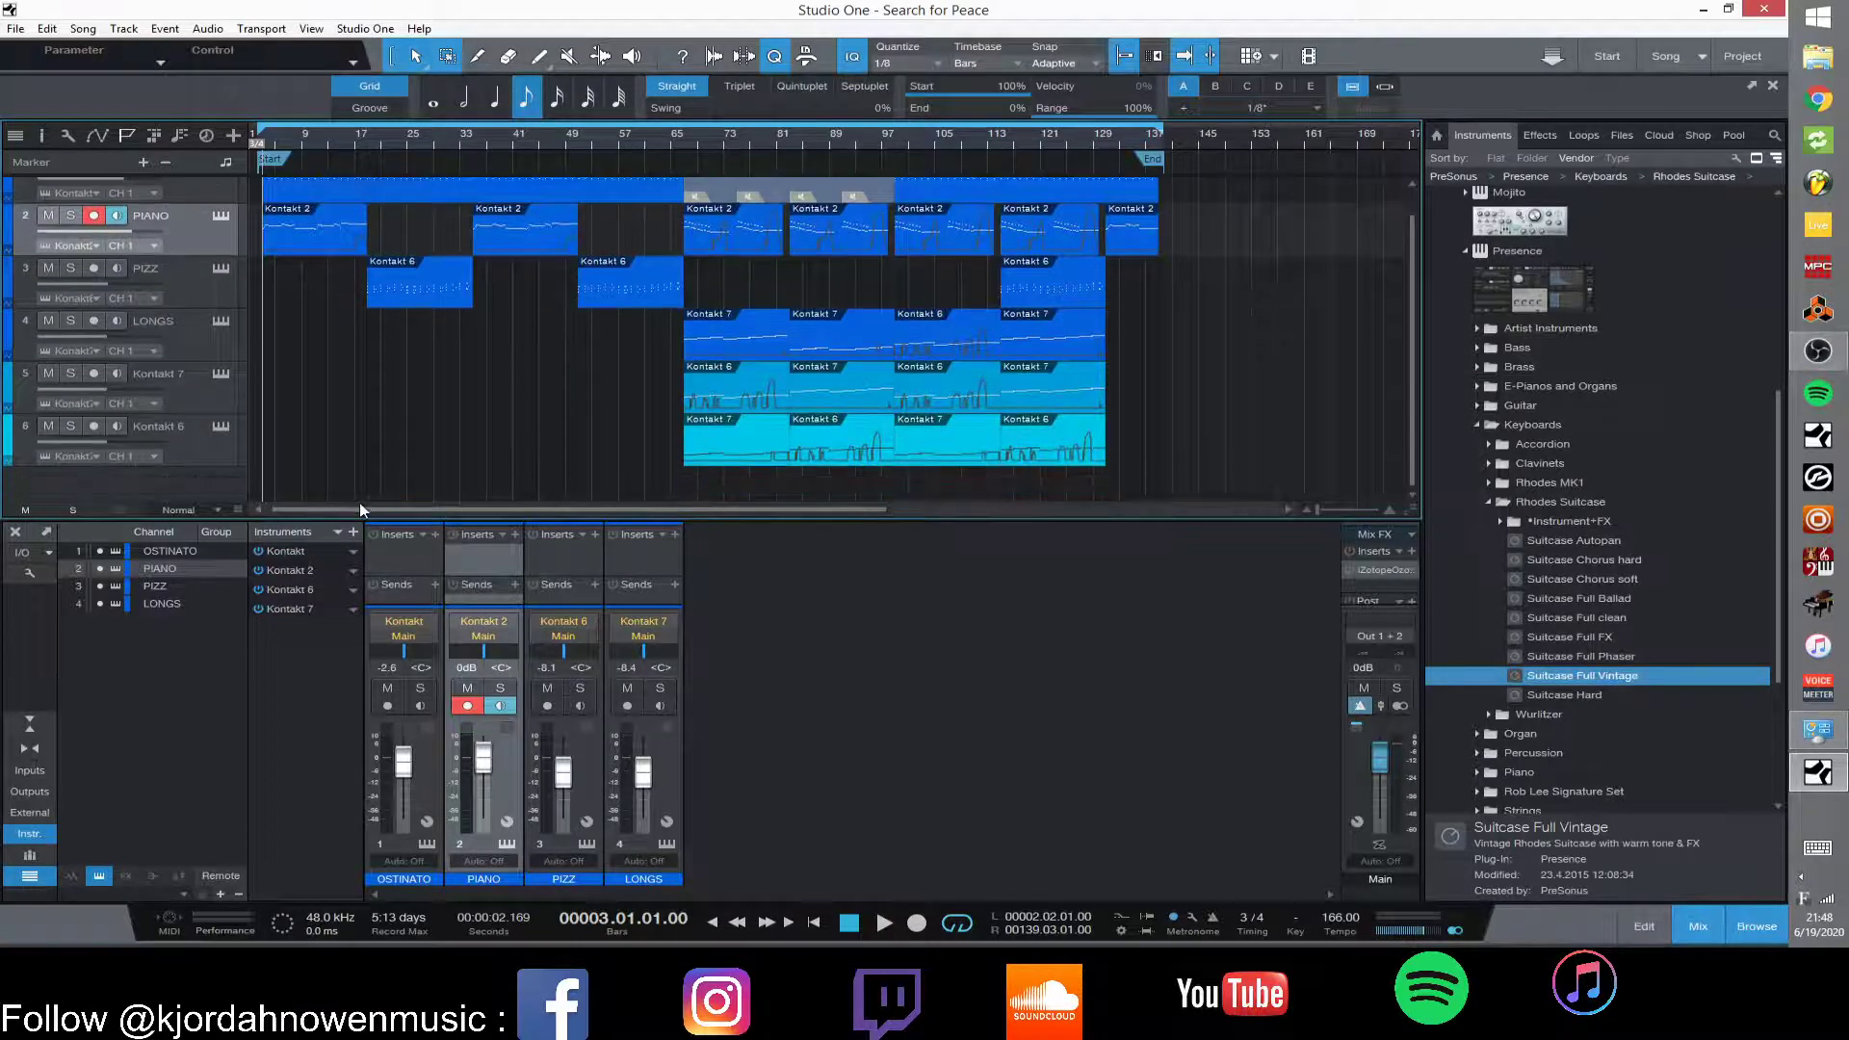
{"action": "left_click_drag", "start_coordinate": [356, 508], "coordinate": [286, 470]}
{"action": "scroll", "coordinate": [318, 453], "scroll_direction": "up", "scroll_amount": 1}
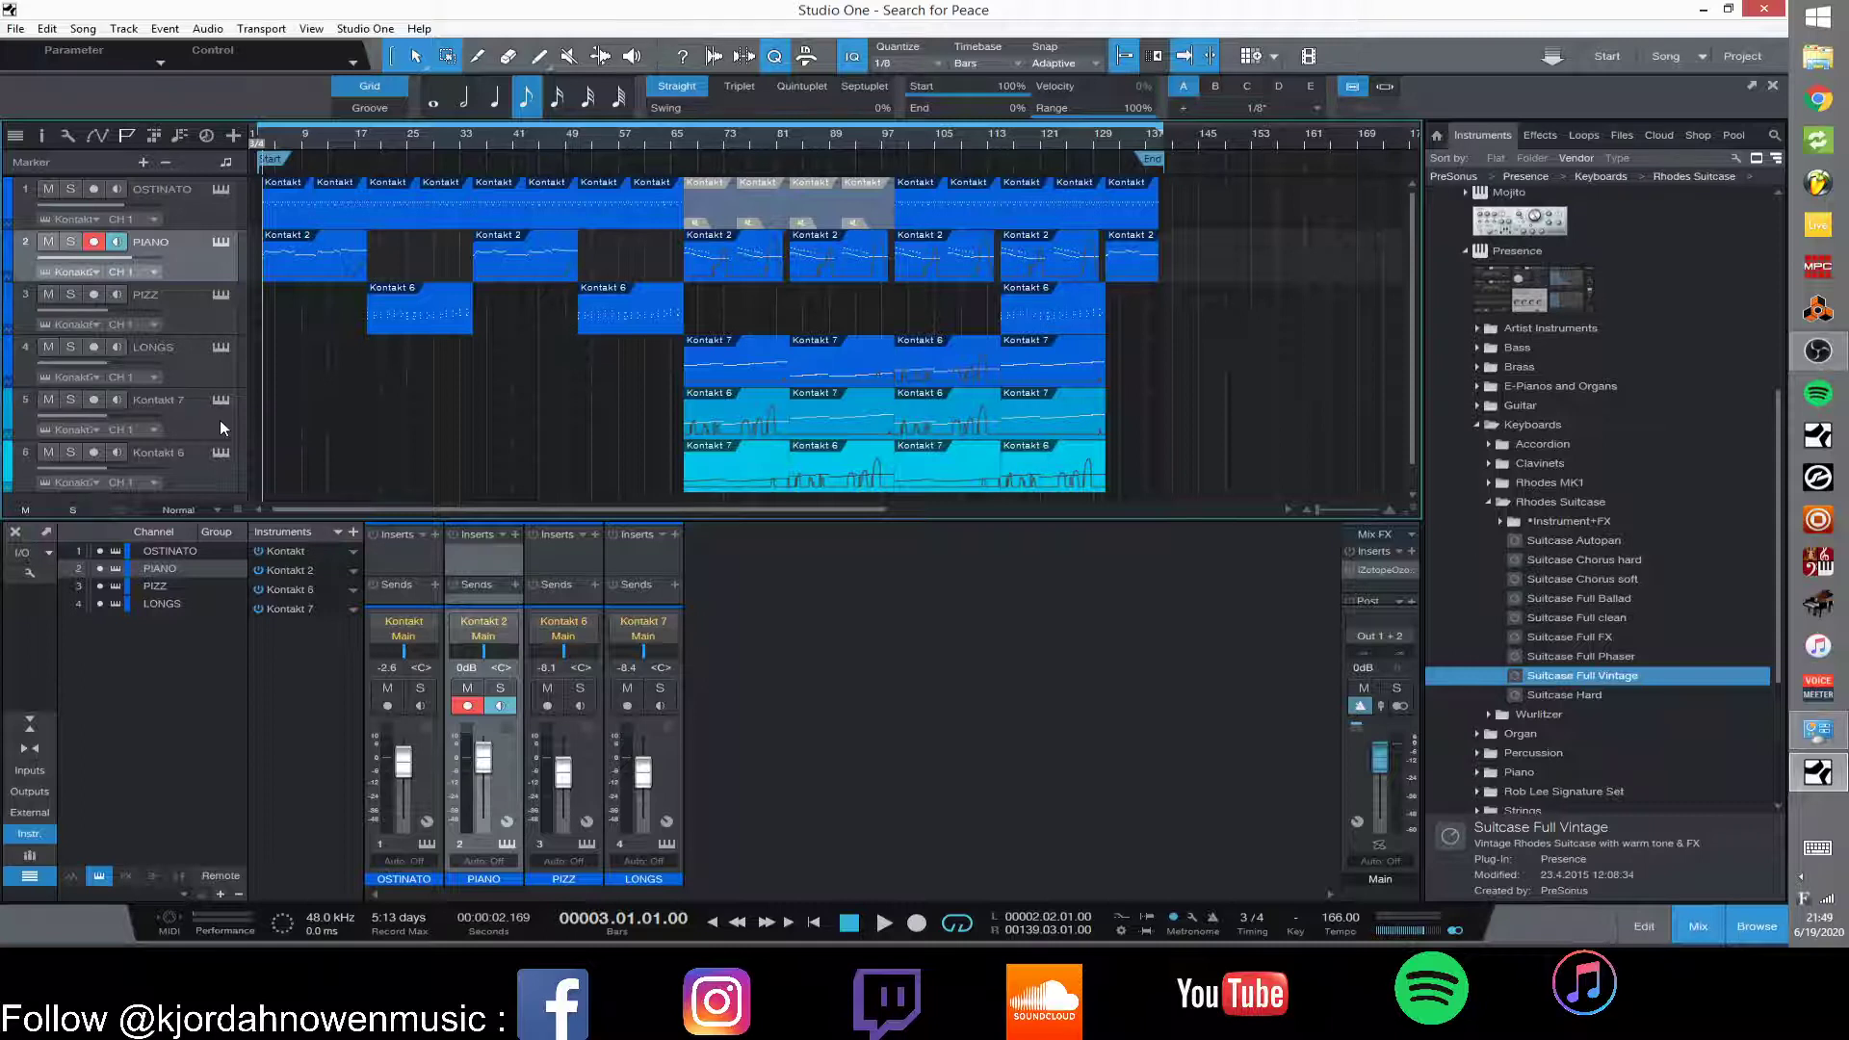
- Play the passage where the PIZZ part enters, stop it, and set the playhead to bar 19
{"action": "left_click", "coordinate": [369, 140]}
{"action": "key", "text": "space"}
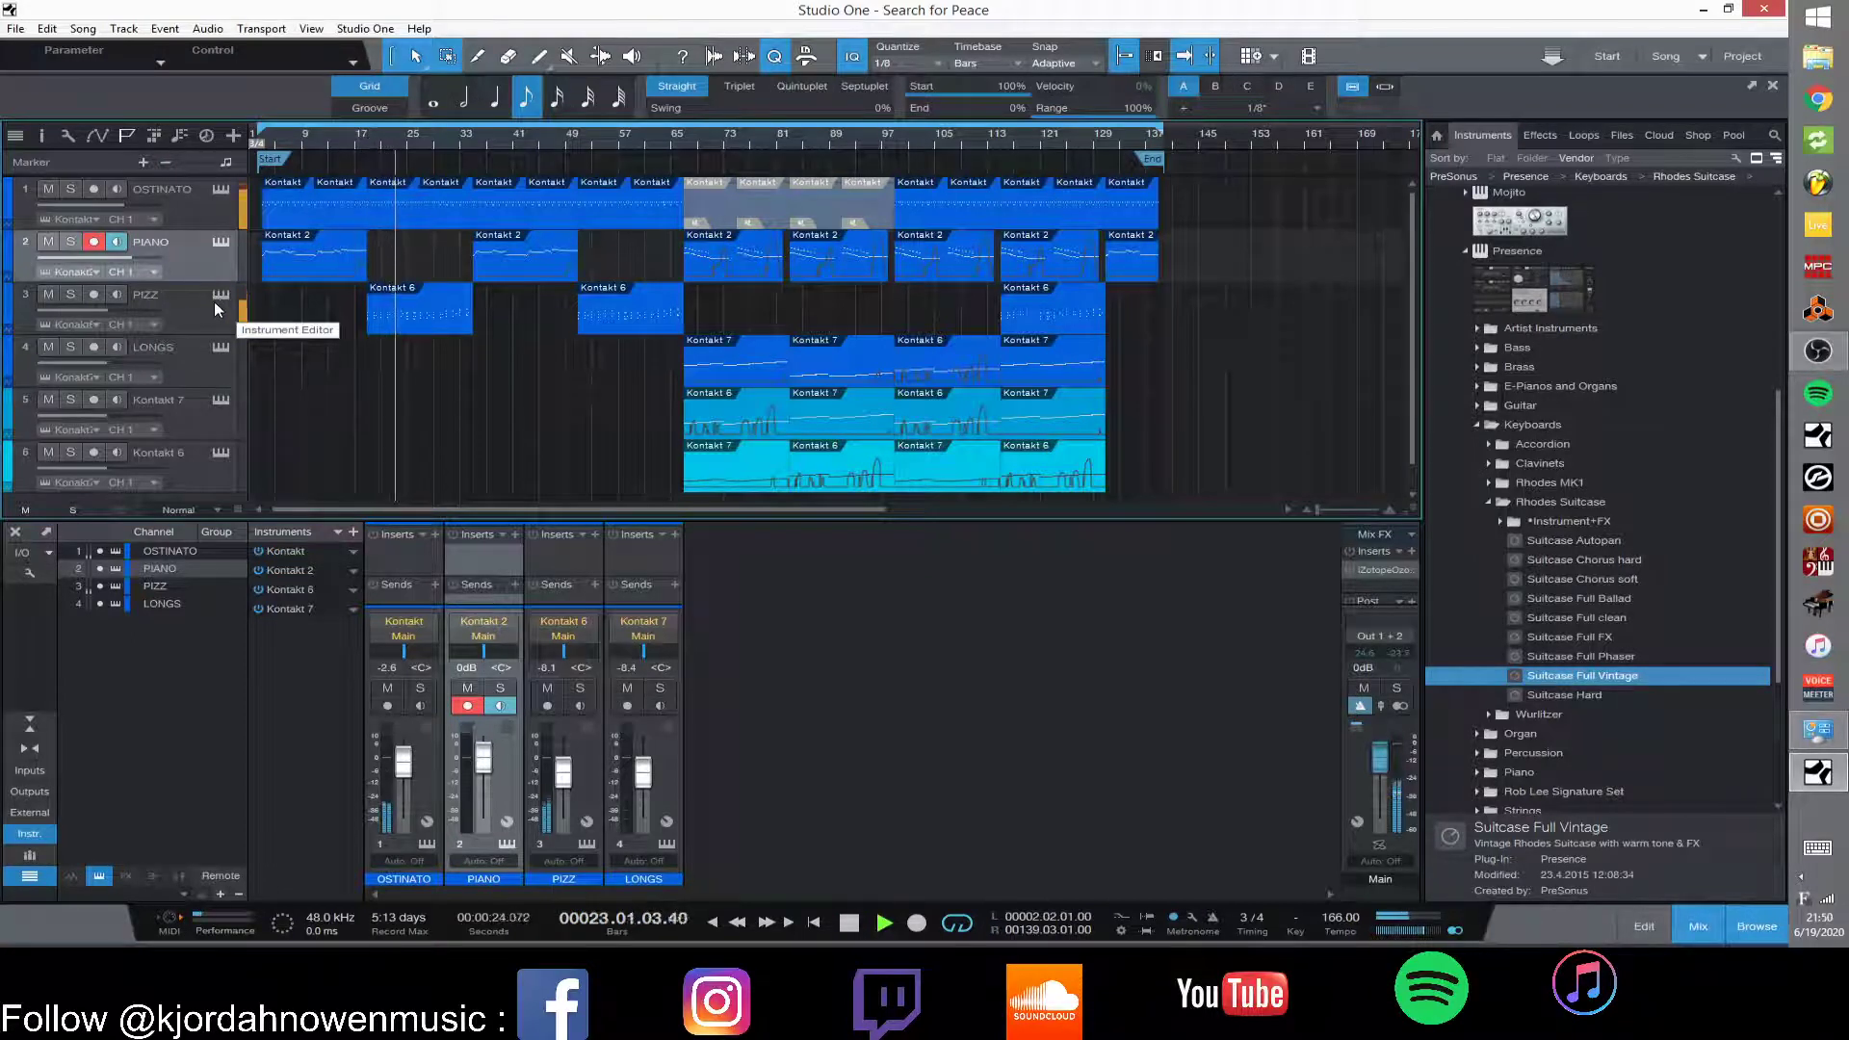
{"action": "key", "text": "space"}
{"action": "left_click", "coordinate": [370, 141]}
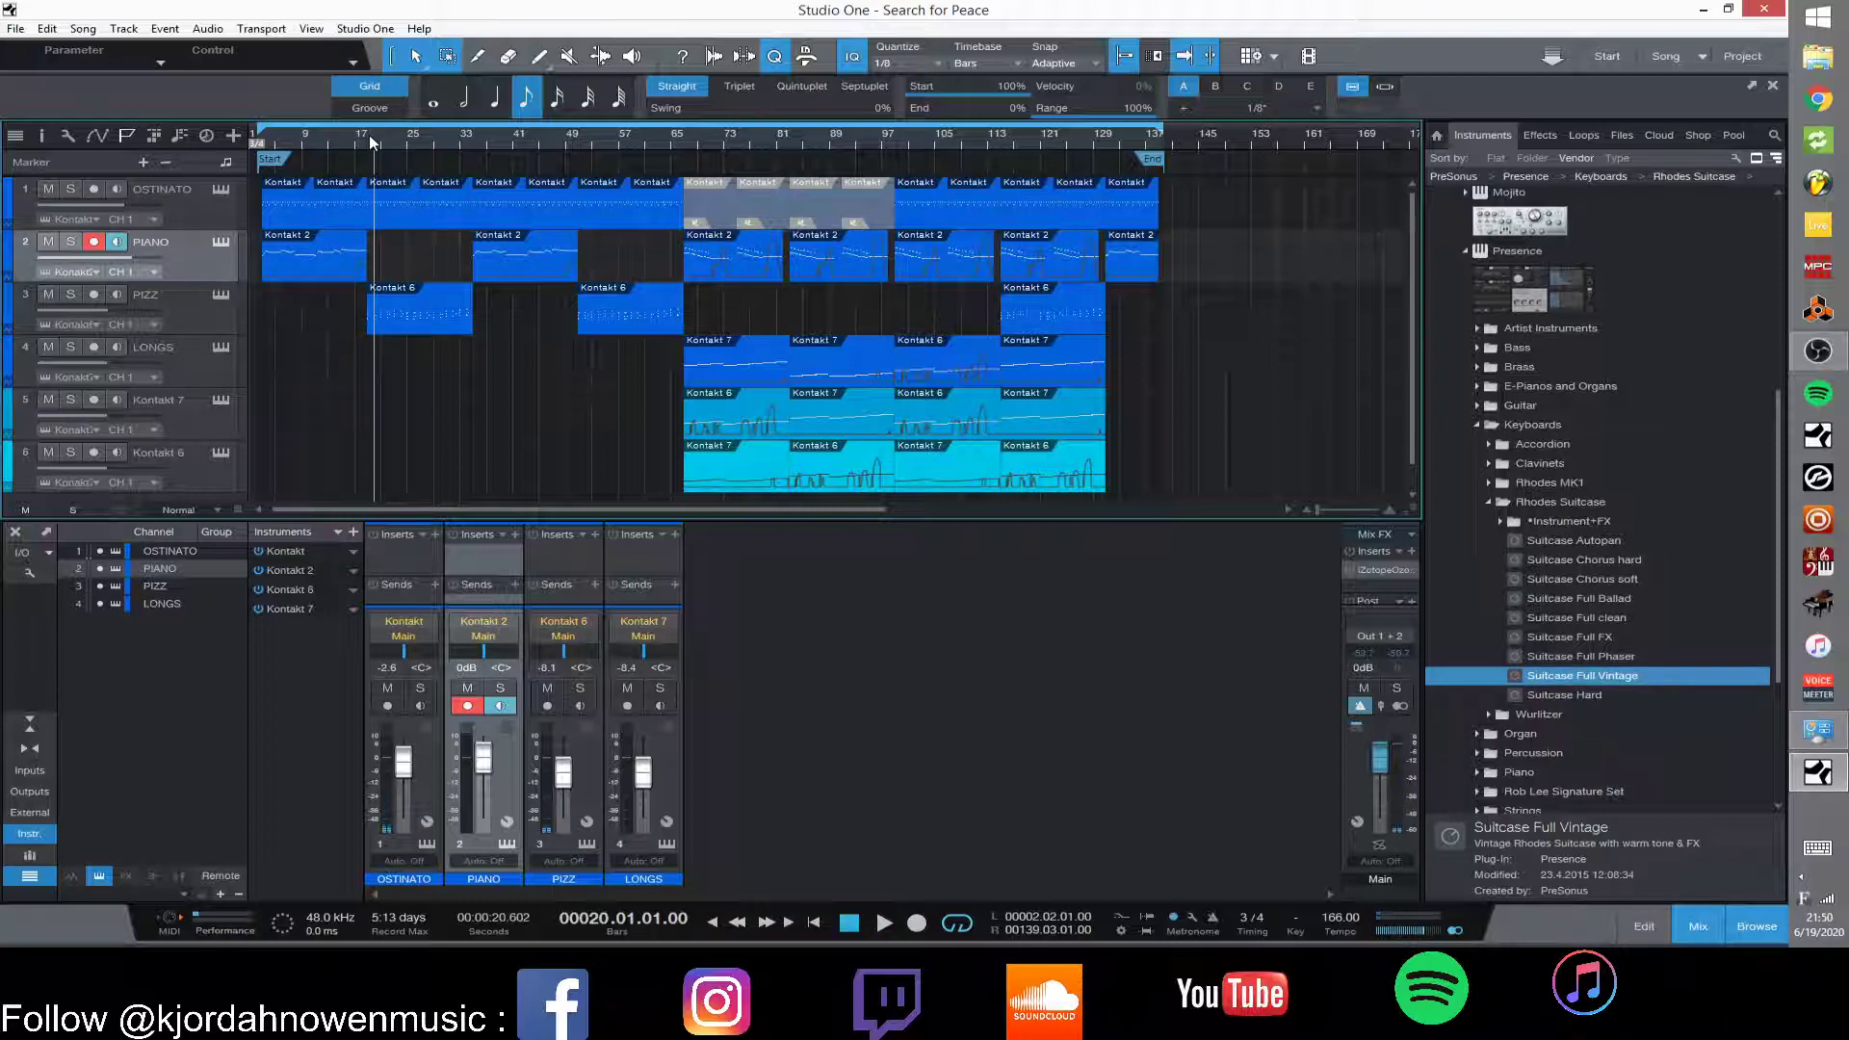
{"action": "left_click", "coordinate": [362, 140]}
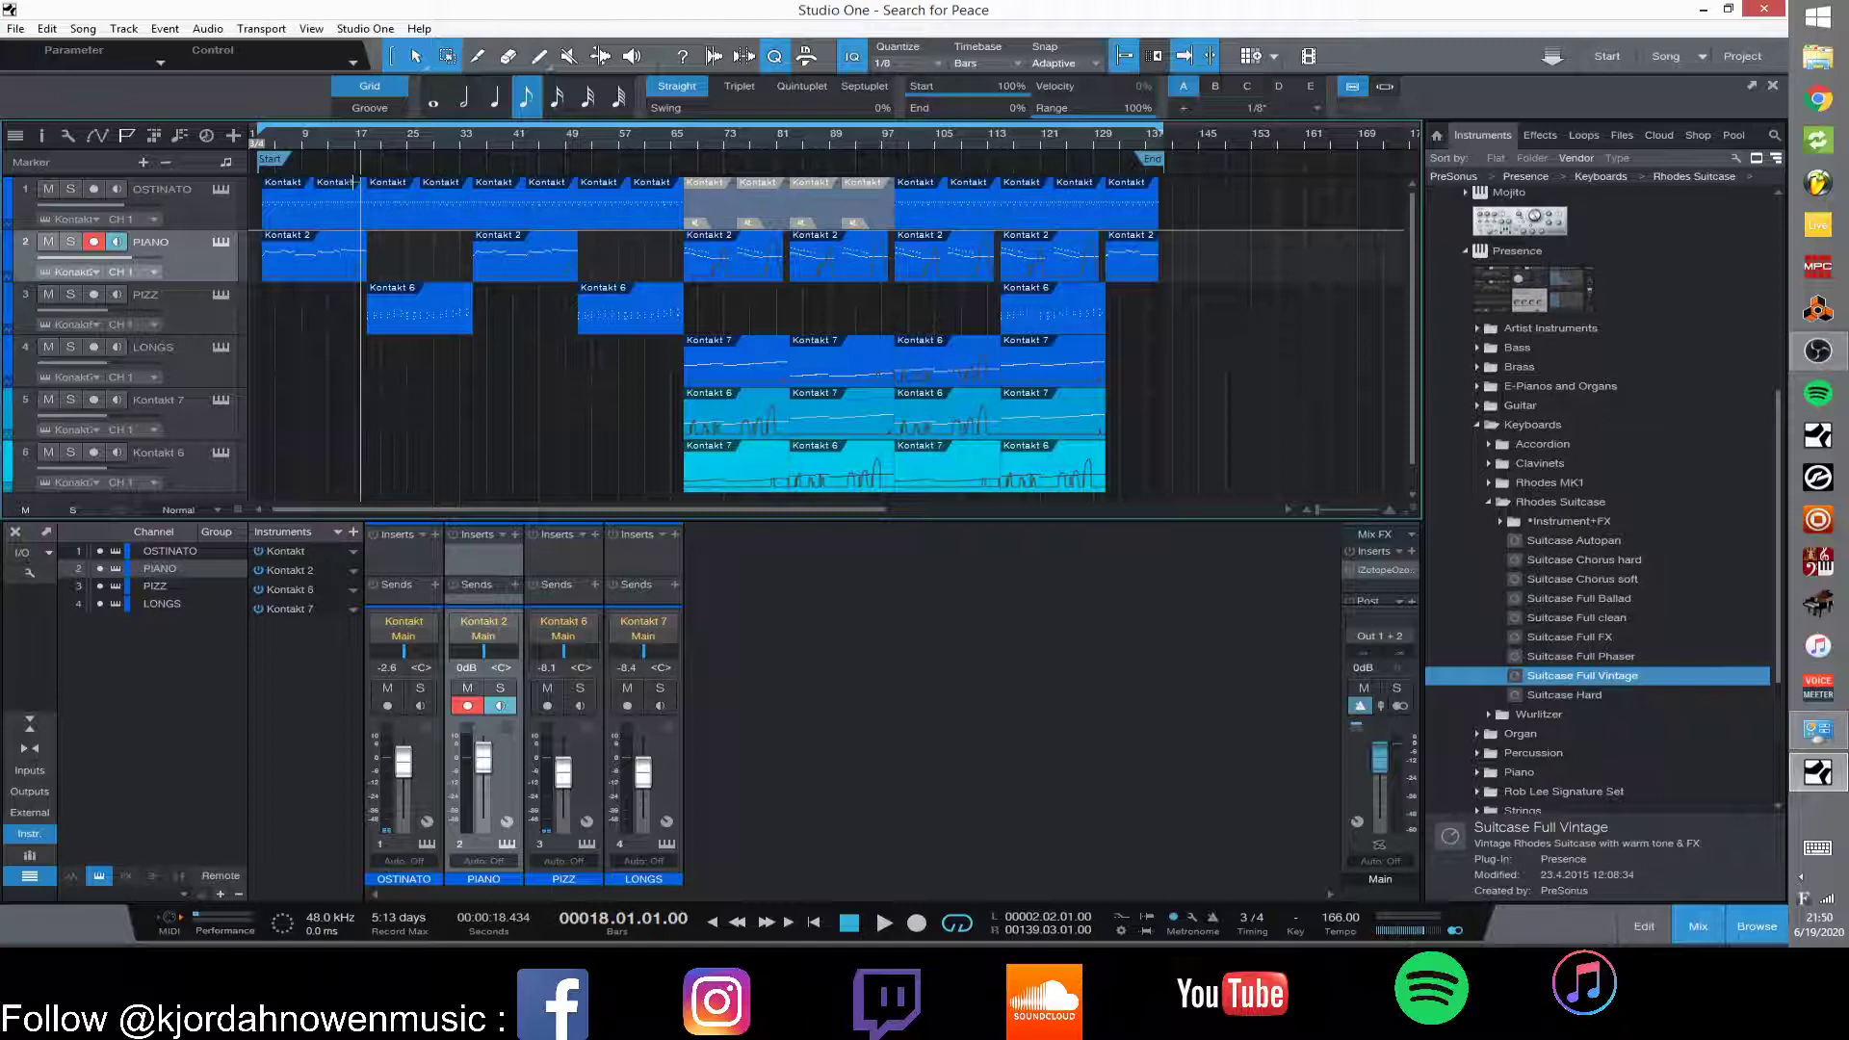
{"action": "left_click", "coordinate": [368, 143]}
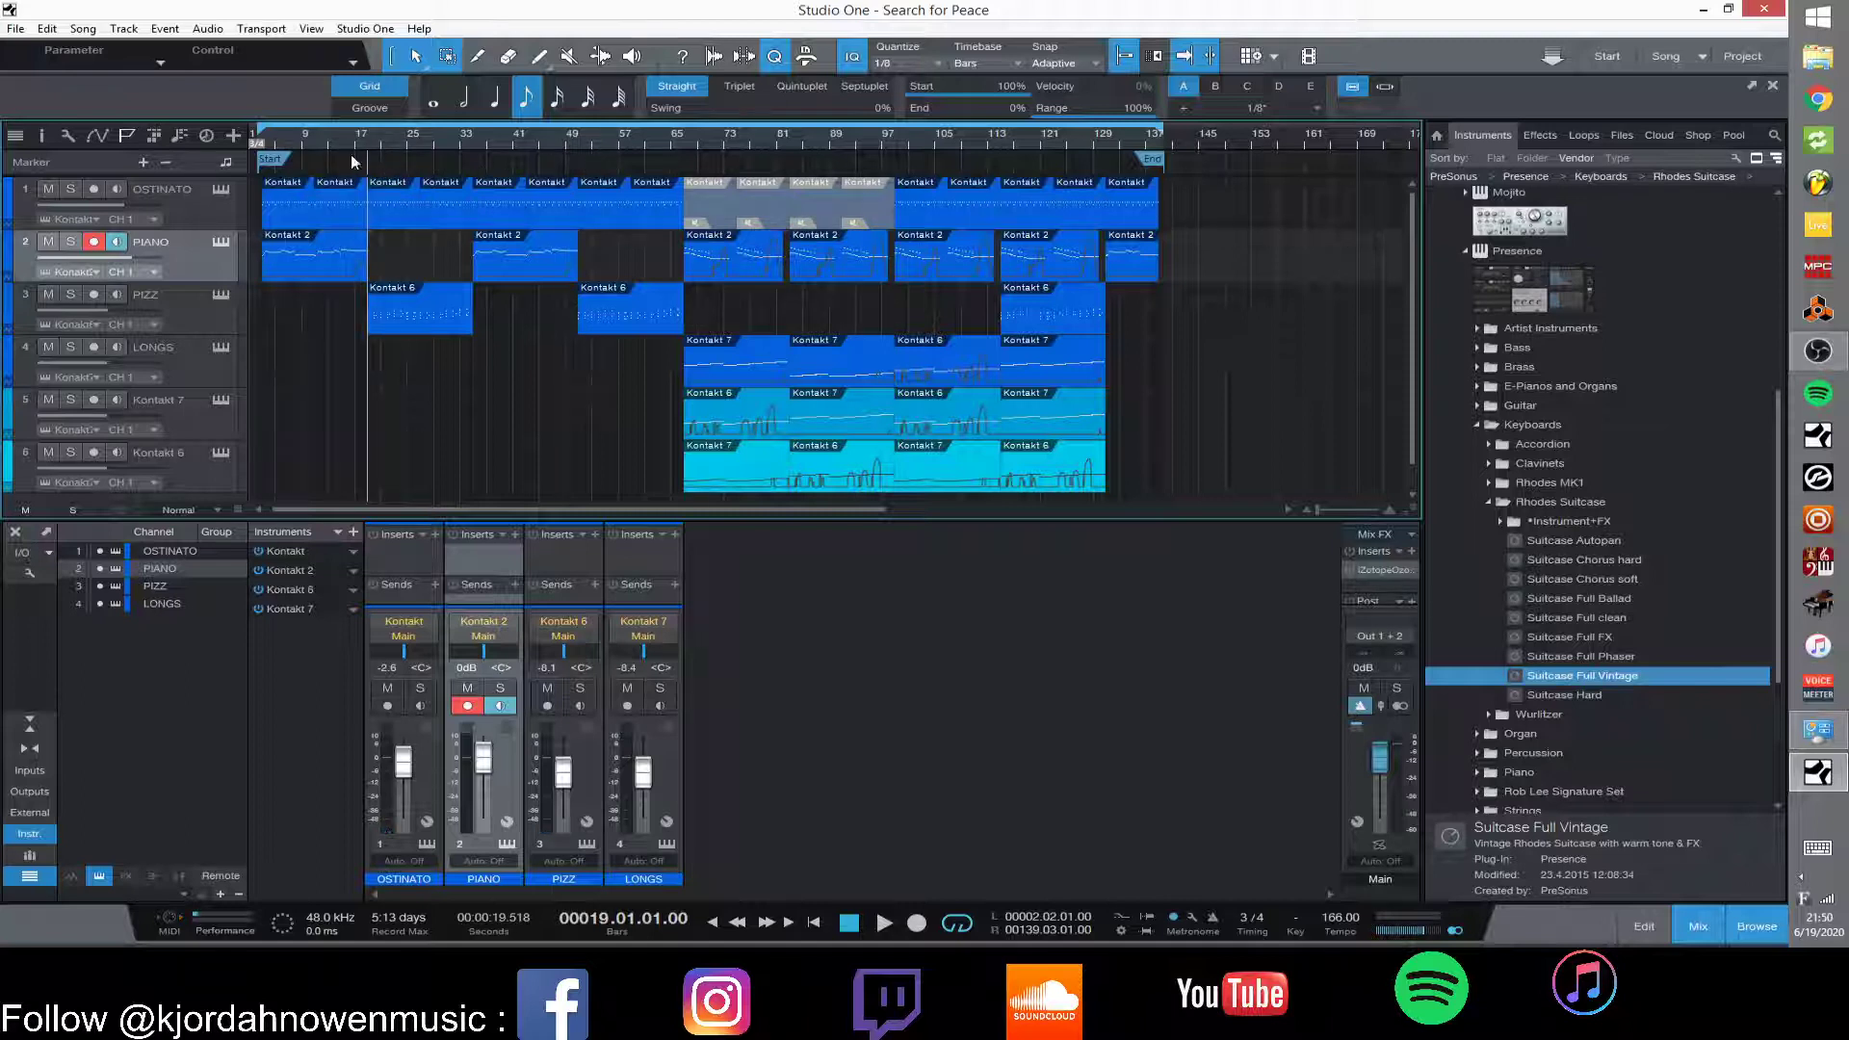
- Open the PIZZ track's Kontakt 6 instrument, look up the Symphony Essentials String Ensemble in the library list, and close the editor
{"action": "left_click", "coordinate": [222, 297]}
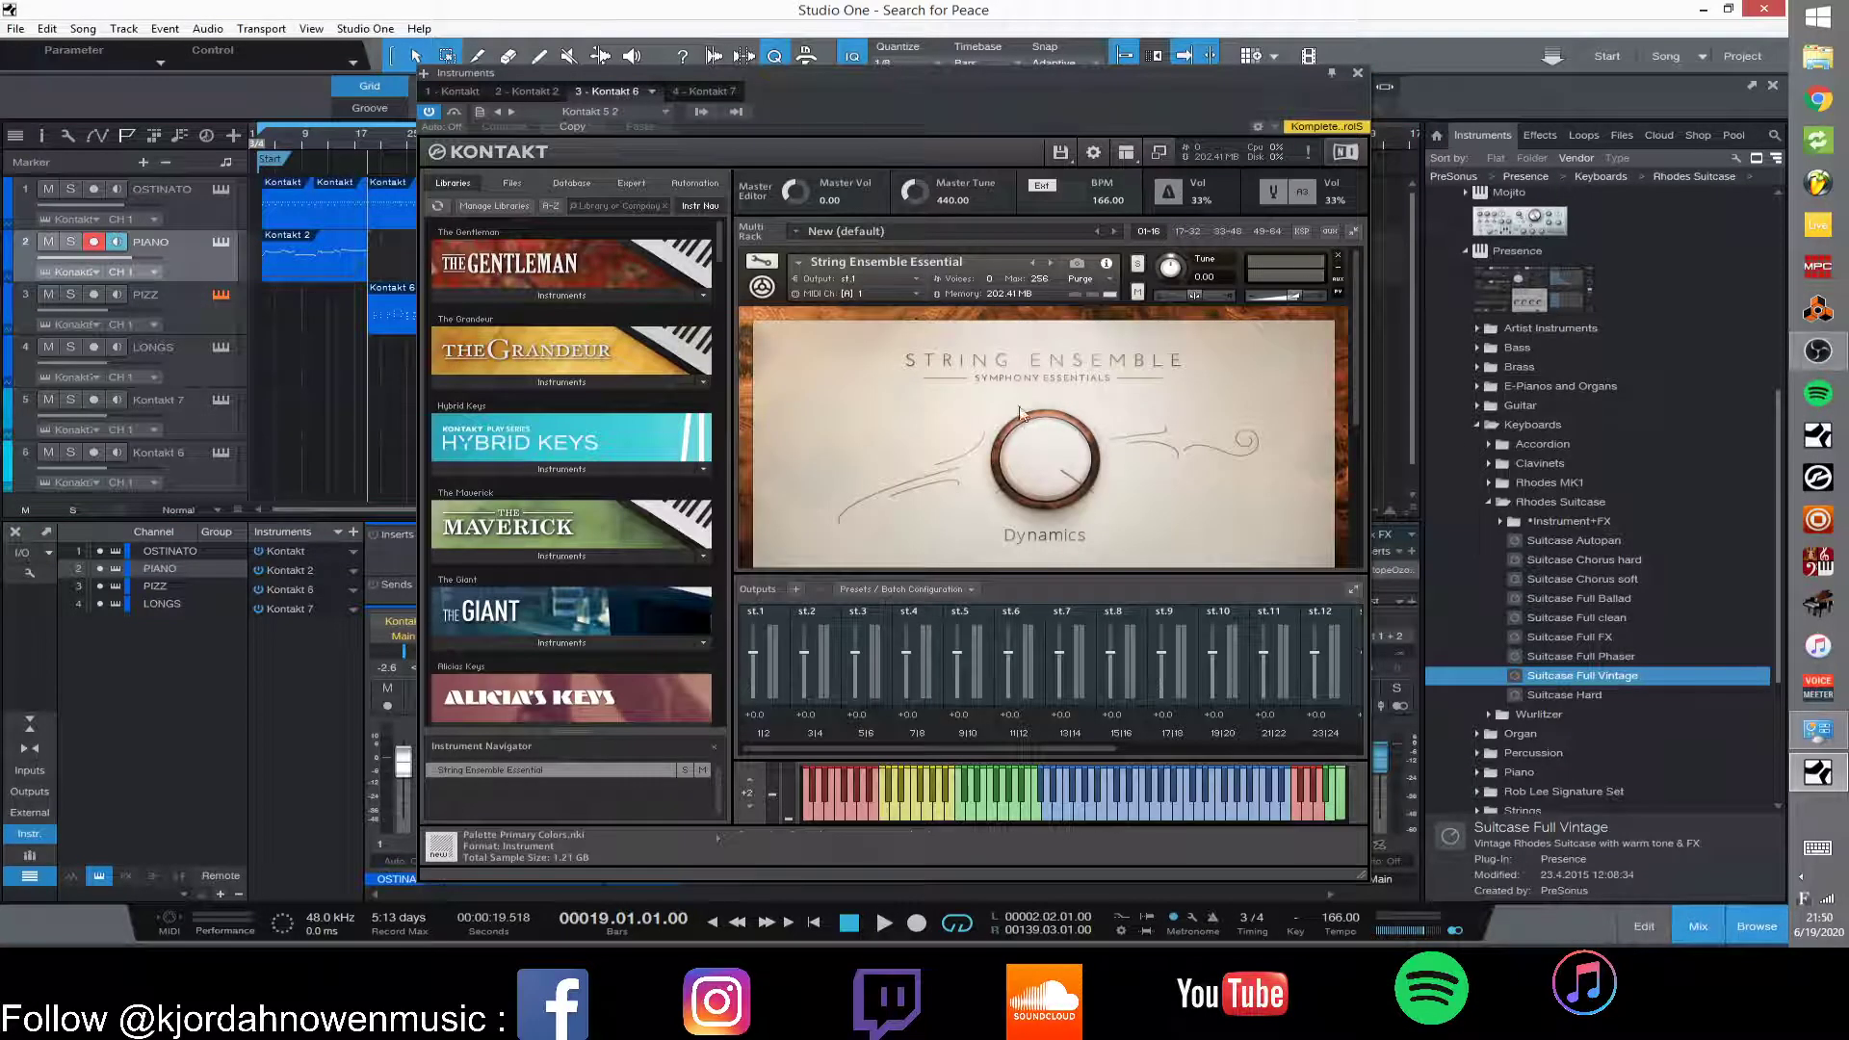
{"action": "mouse_move", "coordinate": [1354, 360]}
{"action": "left_mouse_down"}
{"action": "mouse_move", "coordinate": [1355, 397]}
{"action": "mouse_move", "coordinate": [1360, 343]}
{"action": "mouse_move", "coordinate": [1352, 447]}
{"action": "mouse_move", "coordinate": [1352, 362]}
{"action": "left_mouse_up"}
{"action": "left_click_drag", "start_coordinate": [721, 252], "coordinate": [686, 663]}
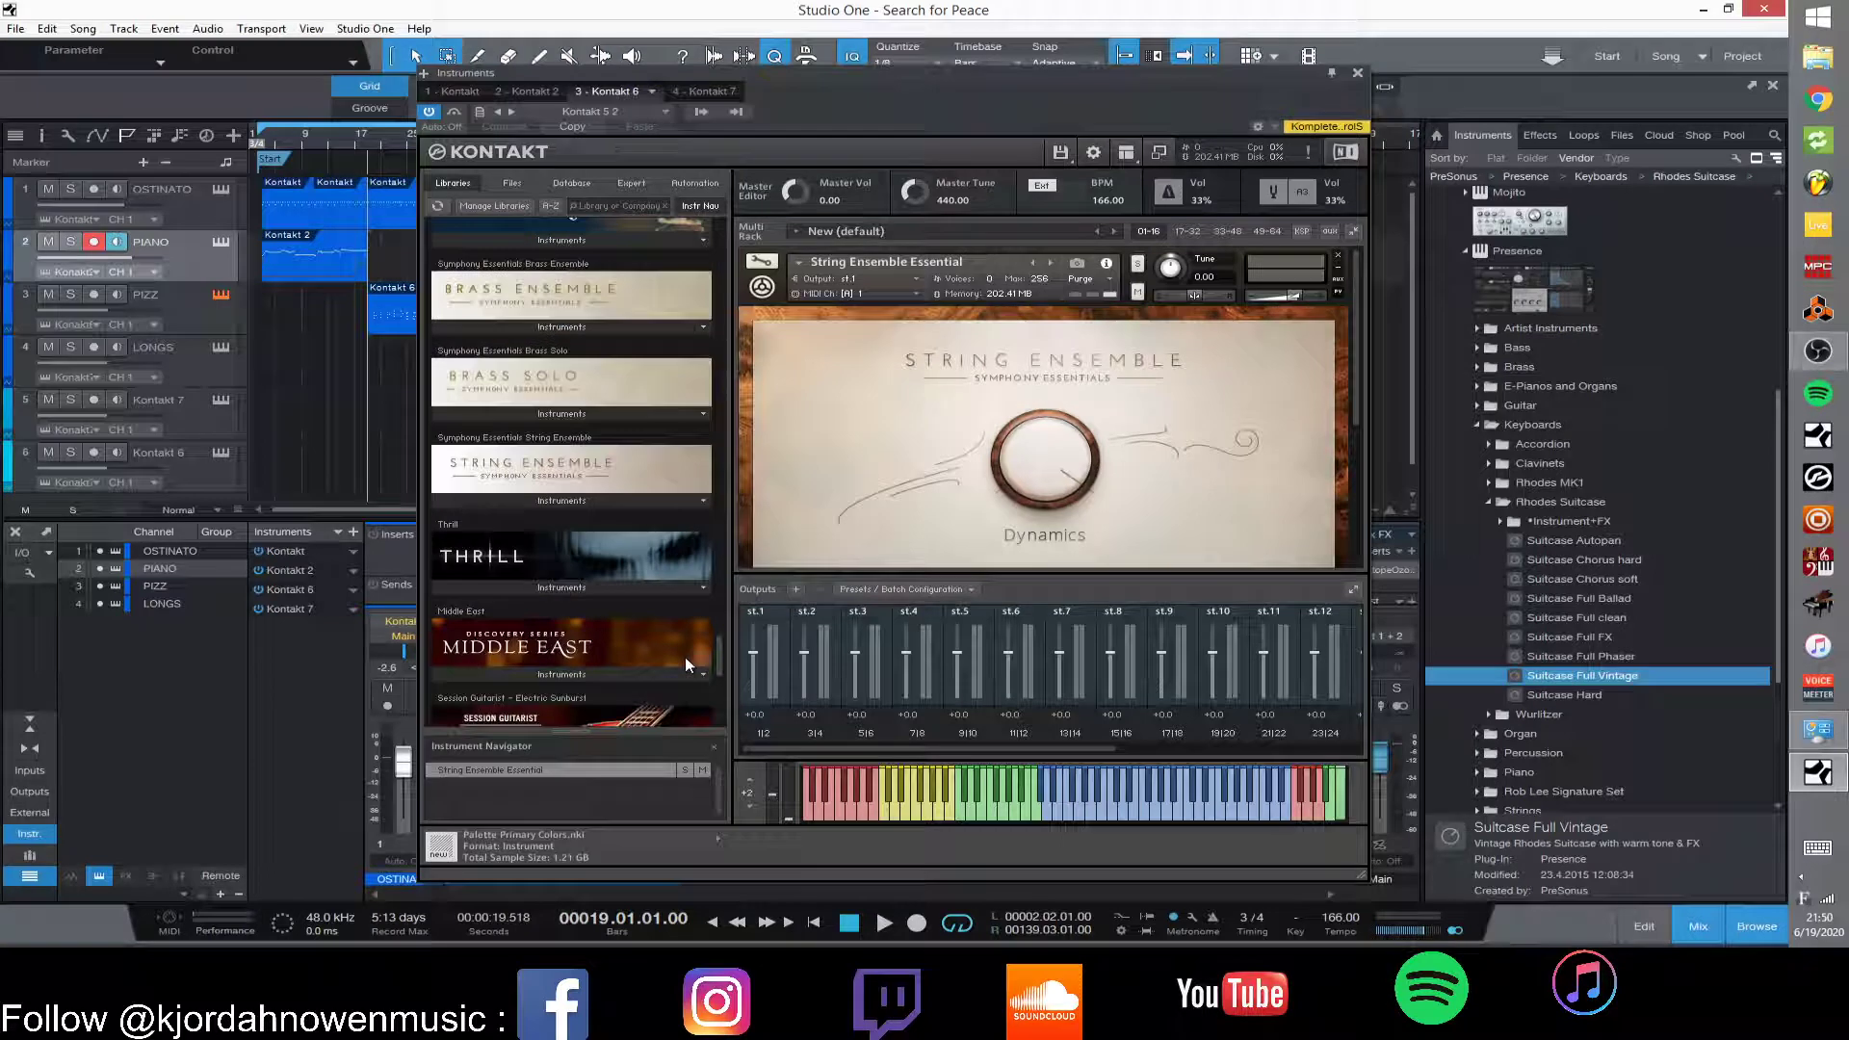
{"action": "scroll", "coordinate": [685, 657], "scroll_direction": "up", "scroll_amount": 2}
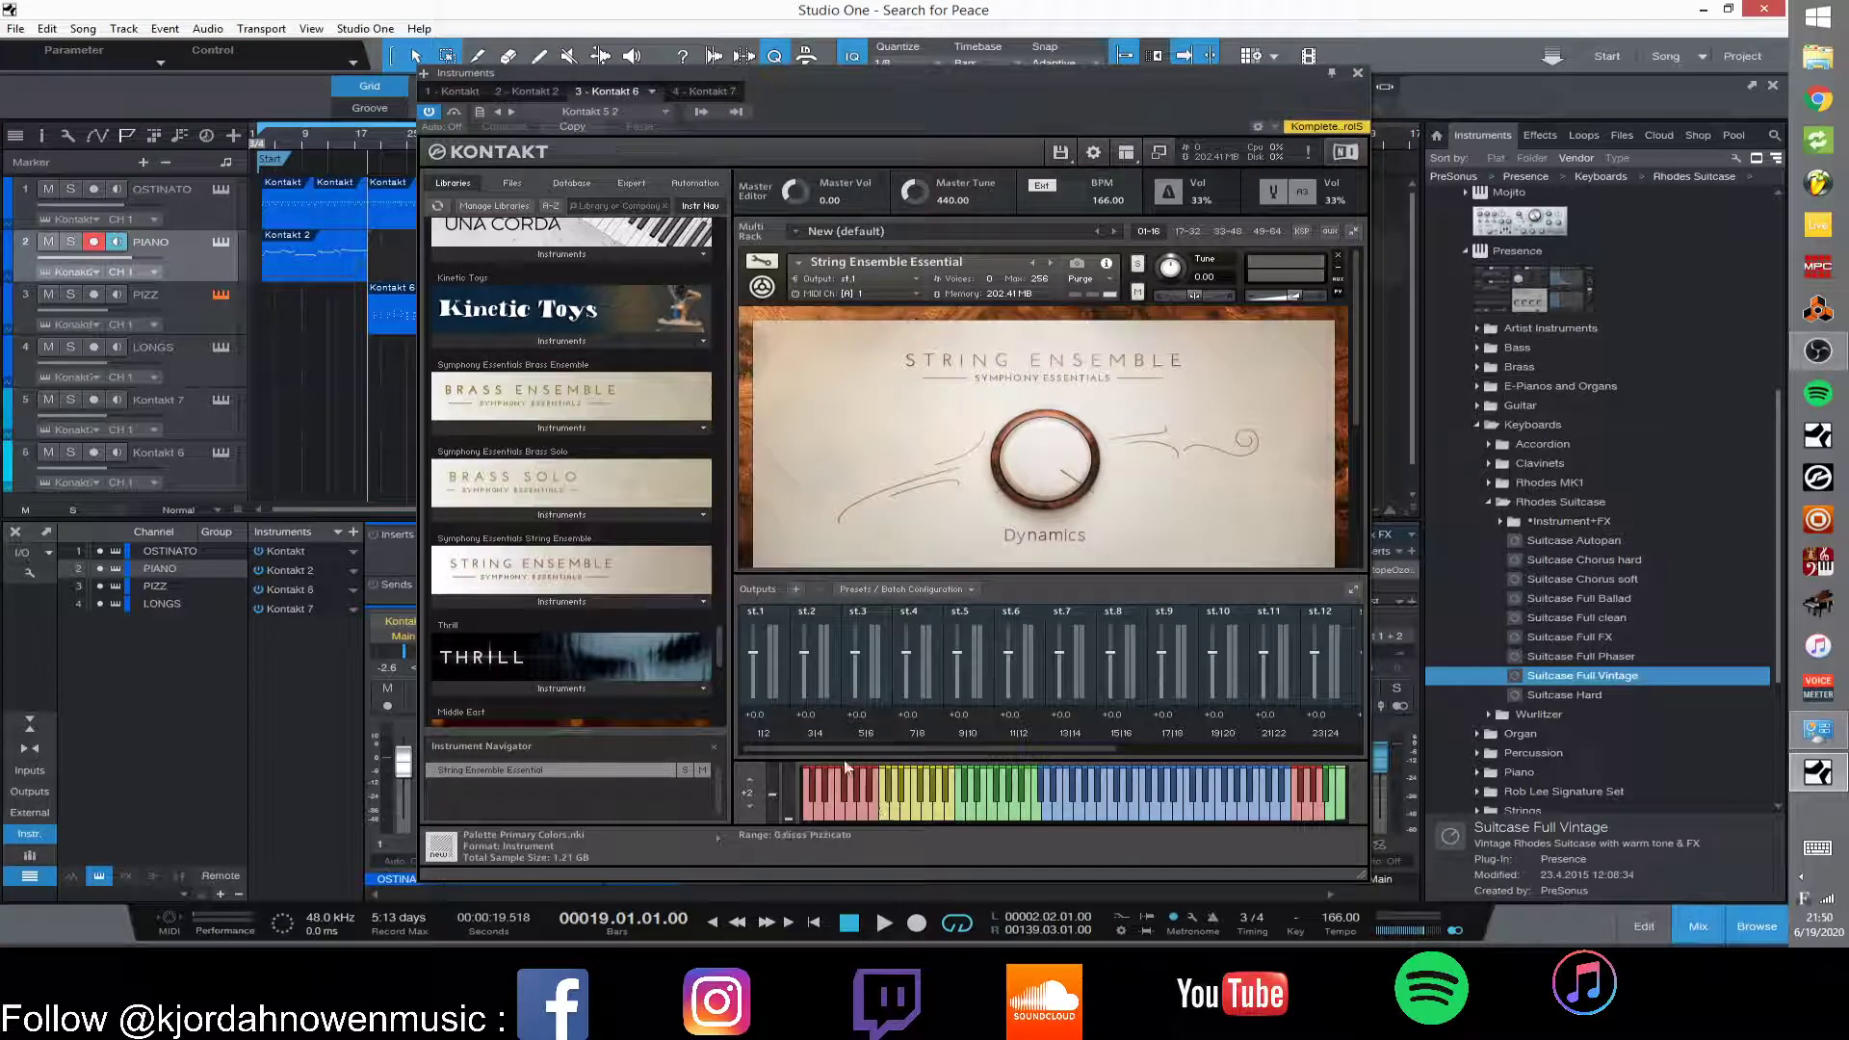
{"action": "left_click", "coordinate": [1357, 72]}
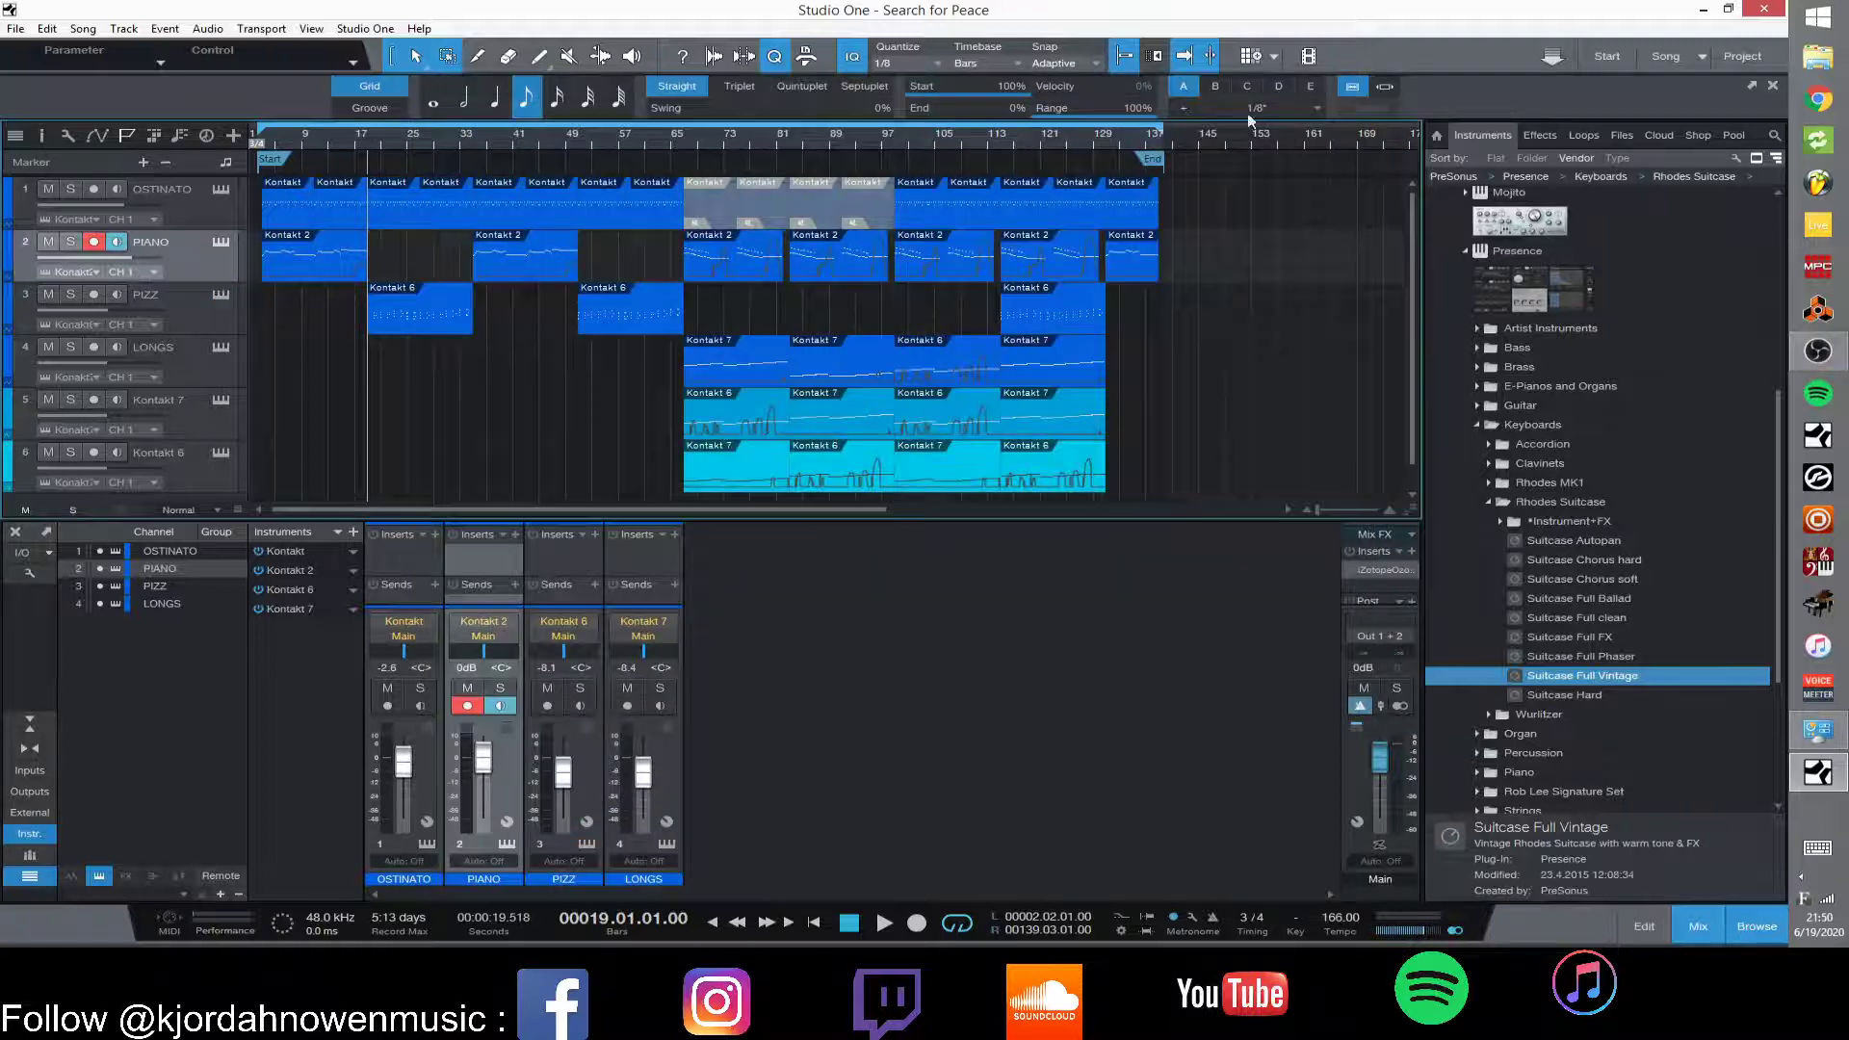
- Play a short excerpt from bar 67, where the LONGS part enters
{"action": "left_click", "coordinate": [695, 142]}
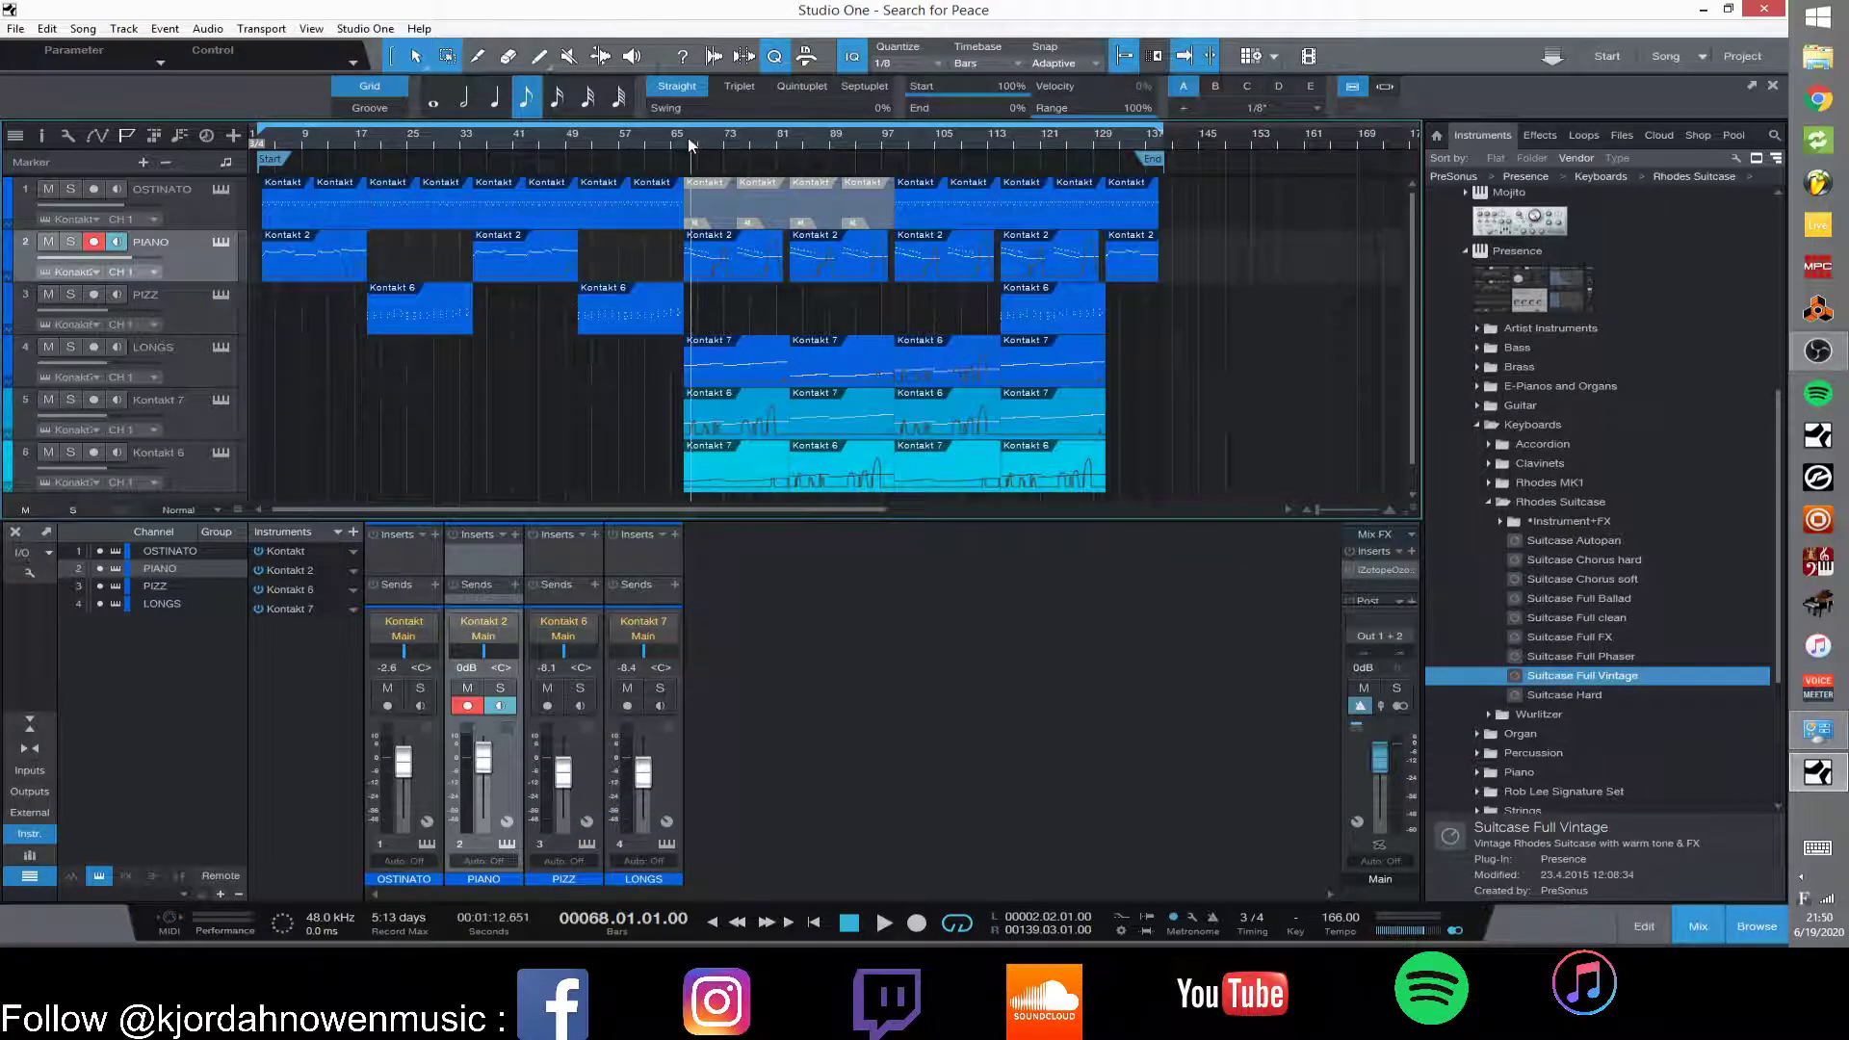
{"action": "left_click", "coordinate": [682, 146]}
{"action": "key", "text": "space"}
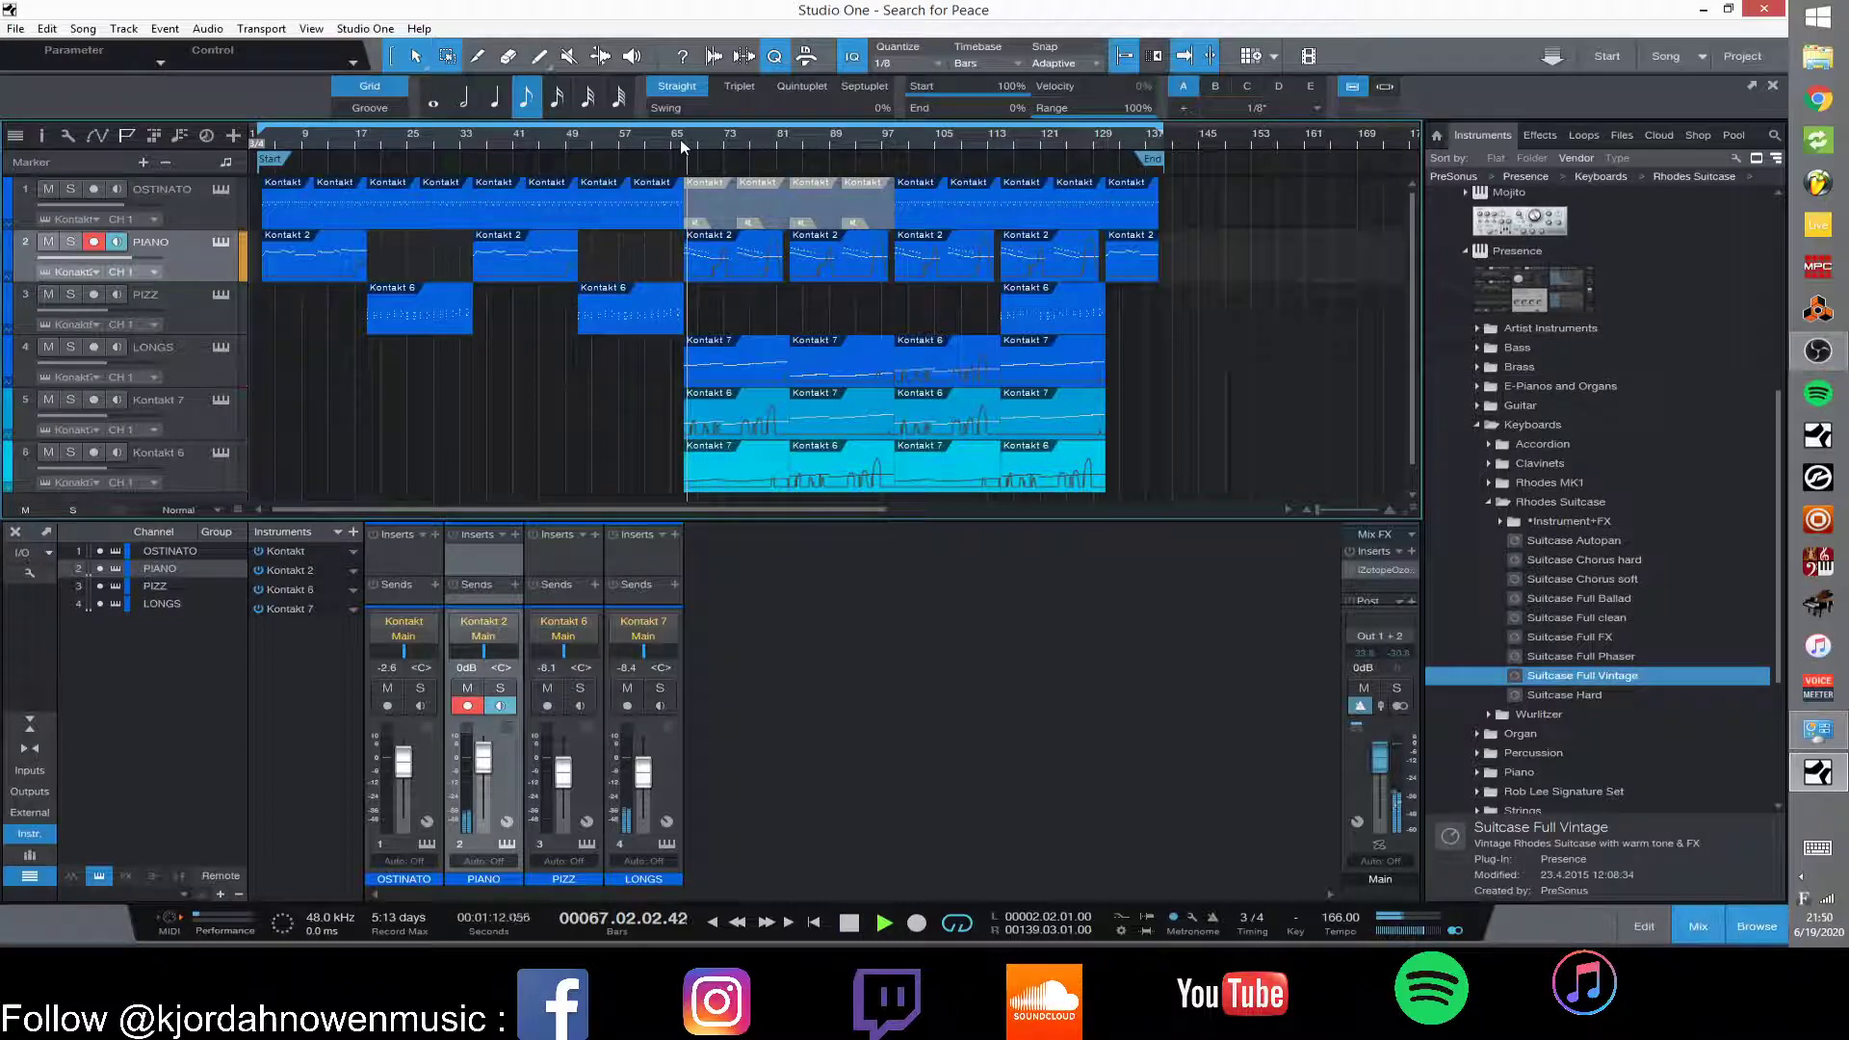
{"action": "key", "text": "space"}
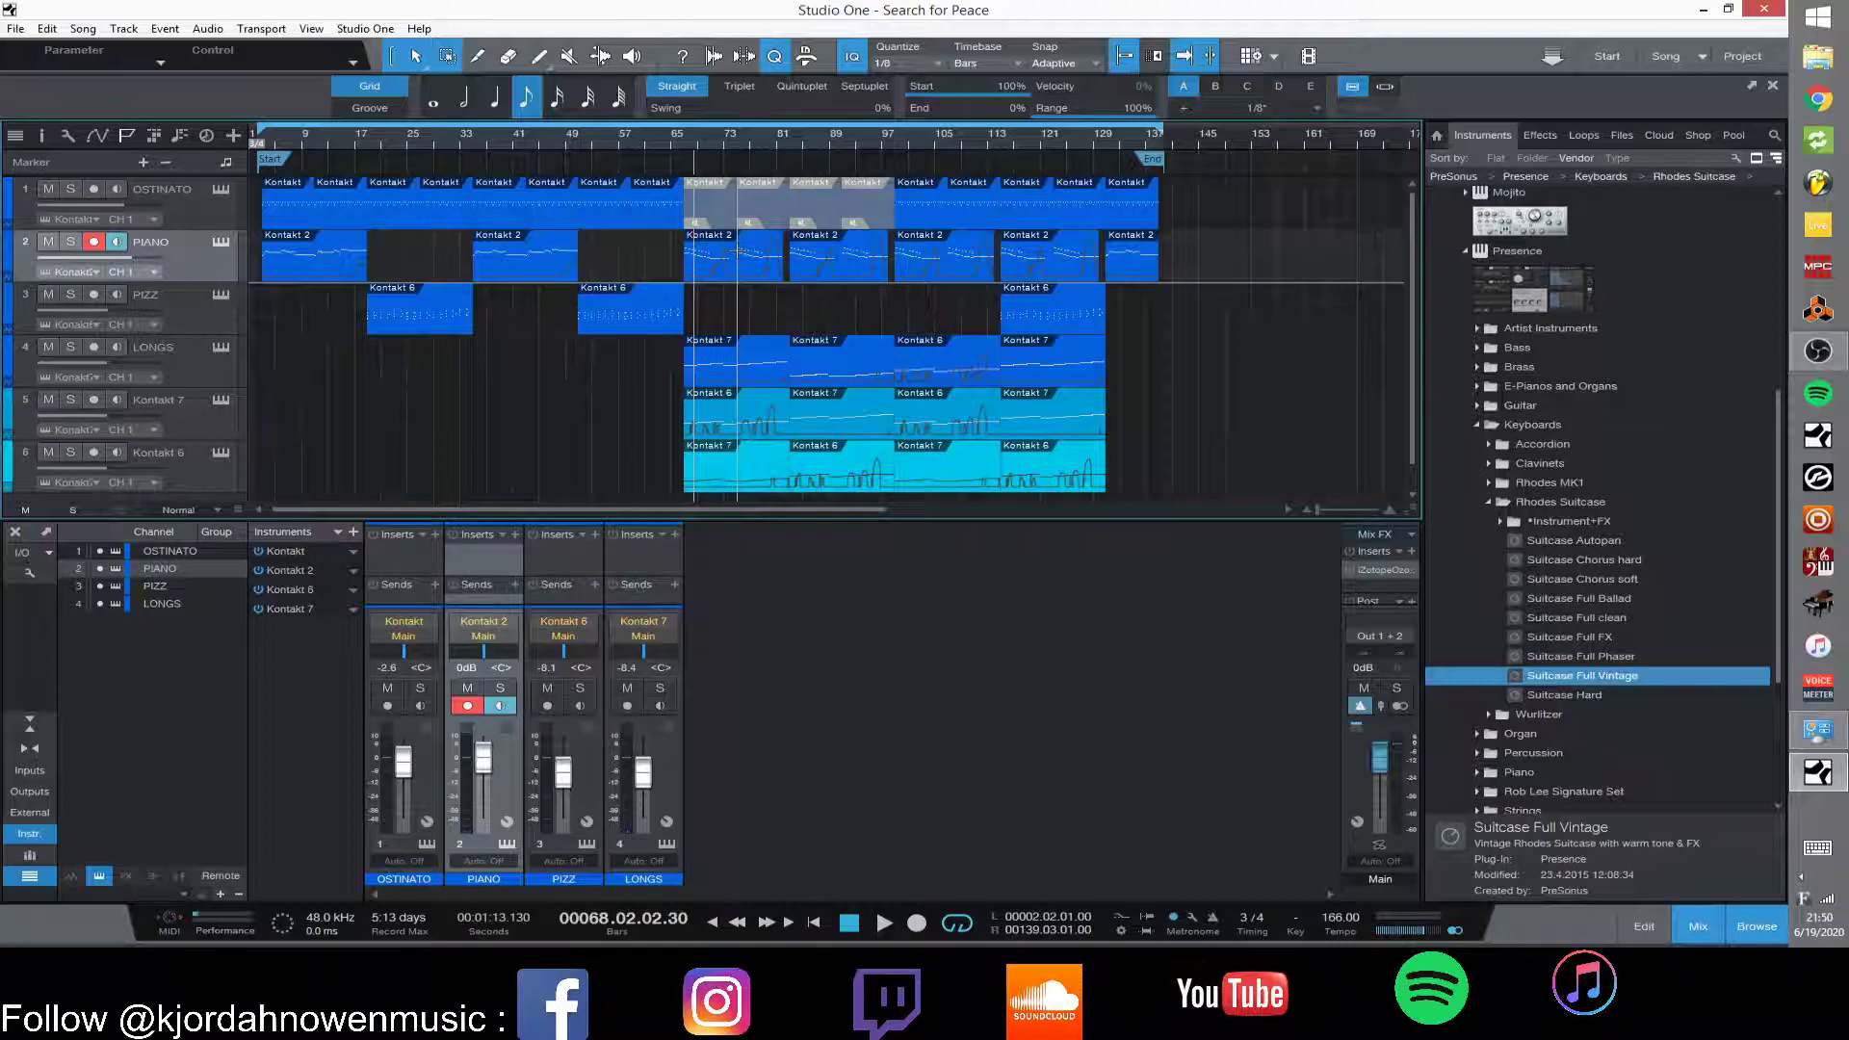
- Set the playhead to bar 66 and play the entry of the long strings again to about bar 73
{"action": "left_click", "coordinate": [692, 141]}
{"action": "left_click", "coordinate": [682, 144]}
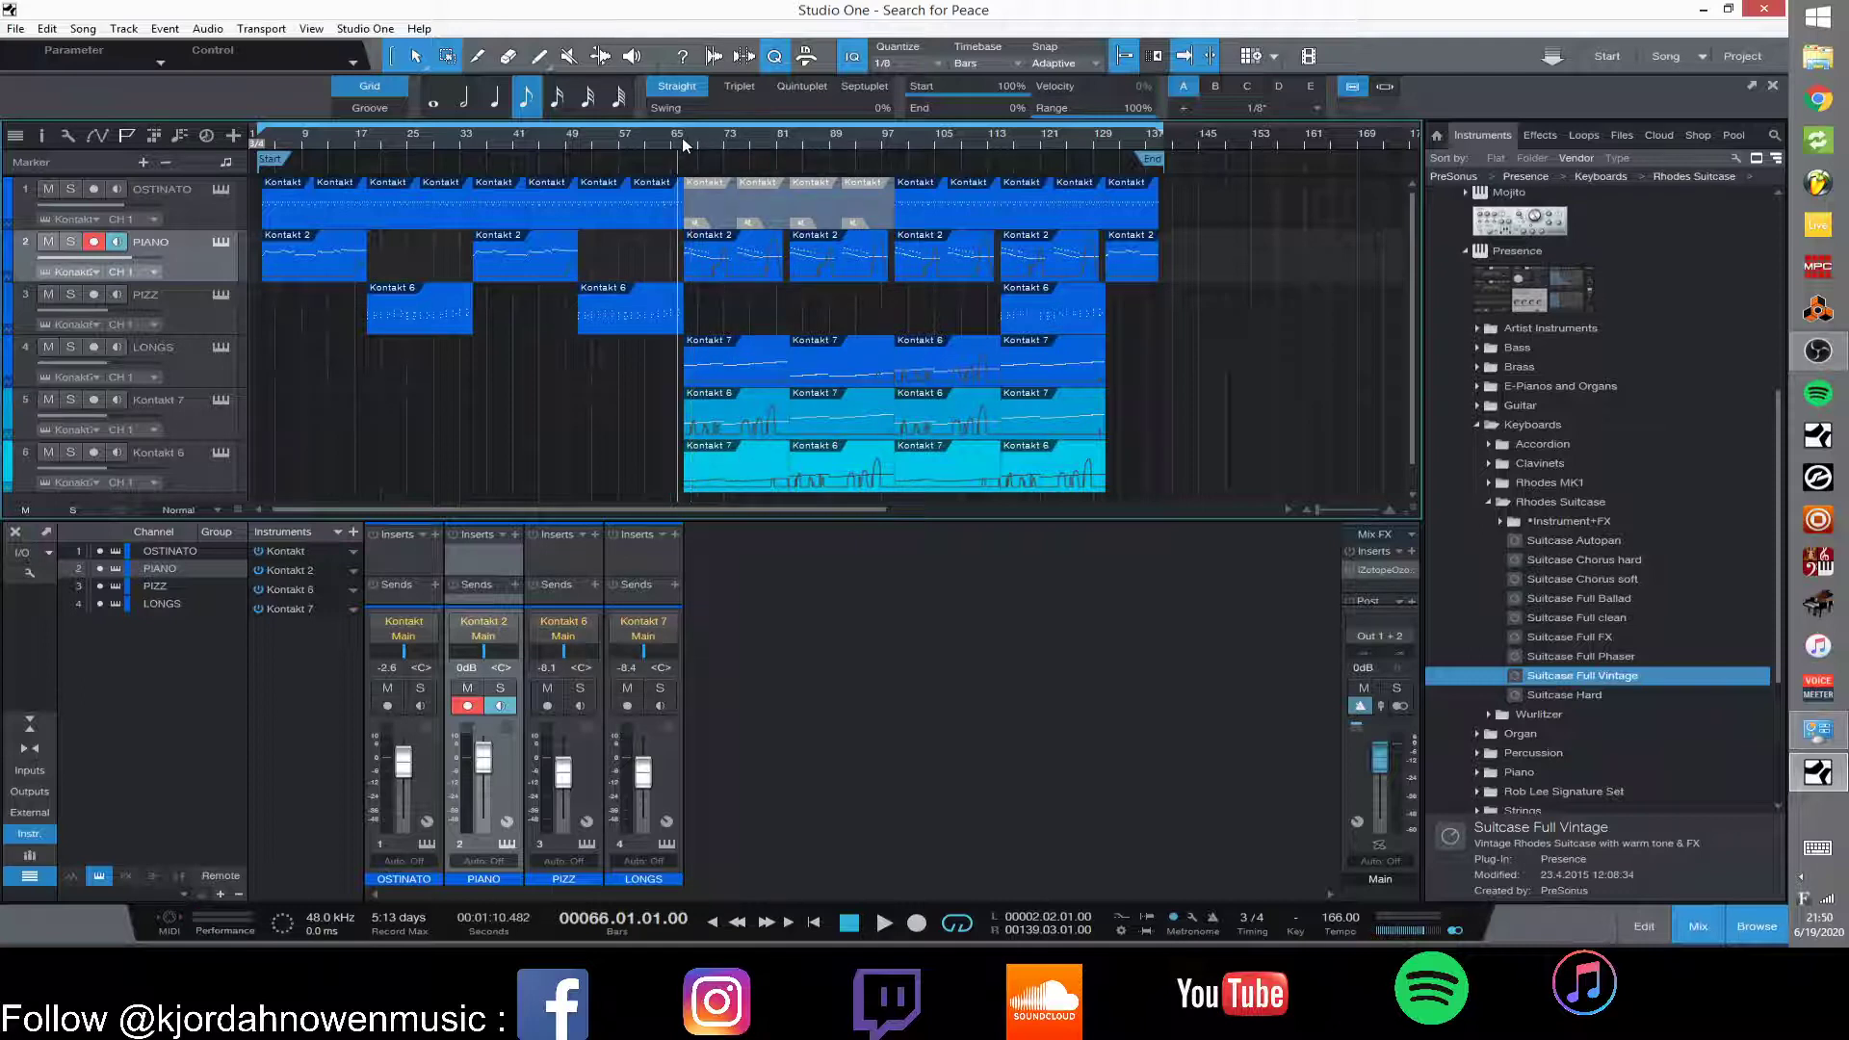
{"action": "key", "text": "space"}
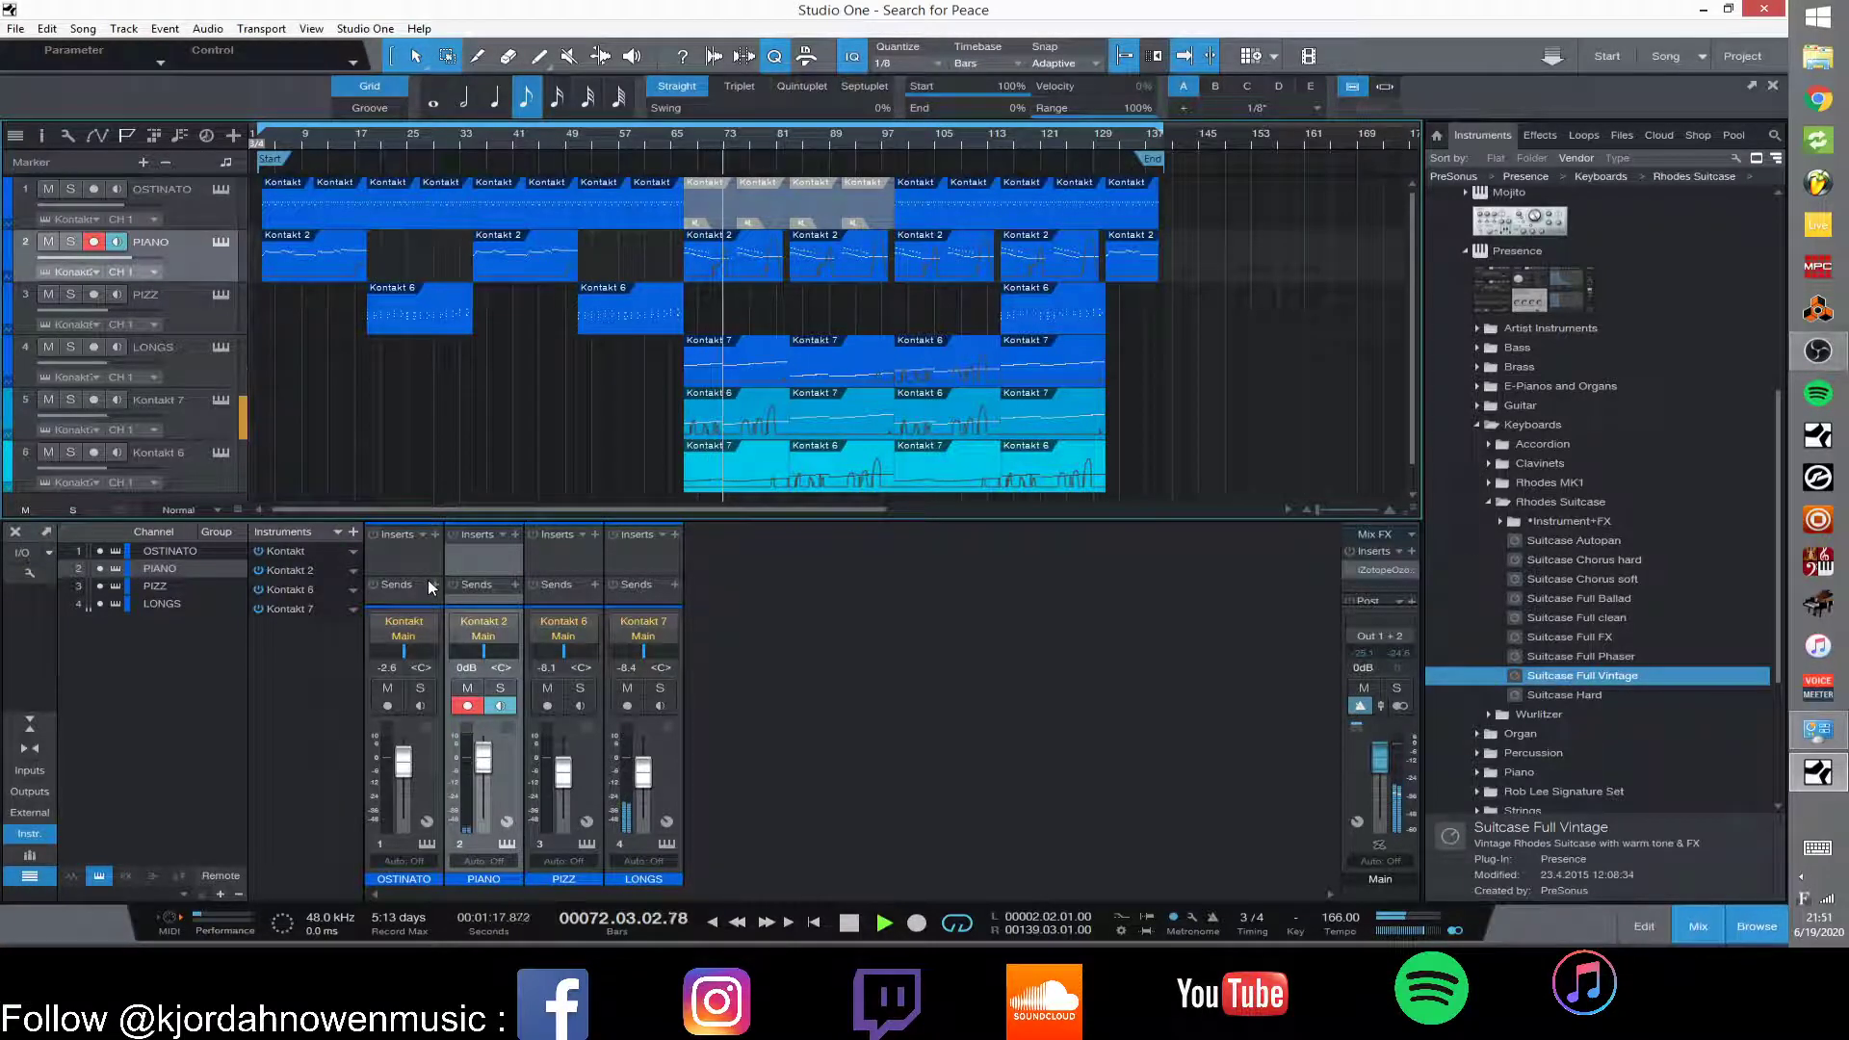
{"action": "key", "text": "space"}
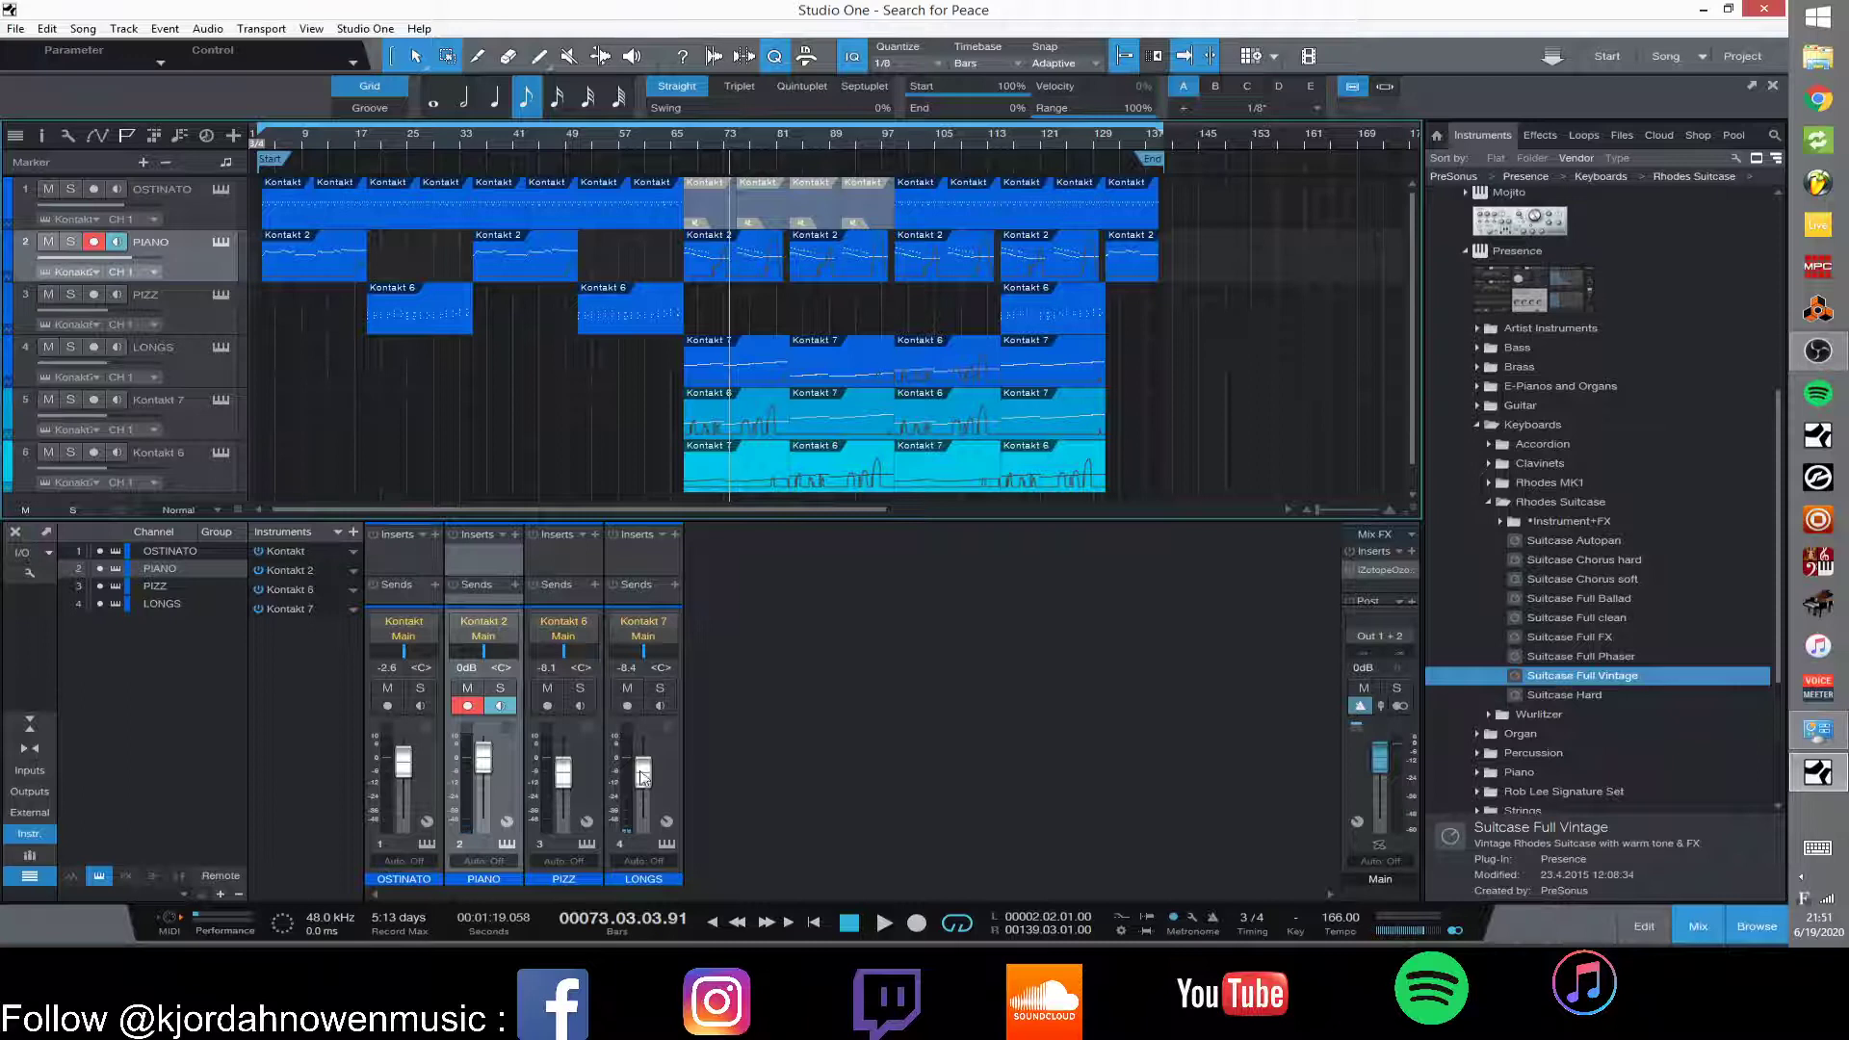
{"action": "scroll", "coordinate": [575, 426], "scroll_direction": "down", "scroll_amount": 1}
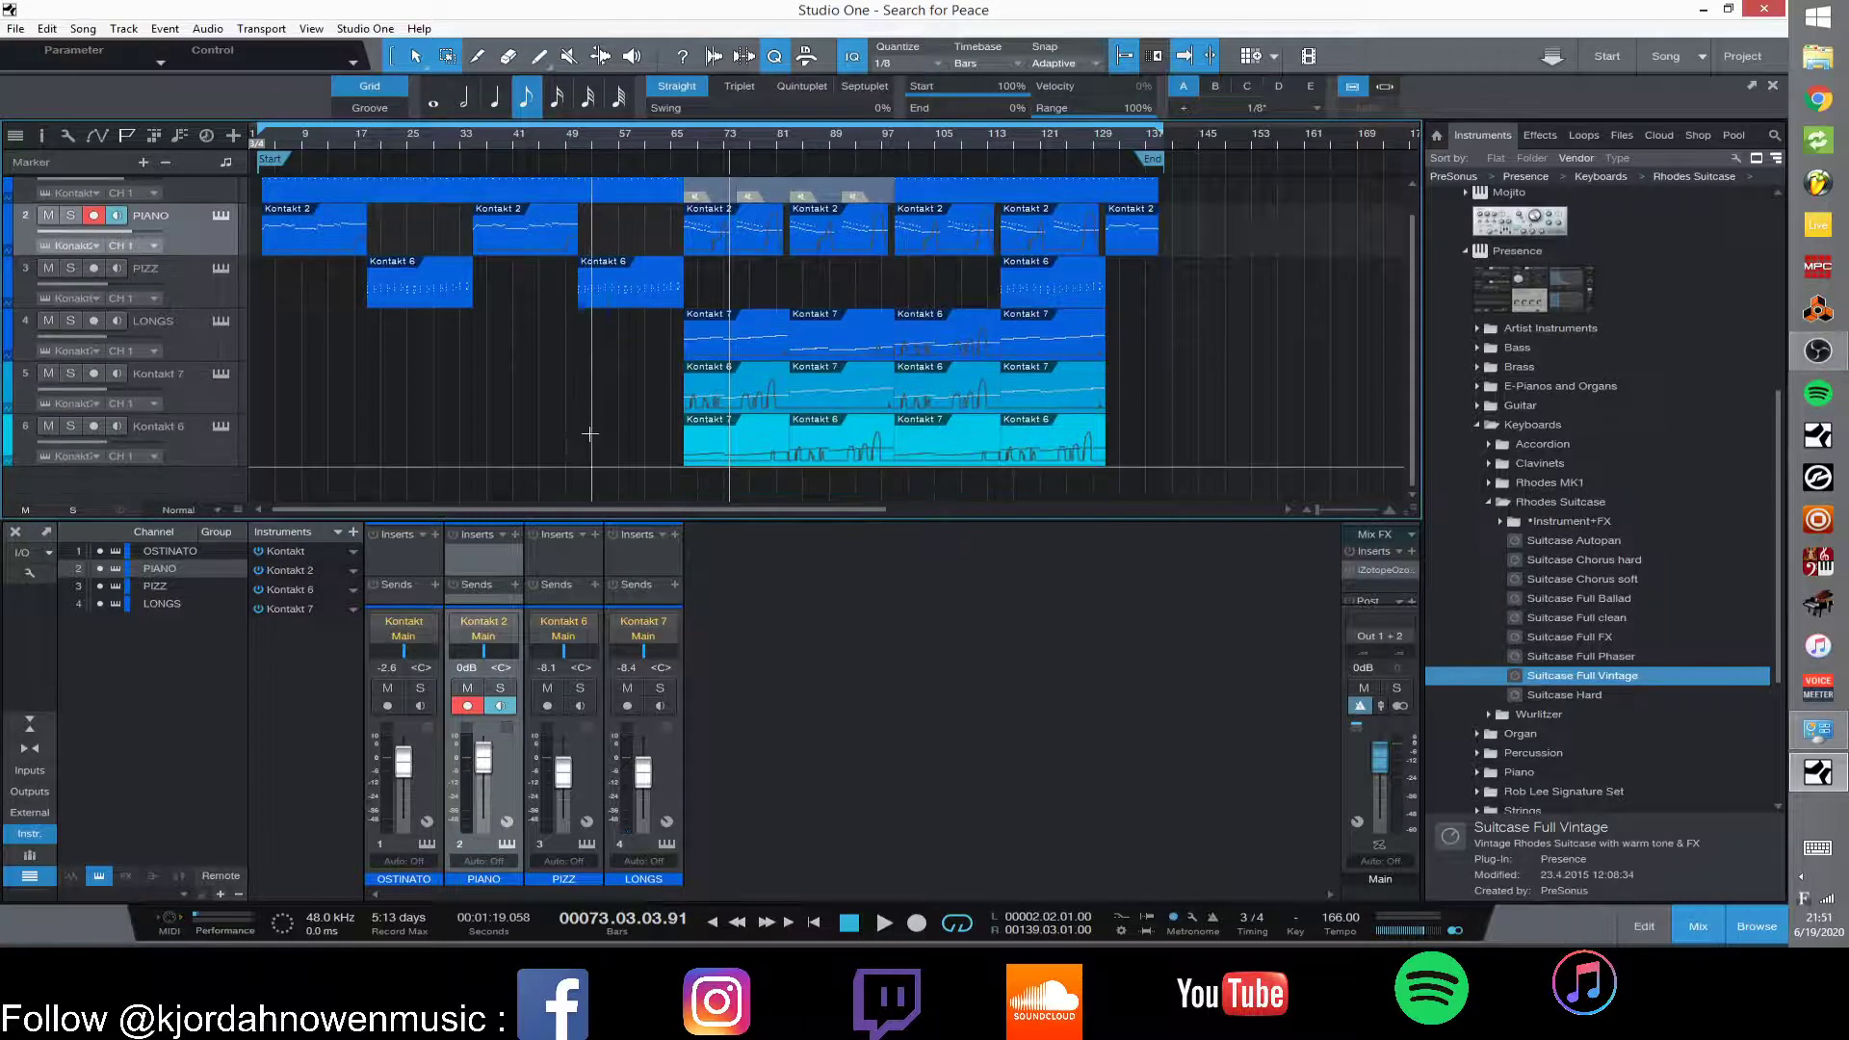
- Play the LONGS, Kontakt 7 and Kontakt 6 tracks soloed from bar 67 to about bar 83, and clear their solos
{"action": "left_click", "coordinate": [693, 147]}
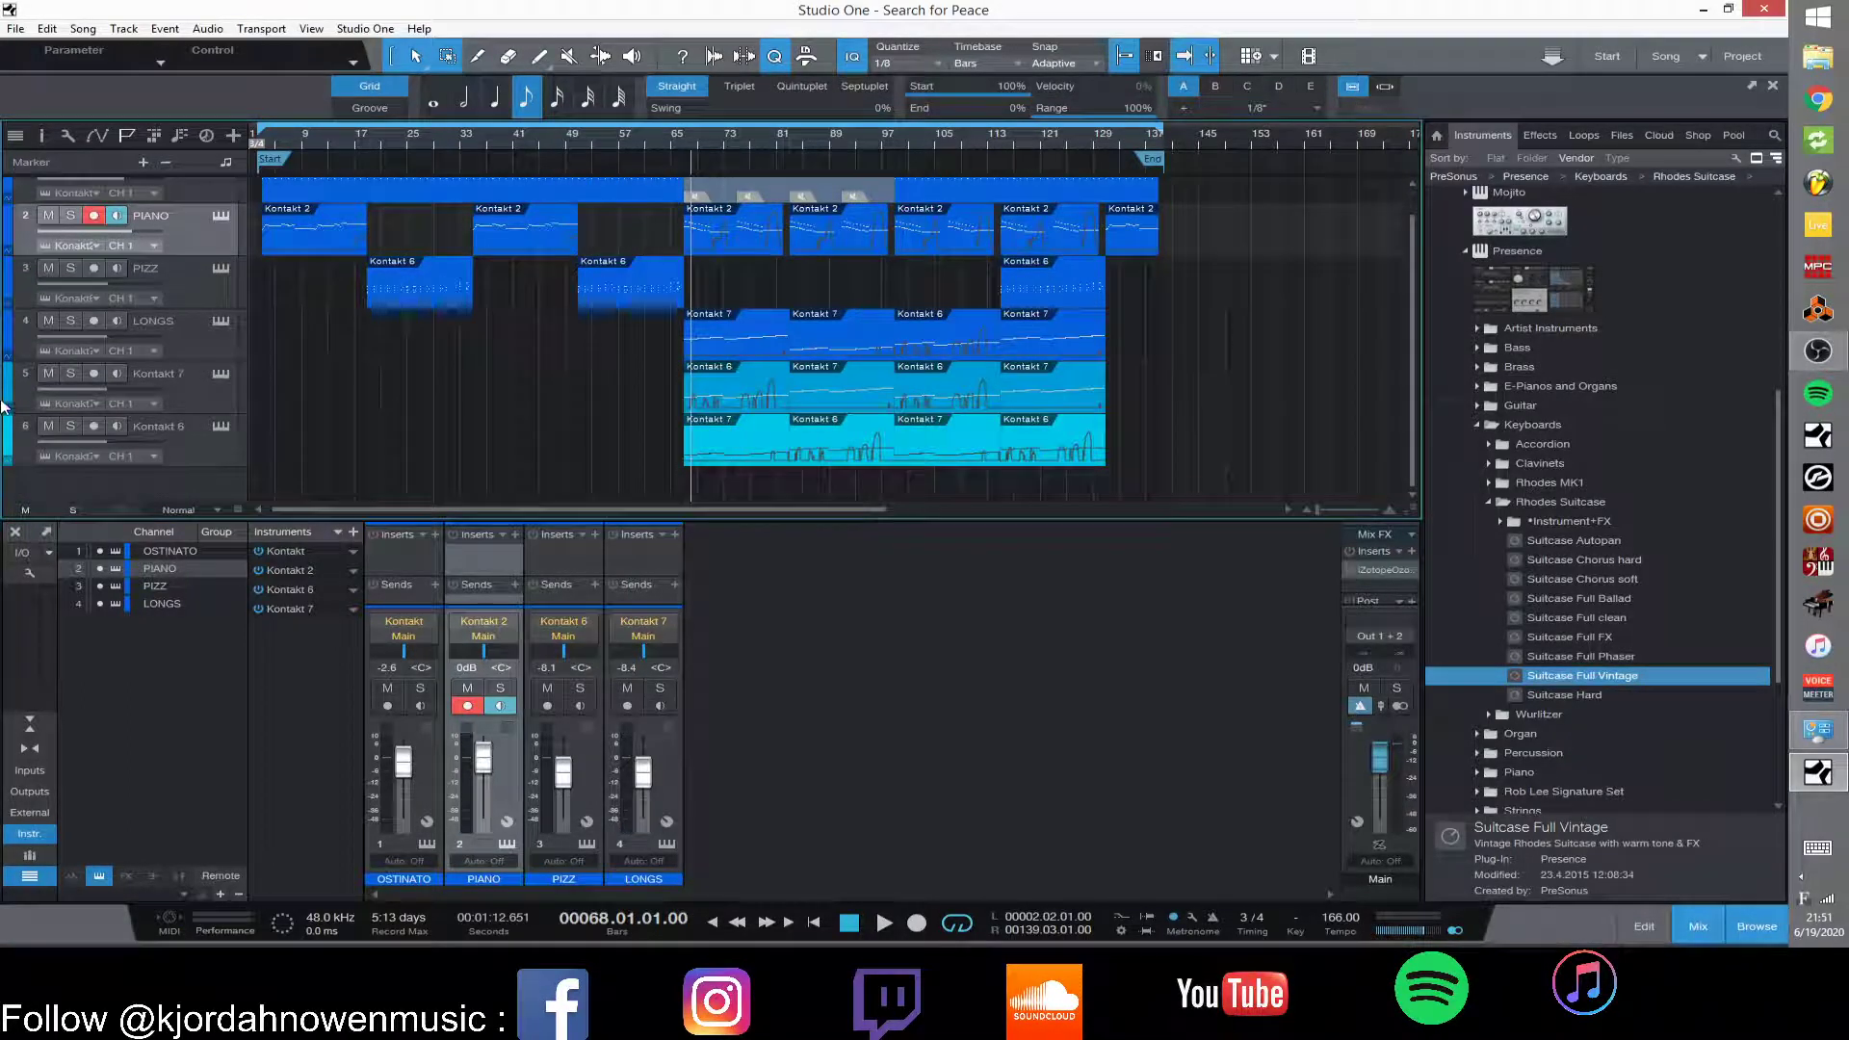
{"action": "left_click", "coordinate": [71, 322]}
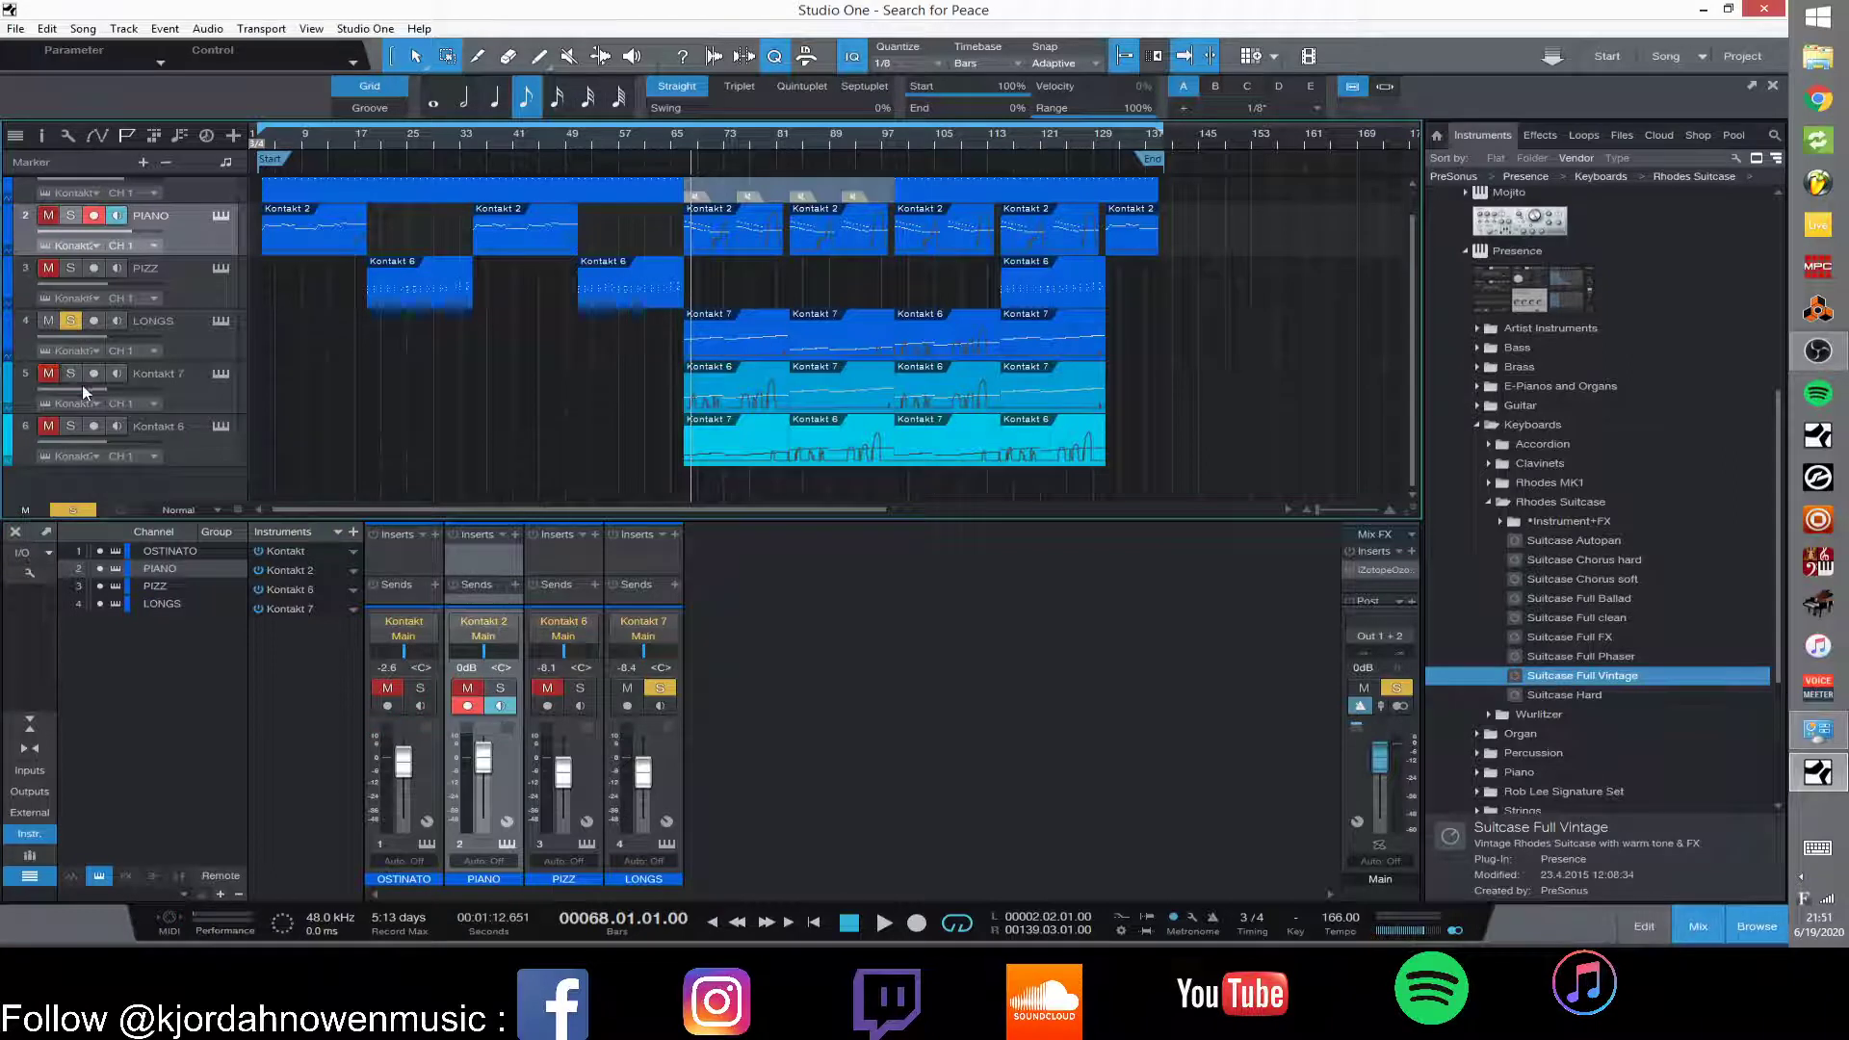
{"action": "left_click", "coordinate": [68, 427]}
{"action": "left_click", "coordinate": [686, 145]}
{"action": "key", "text": "space"}
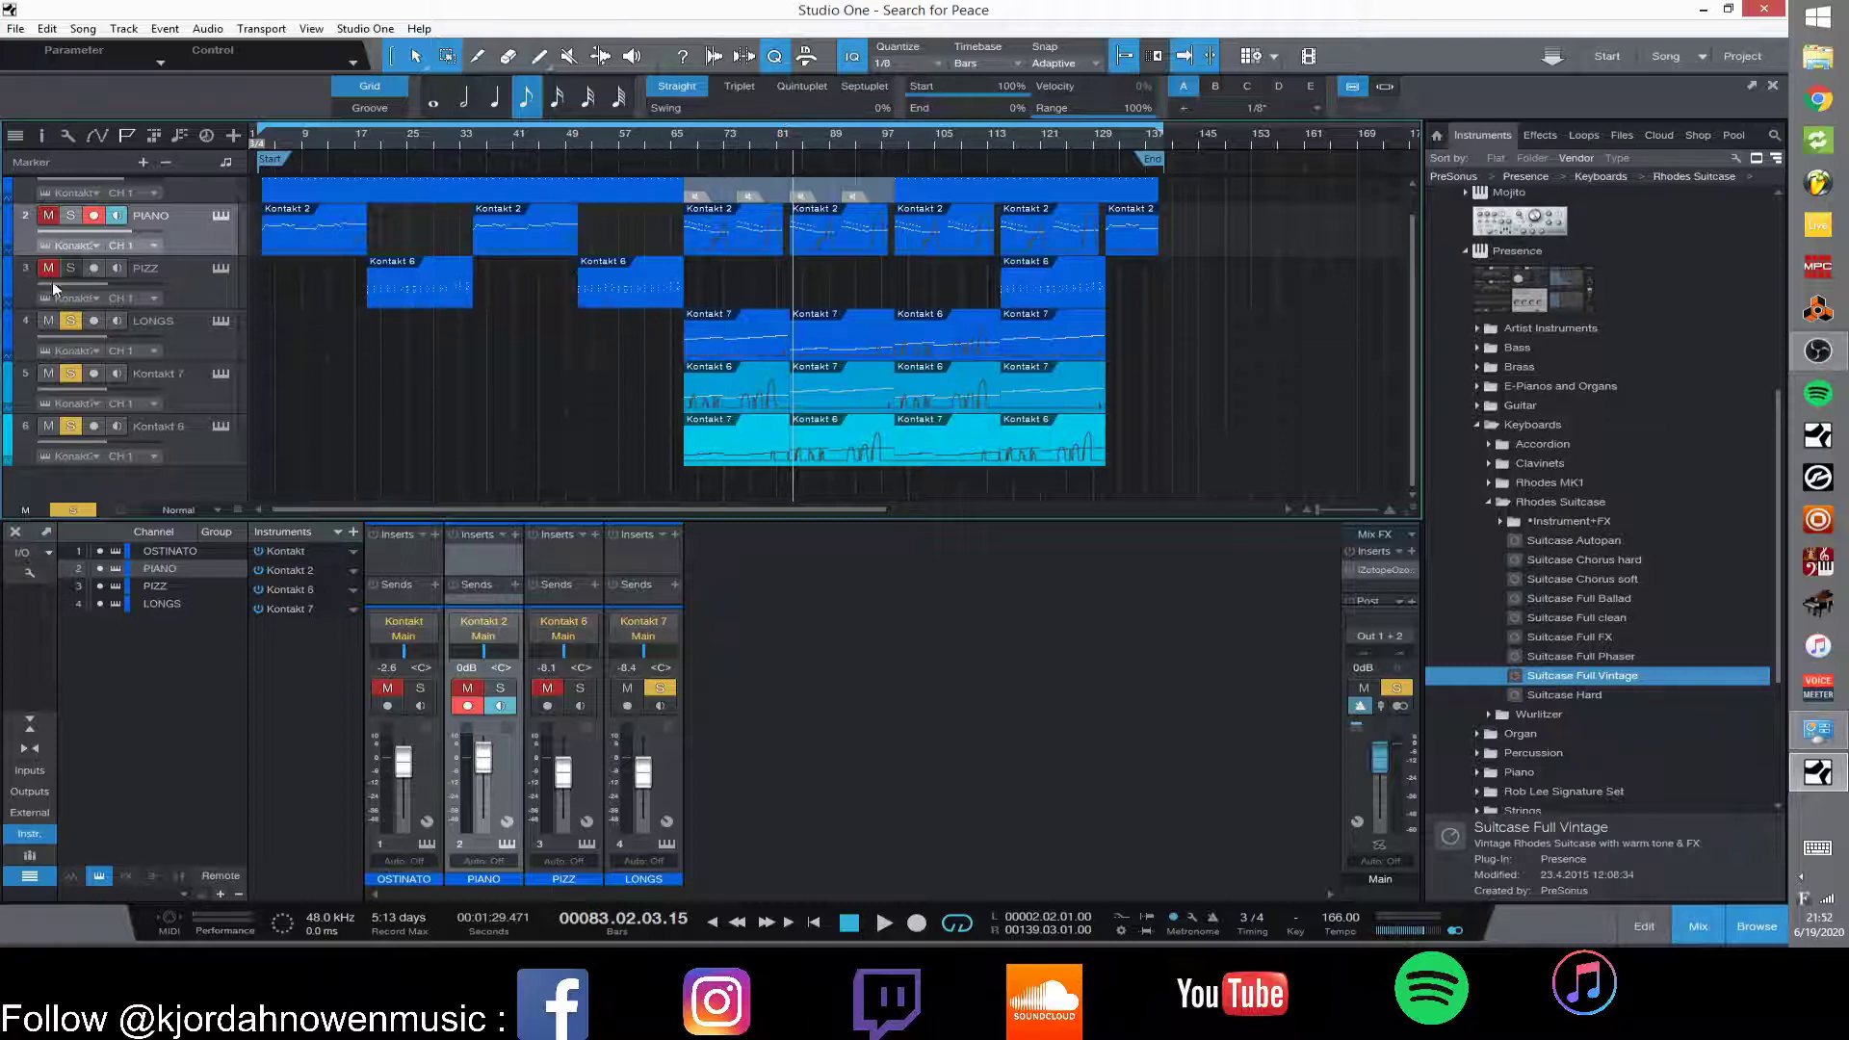
{"action": "left_click", "coordinate": [75, 320]}
{"action": "left_click", "coordinate": [71, 374]}
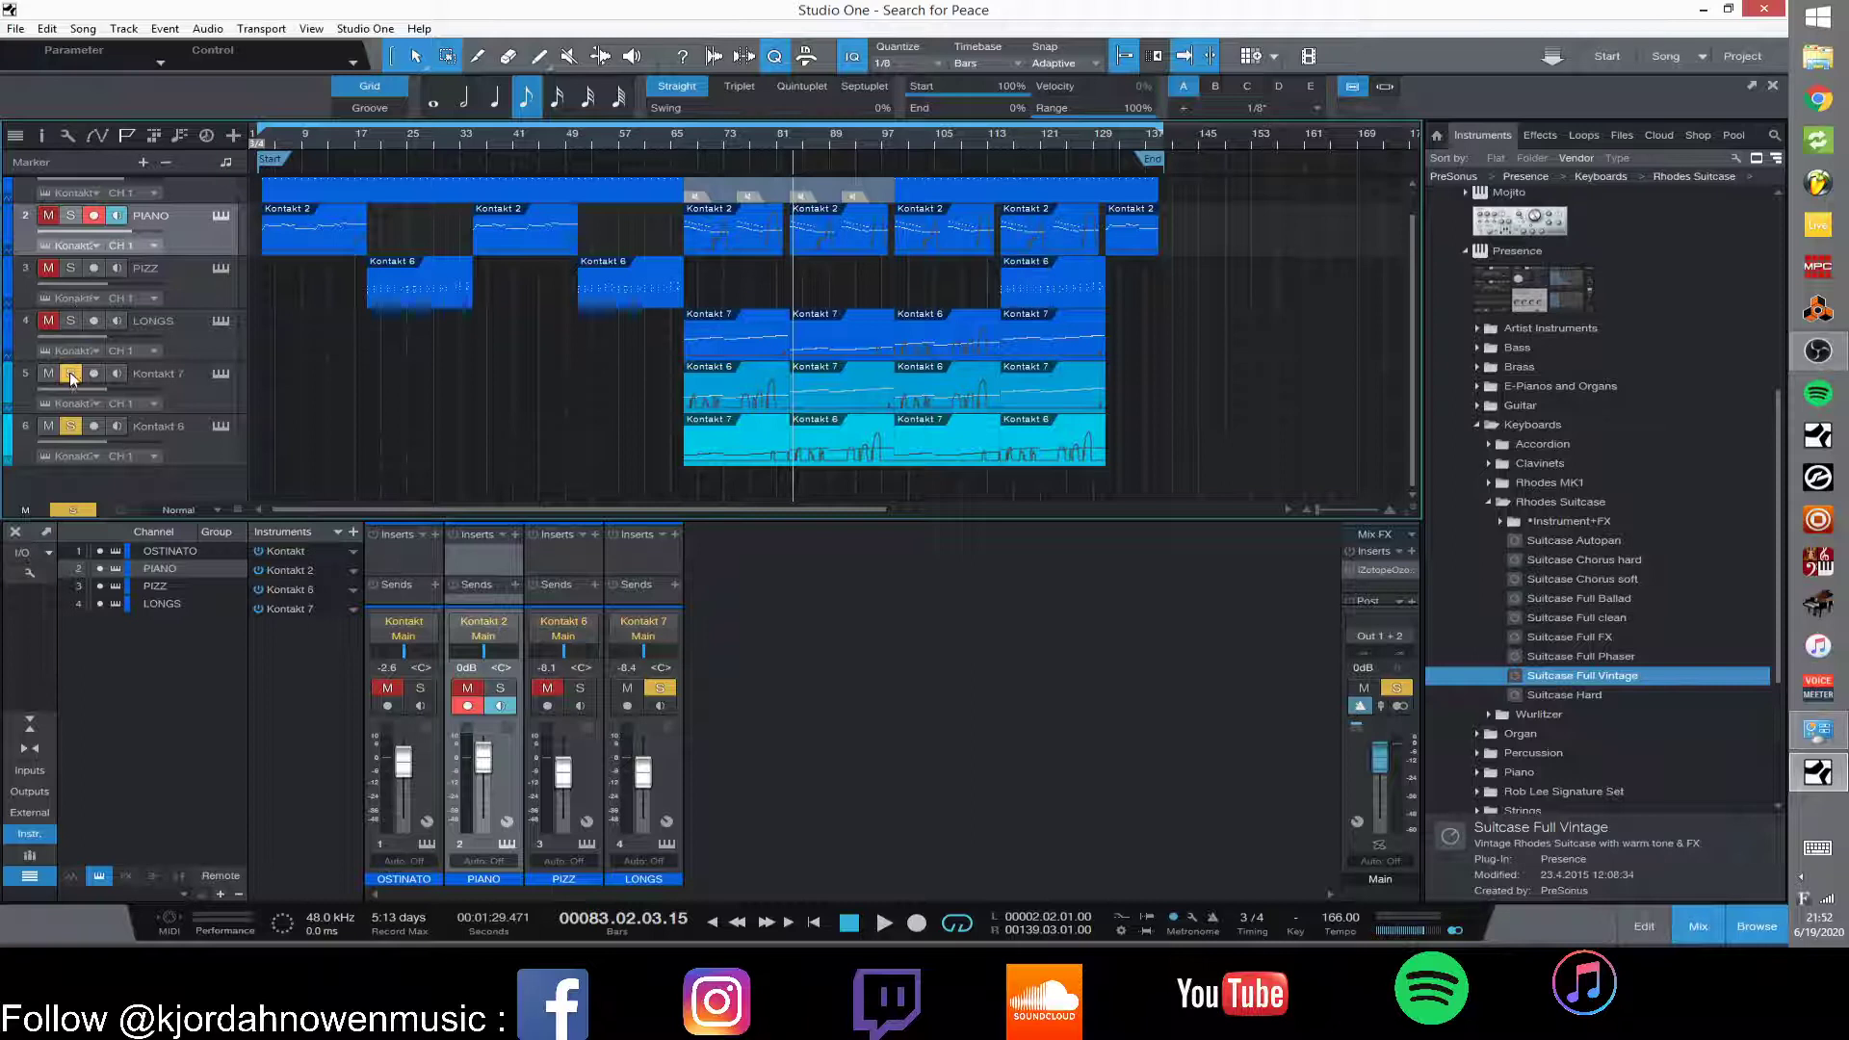
{"action": "left_click", "coordinate": [70, 427]}
- Play the PIANO track soloed from about bar 67 to bar 81, and clear its solo
{"action": "scroll", "coordinate": [468, 354], "scroll_direction": "up", "scroll_amount": 1}
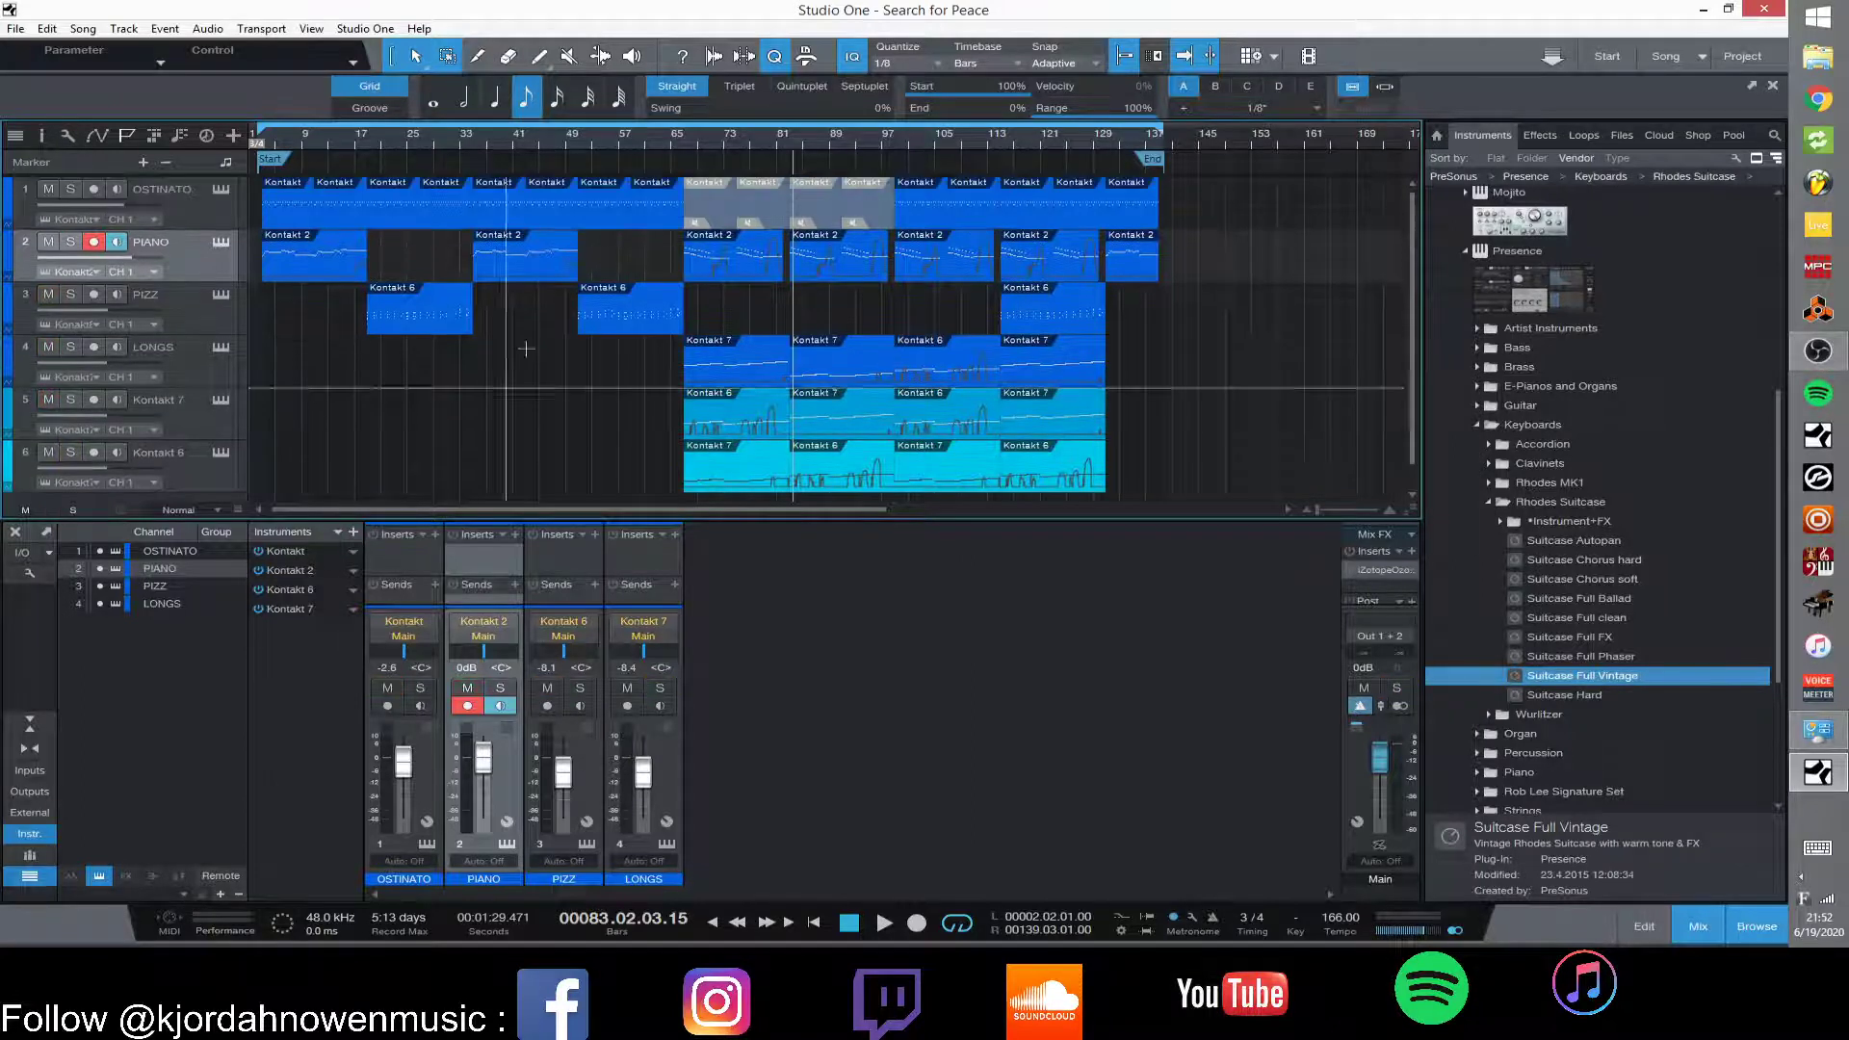
{"action": "left_click", "coordinate": [73, 242]}
{"action": "left_click", "coordinate": [680, 138]}
{"action": "key", "text": "space"}
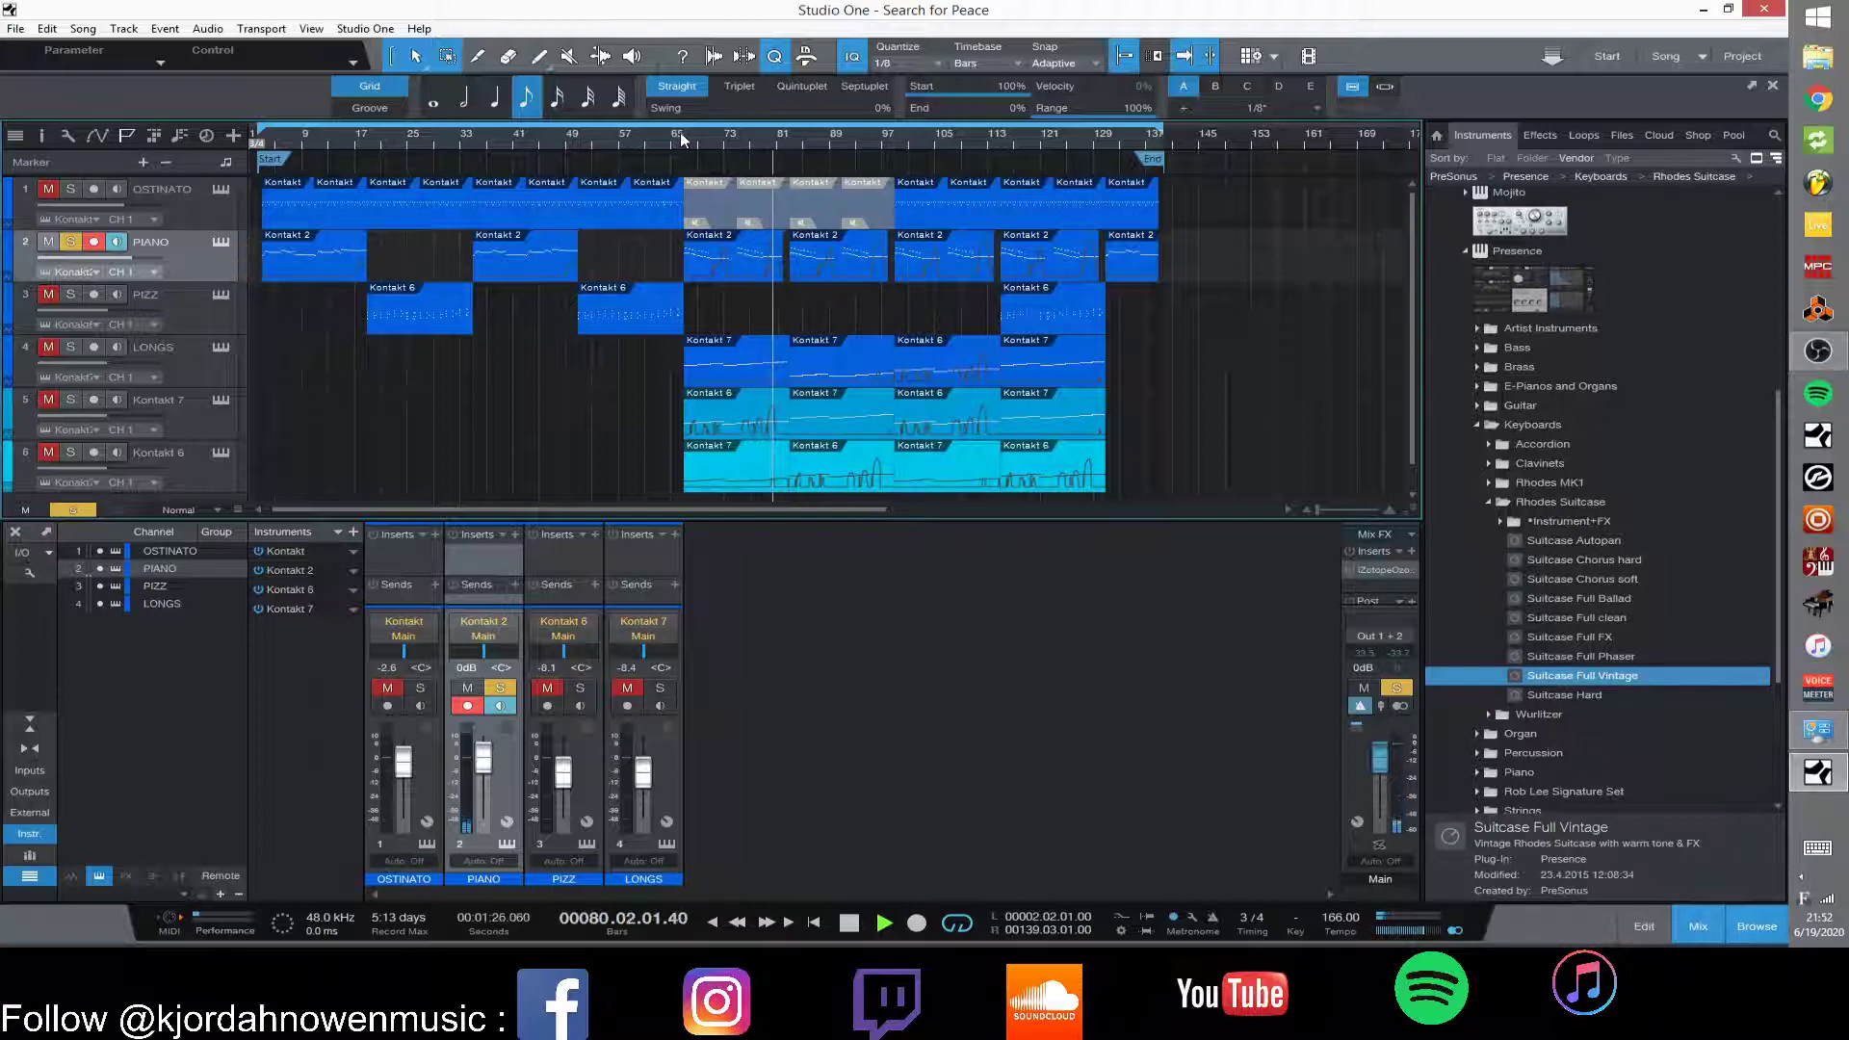
{"action": "key", "text": "space"}
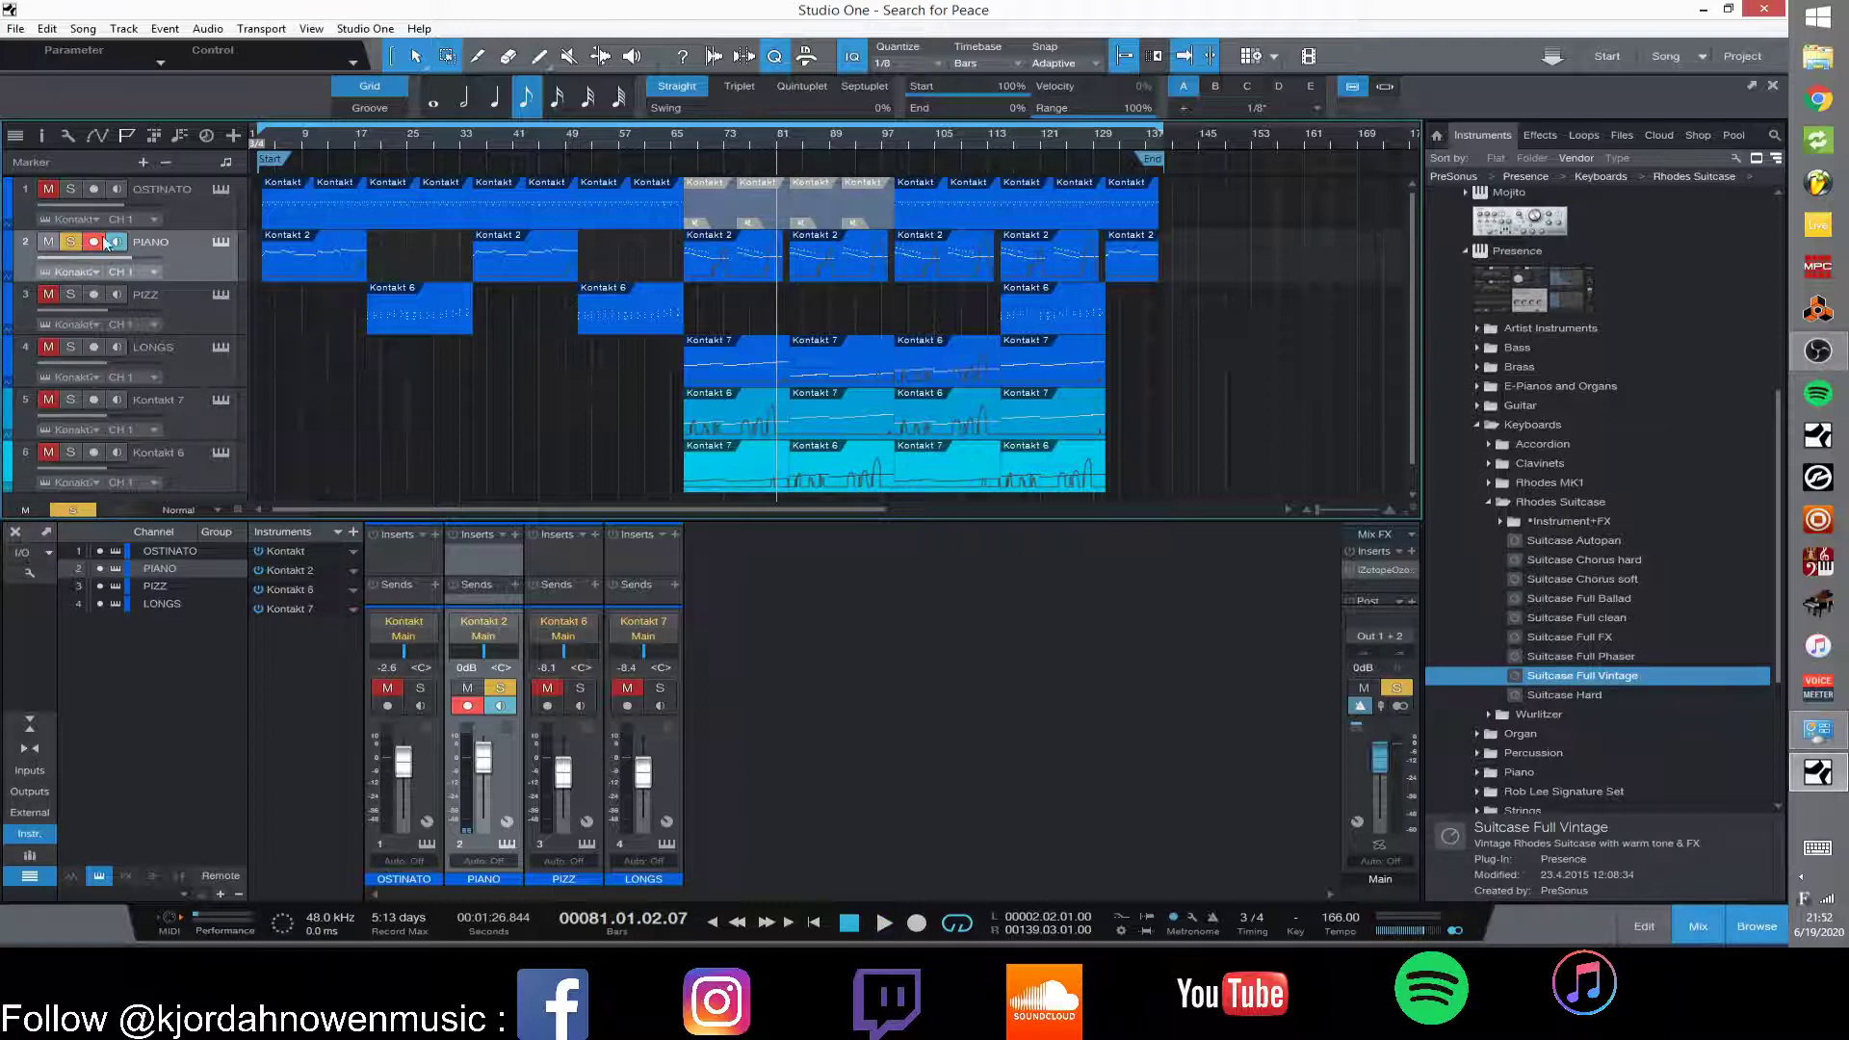
{"action": "left_click", "coordinate": [71, 242]}
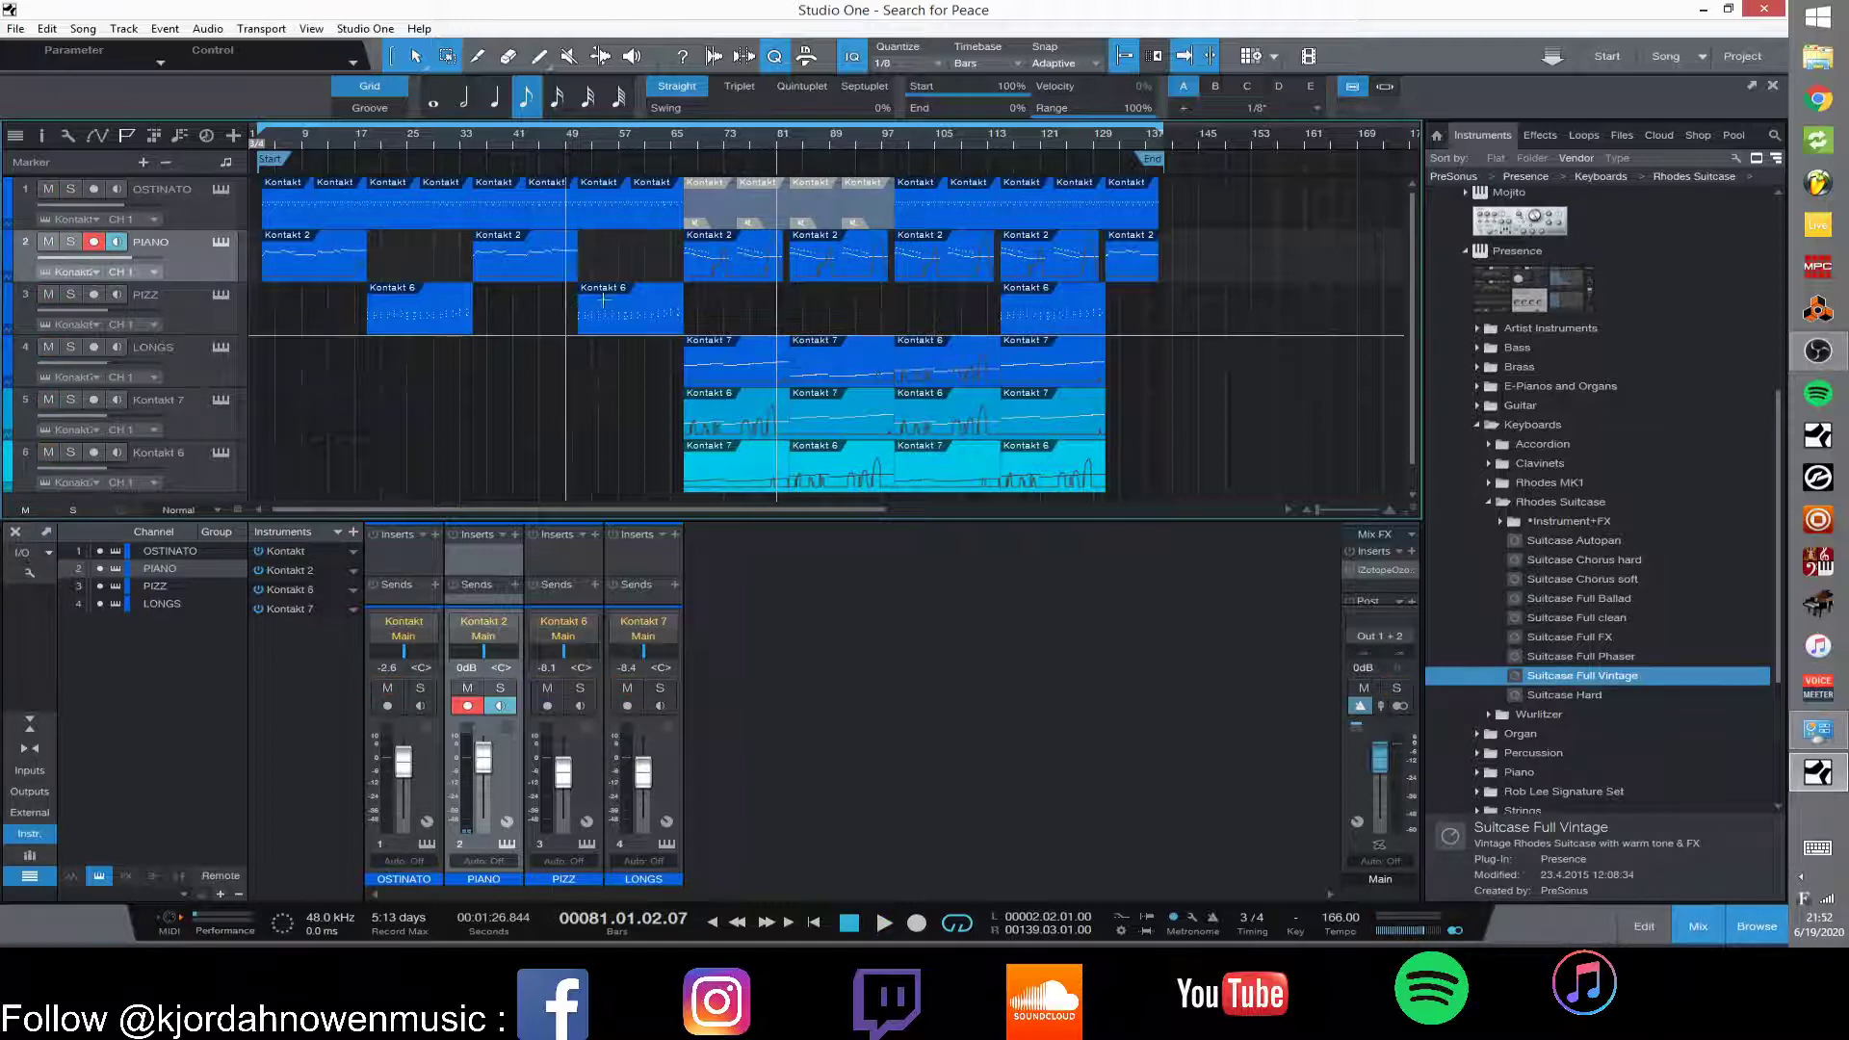
- Play the full arrangement from about bar 99, where the OSTINATO returns, and stop near bar 104
{"action": "left_click", "coordinate": [905, 144]}
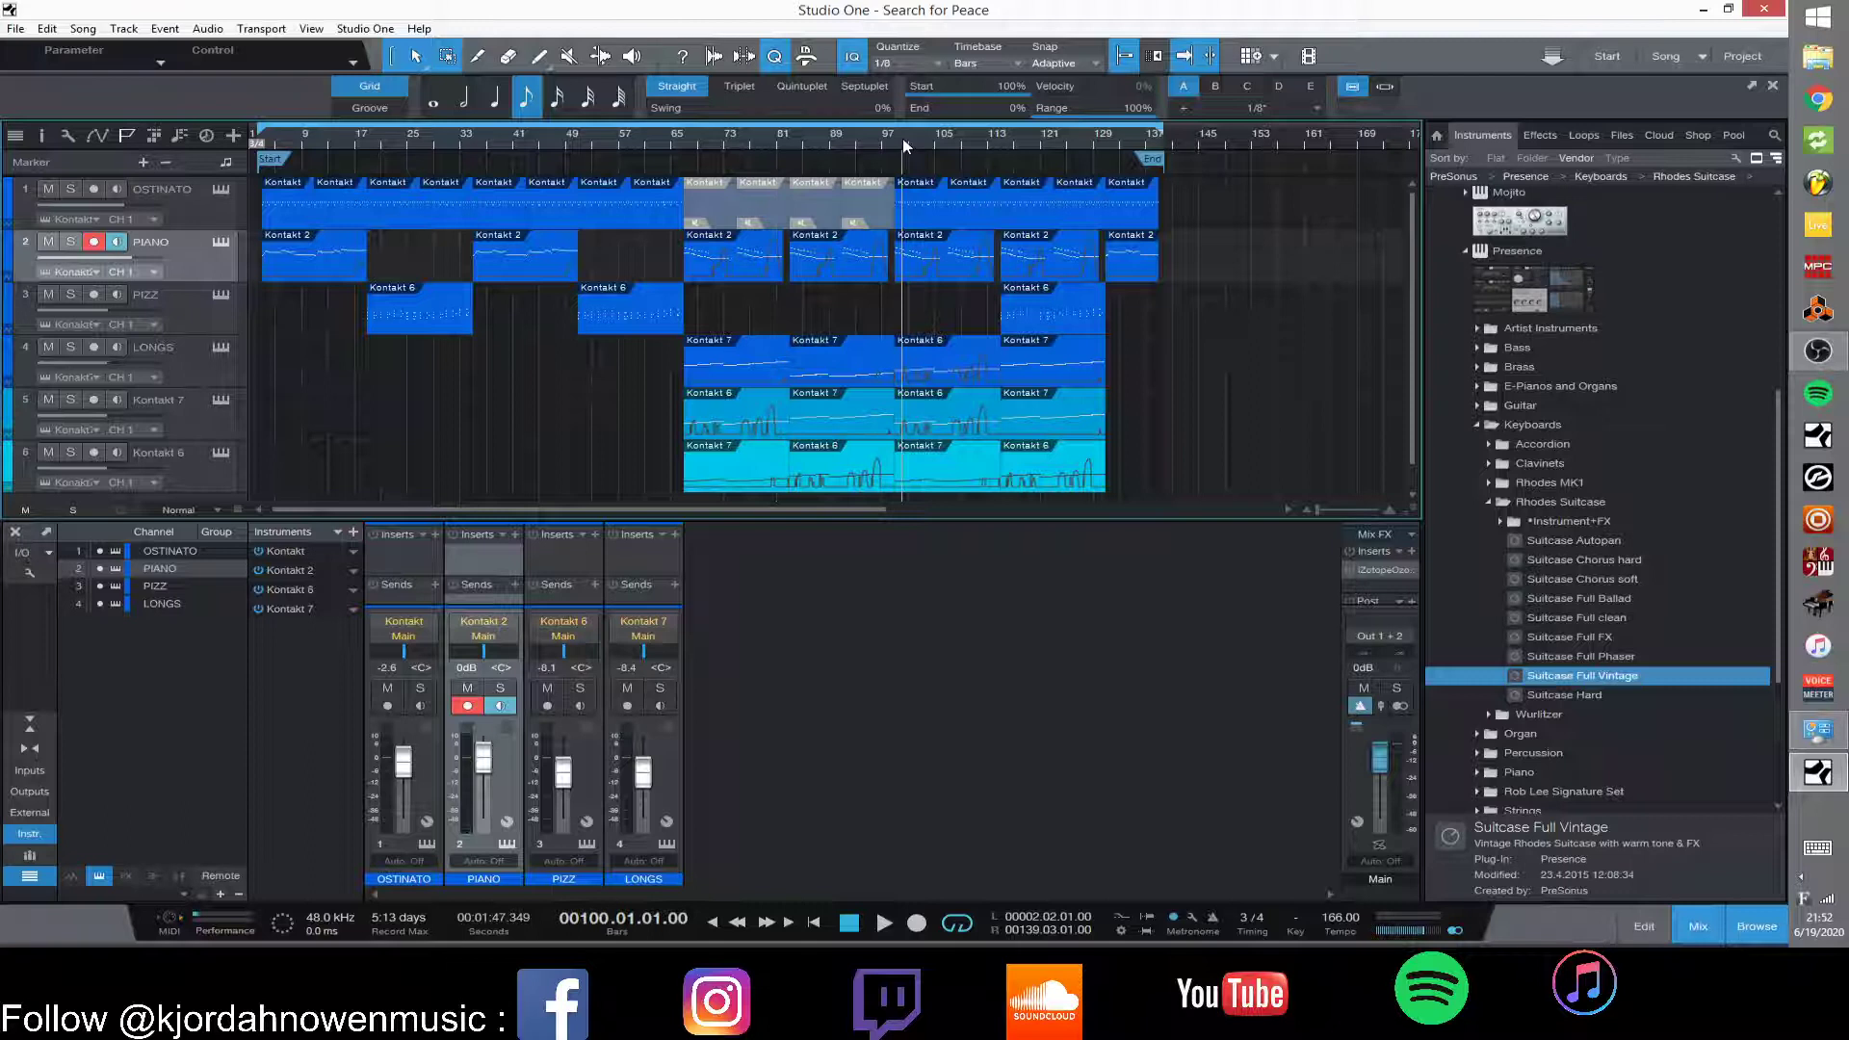
{"action": "left_click", "coordinate": [899, 143]}
{"action": "key", "text": "space"}
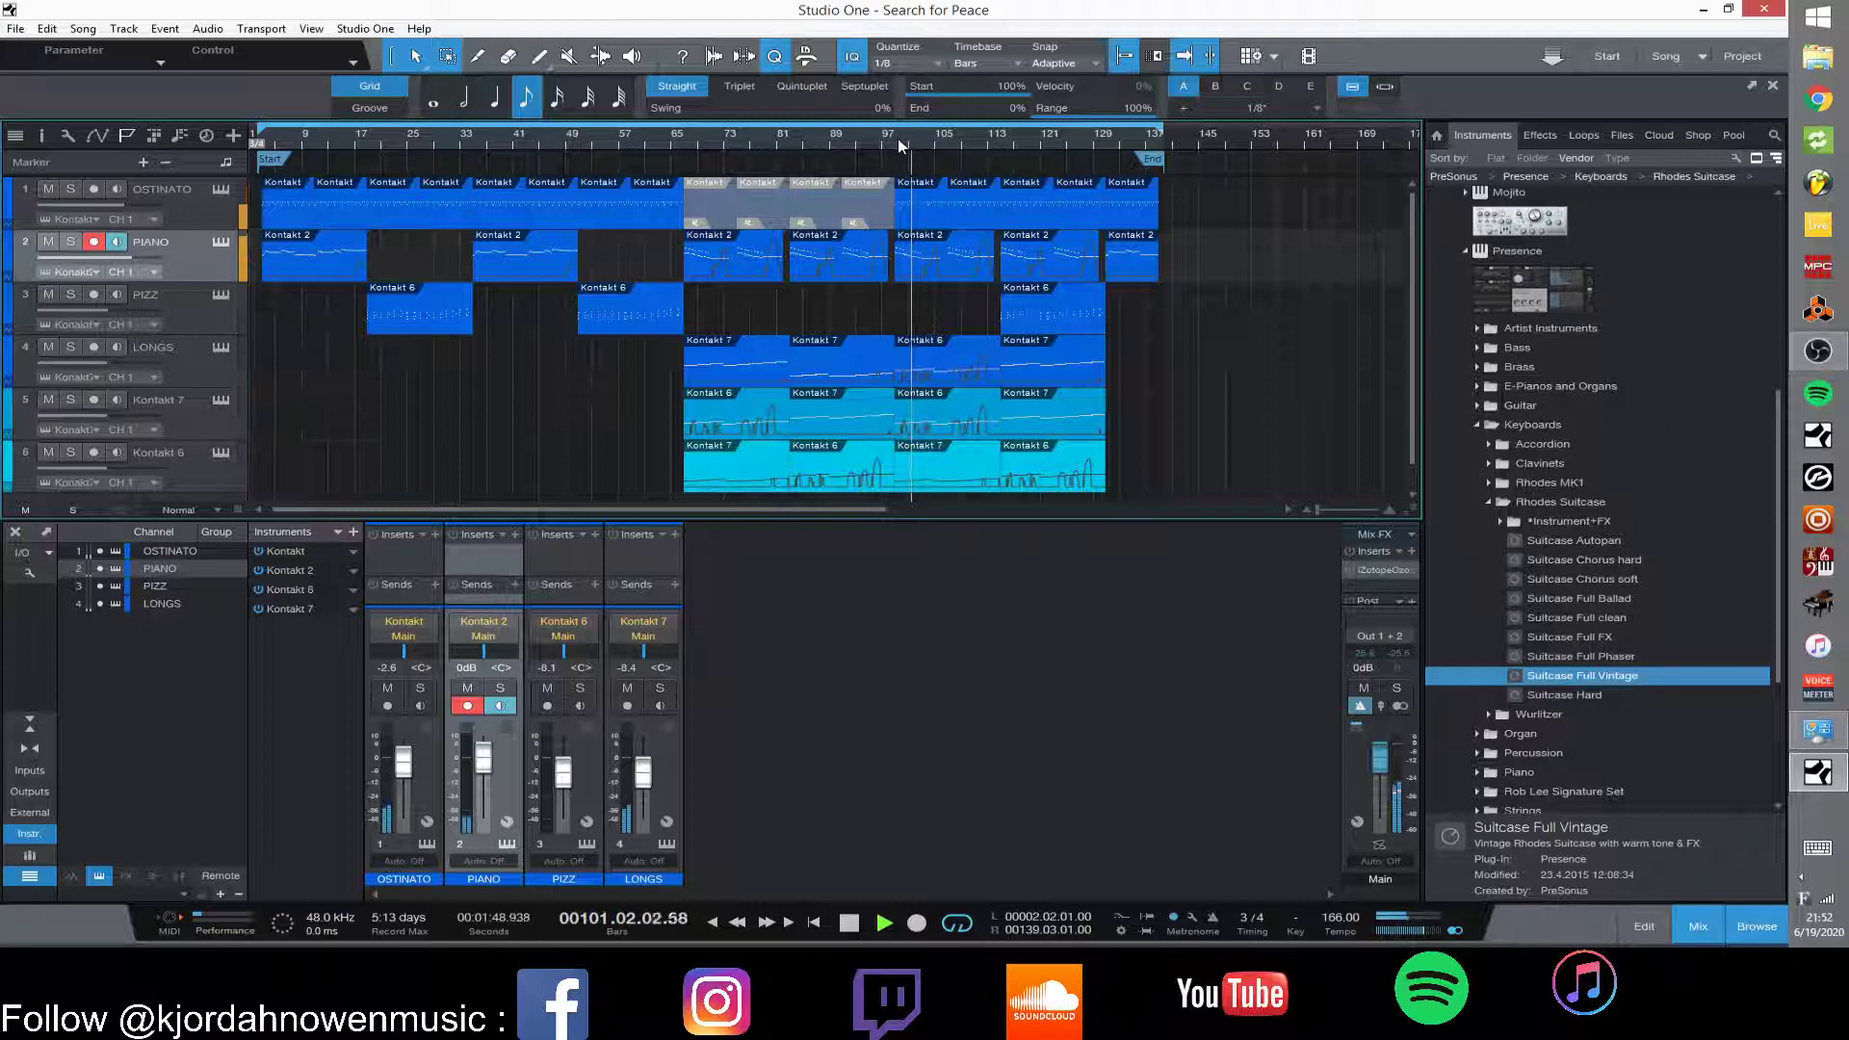
{"action": "scroll", "coordinate": [1242, 335], "scroll_direction": "down", "scroll_amount": 1}
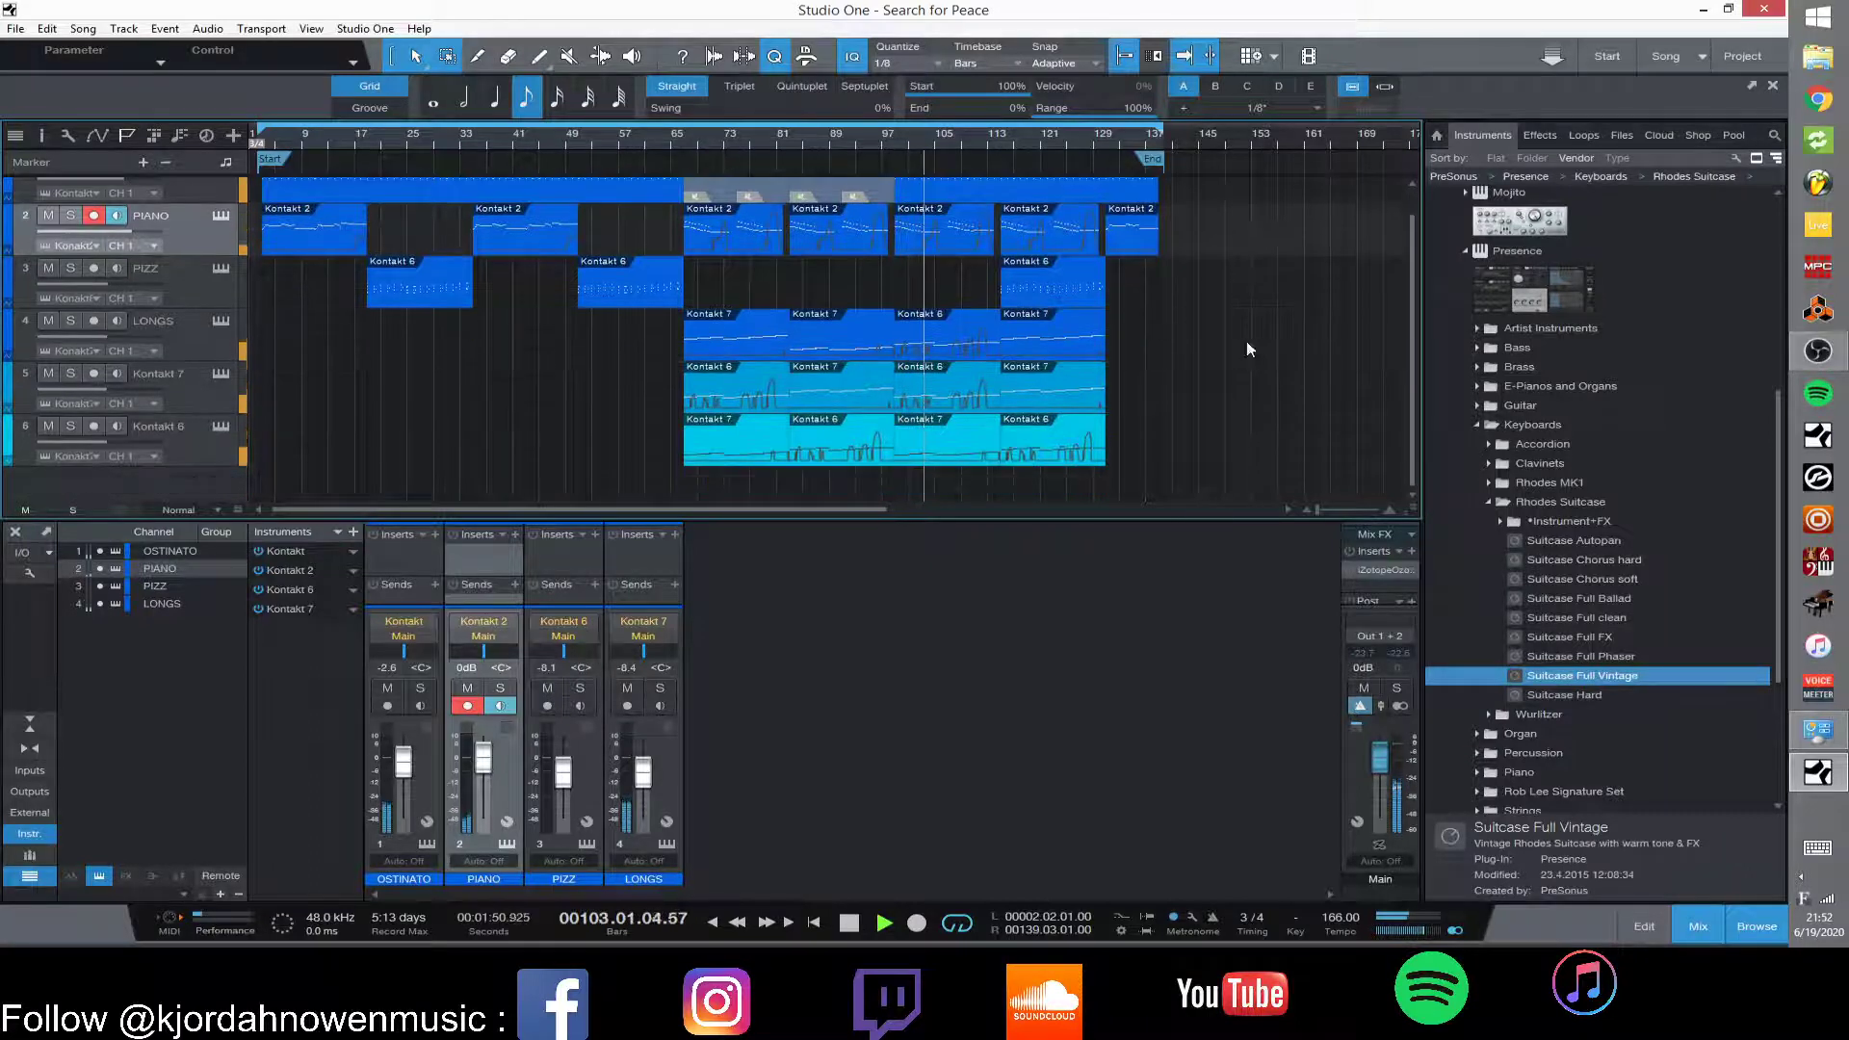
{"action": "scroll", "coordinate": [1242, 335], "scroll_direction": "up", "scroll_amount": 1}
{"action": "key", "text": "space"}
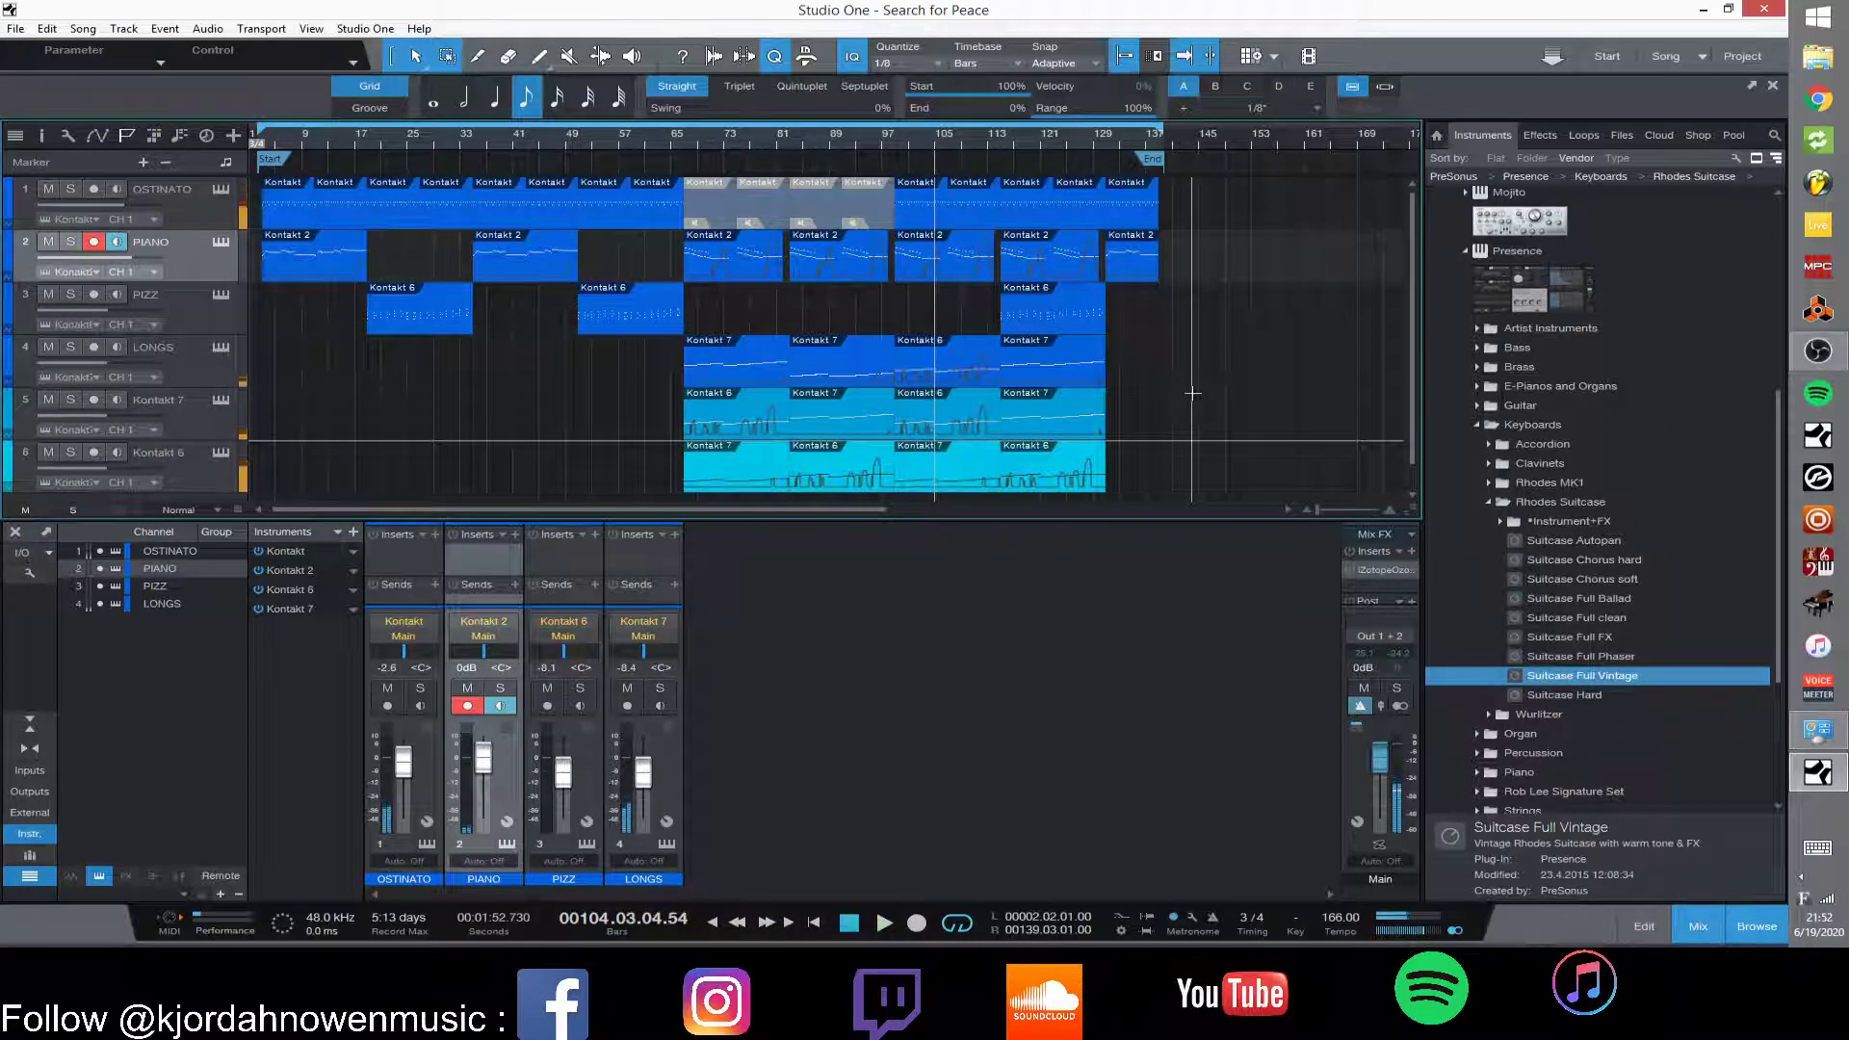
- Play the passage again from bar 99 to about bar 117, and return the playhead to bar 115 with the PIZZ track selected
{"action": "left_click", "coordinate": [895, 145]}
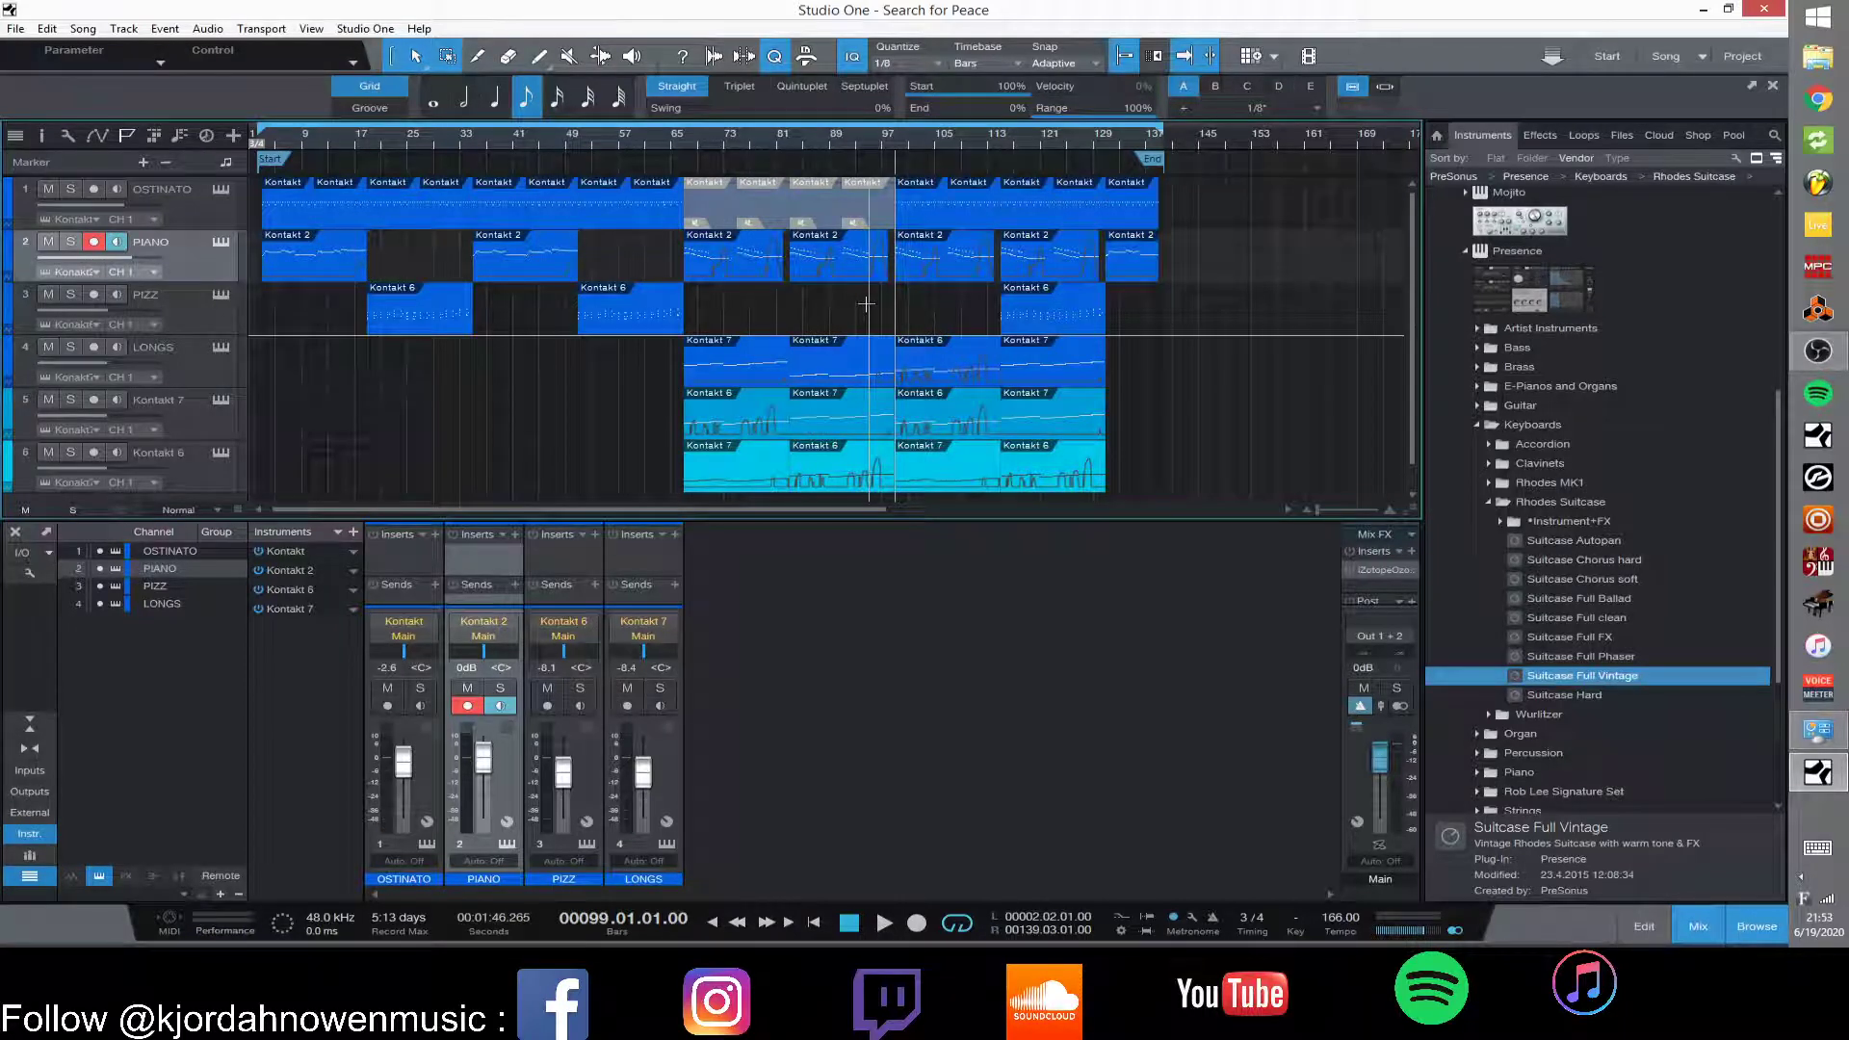
{"action": "key", "text": "space"}
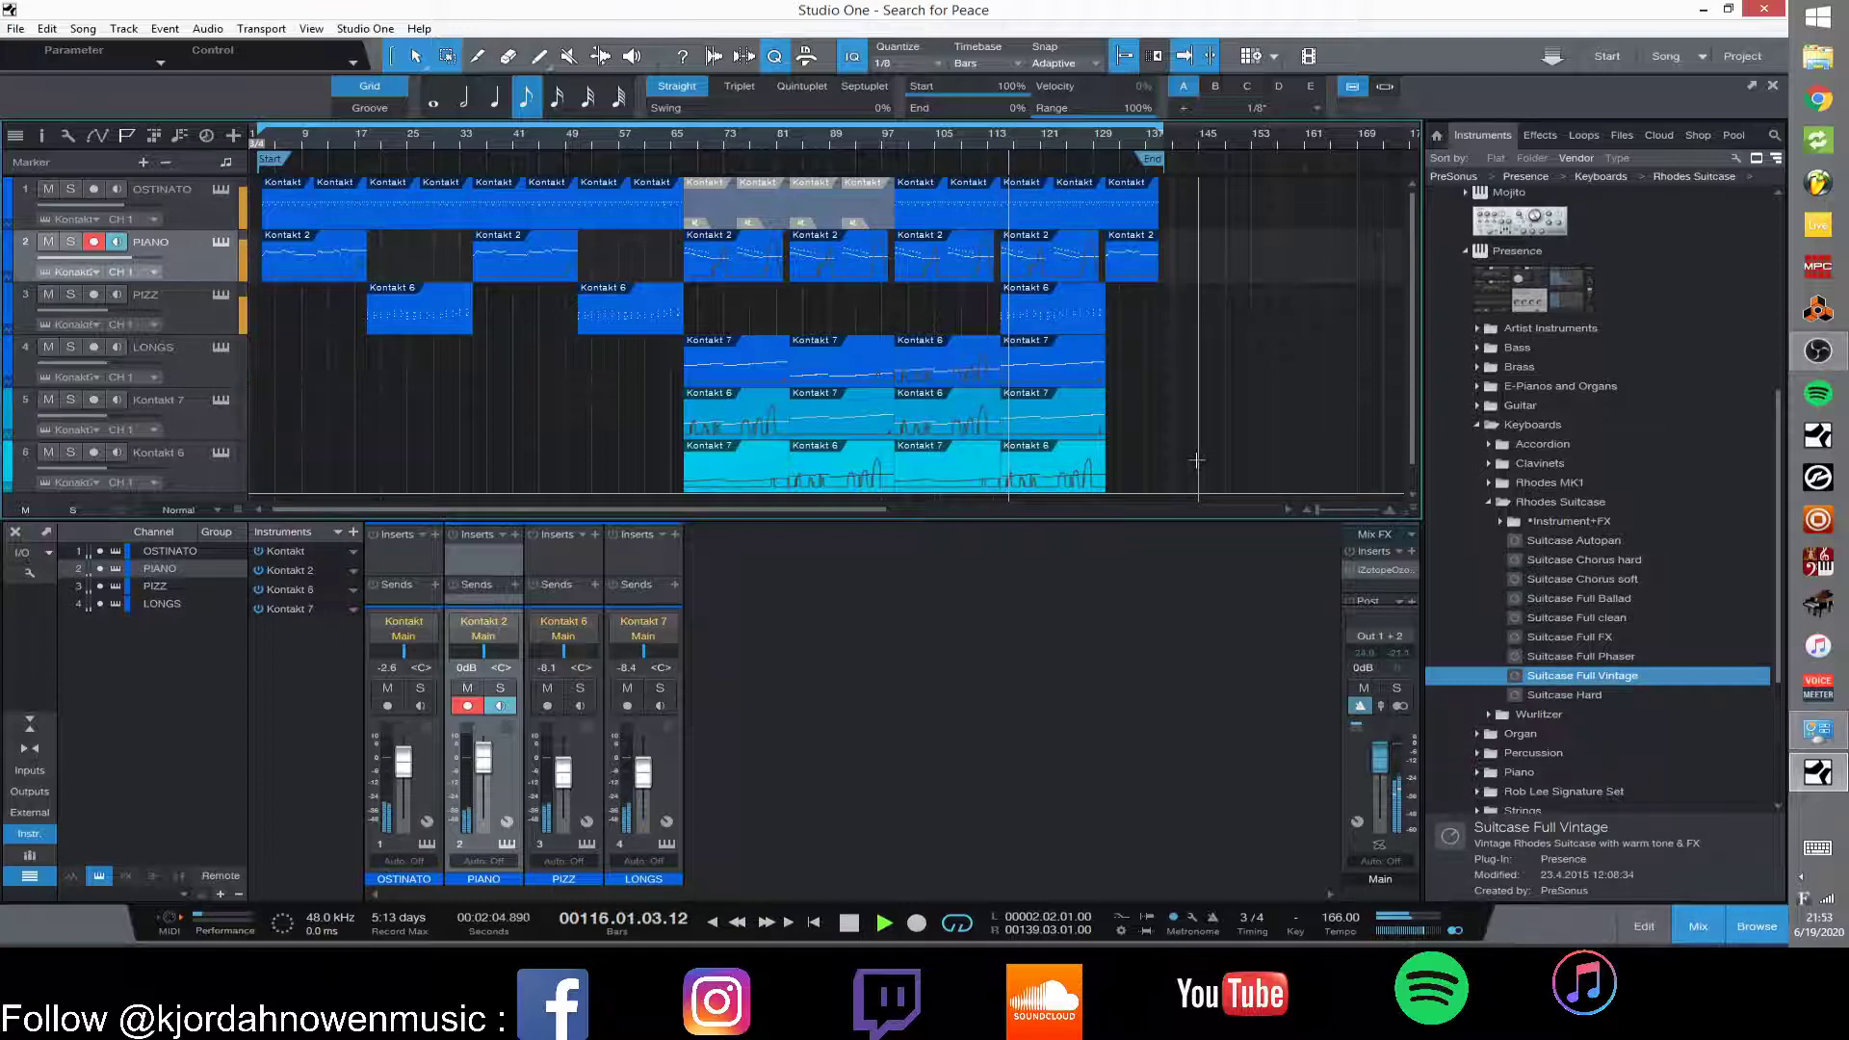
{"action": "key", "text": "space"}
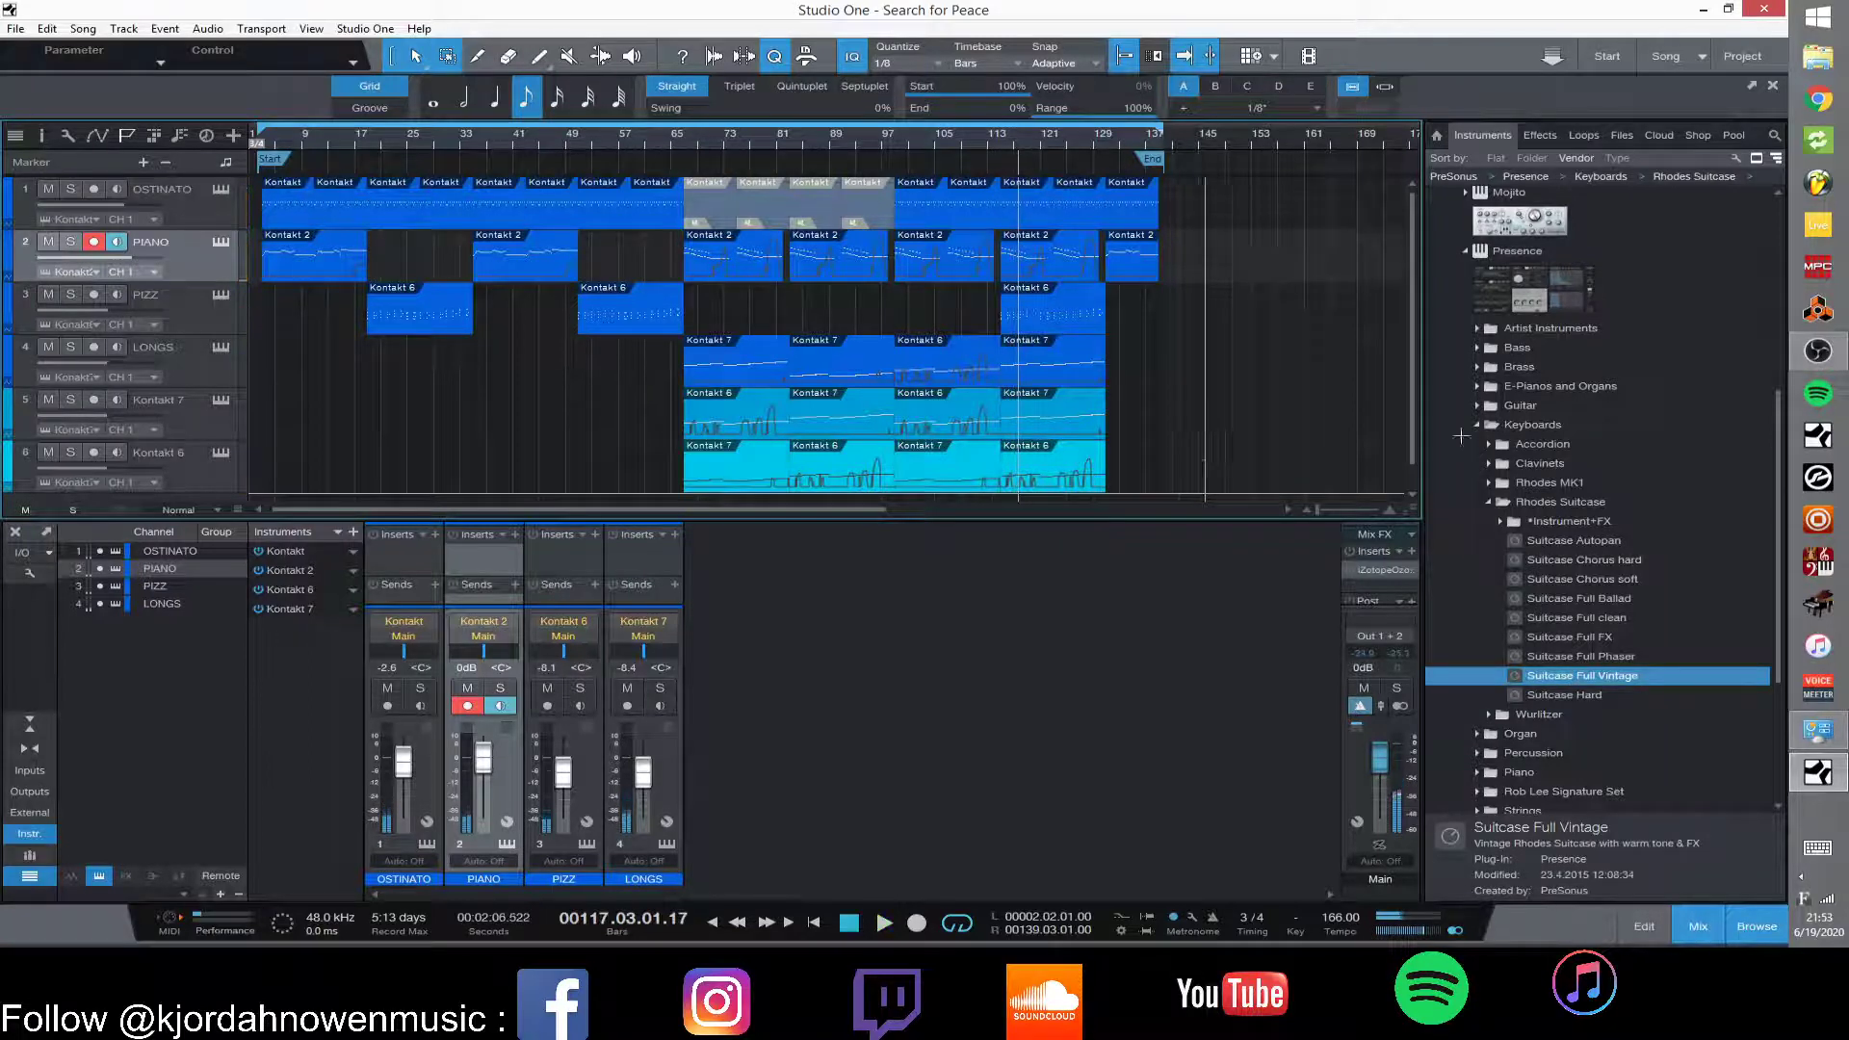
{"action": "left_click", "coordinate": [154, 295]}
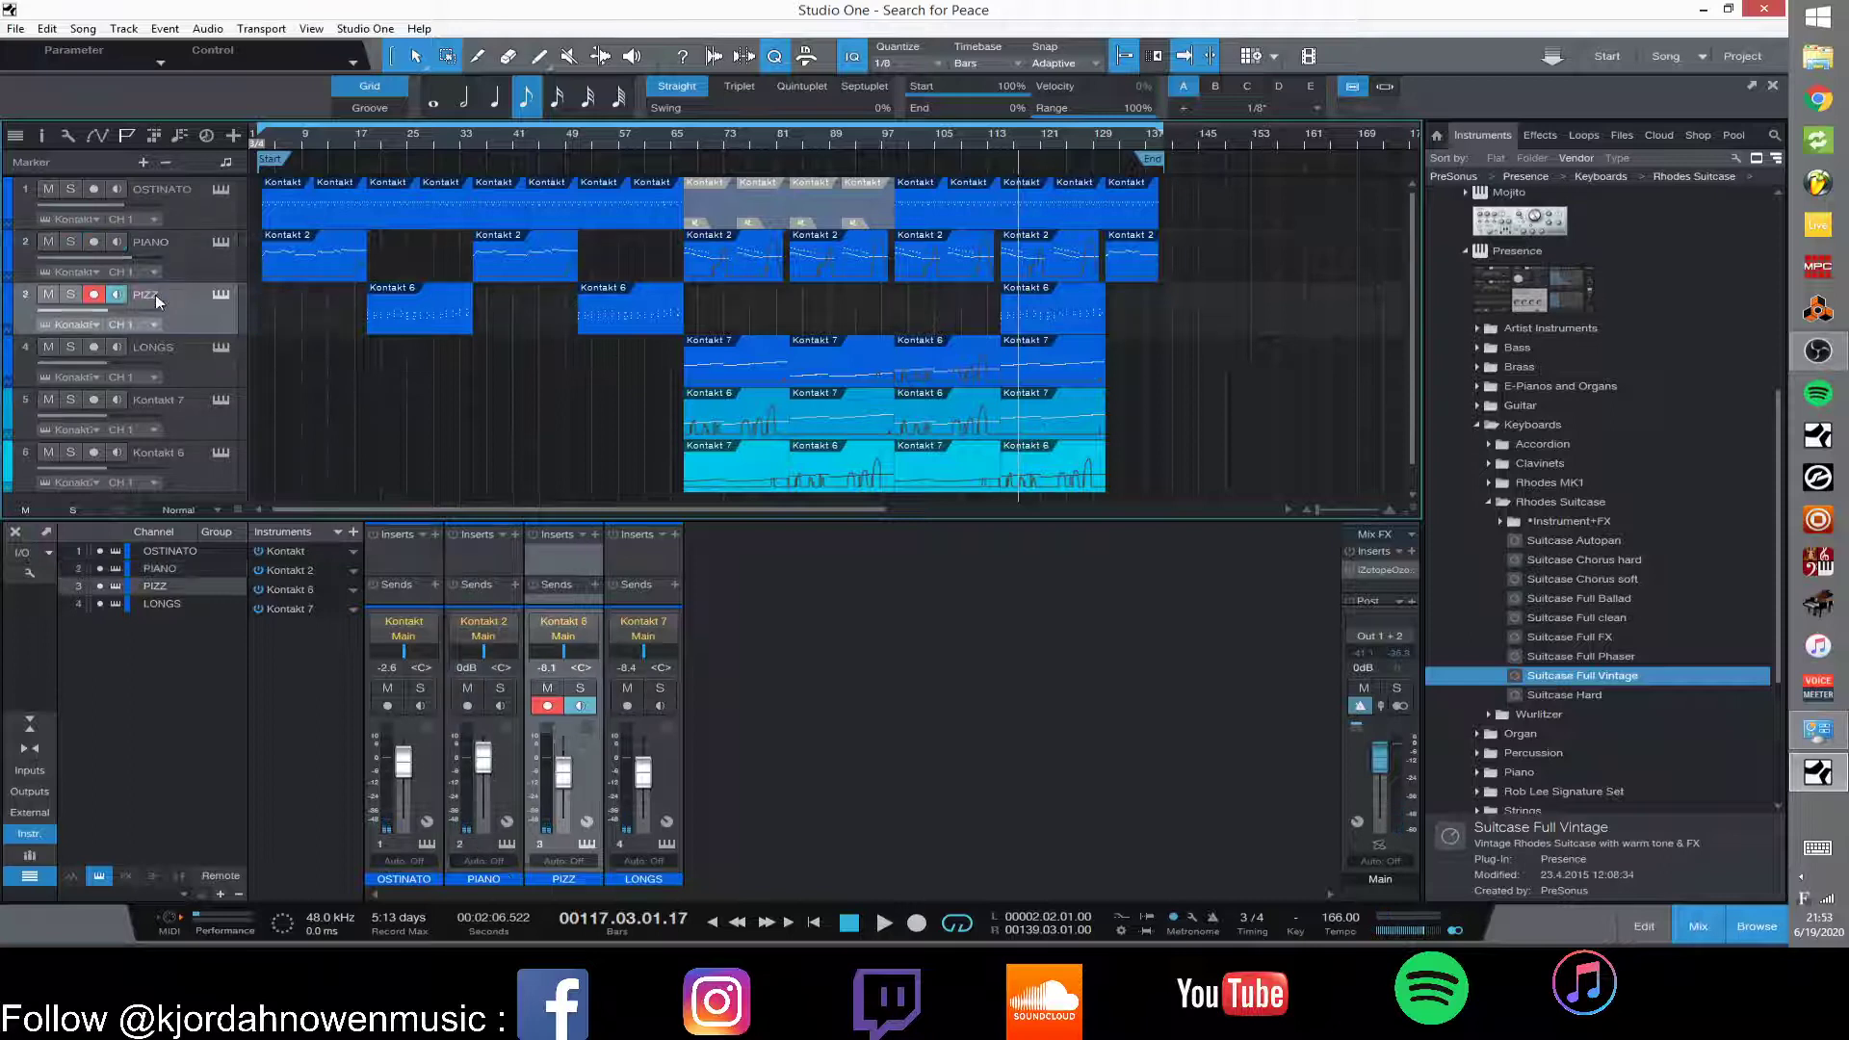
{"action": "left_click", "coordinate": [1002, 146]}
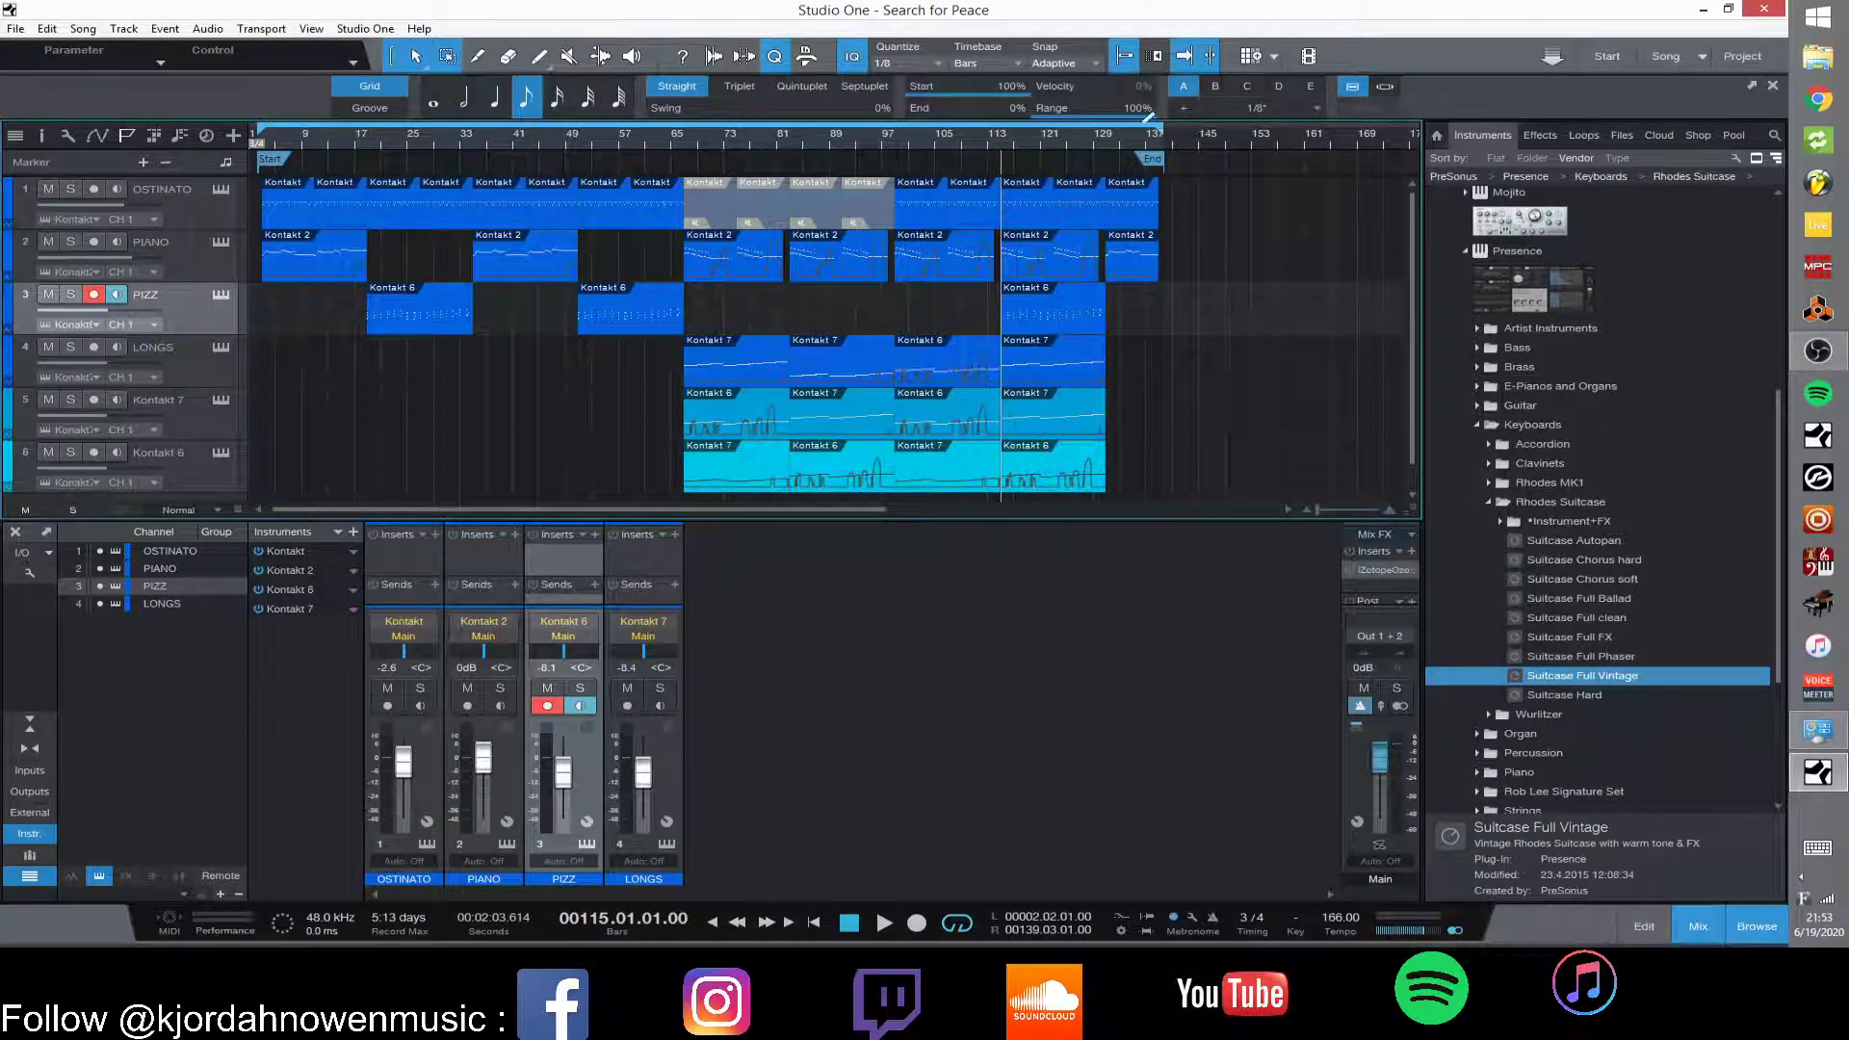
- Turn off looping and play the ending from about bar 131 until about bar 141
{"action": "left_click", "coordinate": [955, 923]}
{"action": "left_click", "coordinate": [1113, 140]}
{"action": "key", "text": "space"}
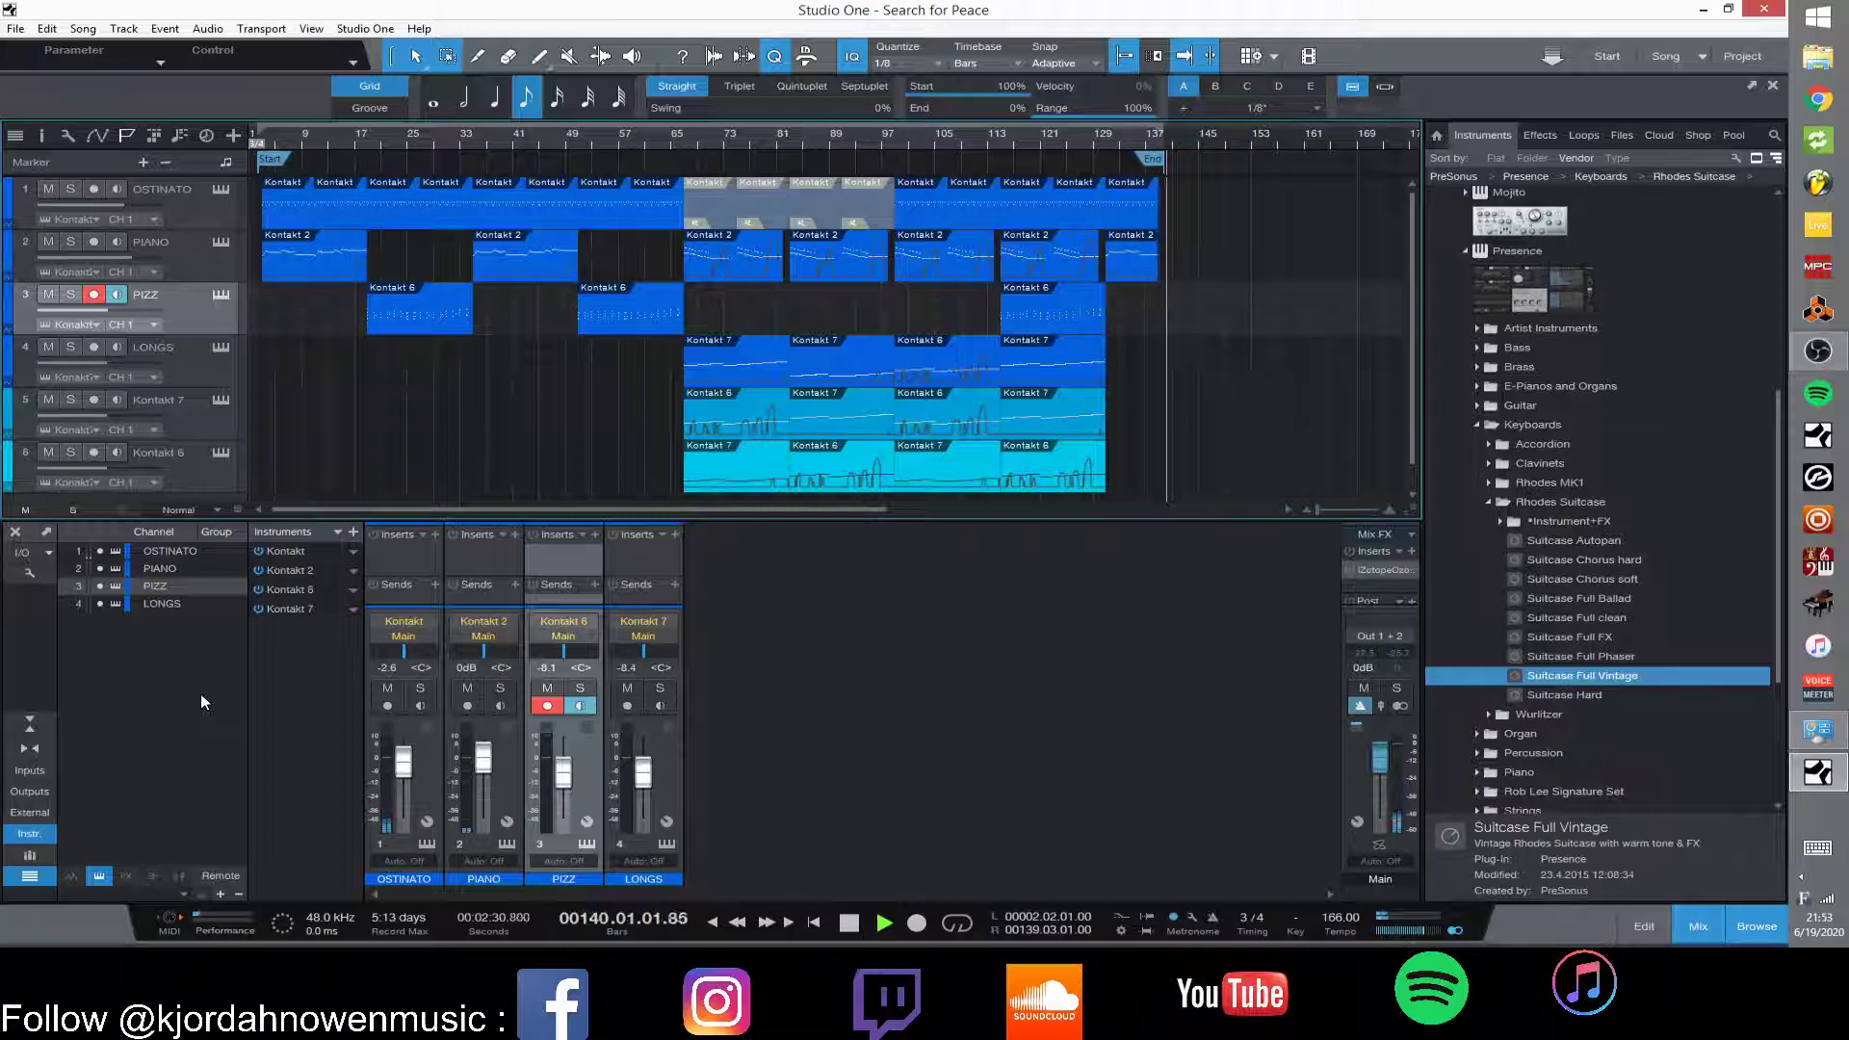
{"action": "key", "text": "space"}
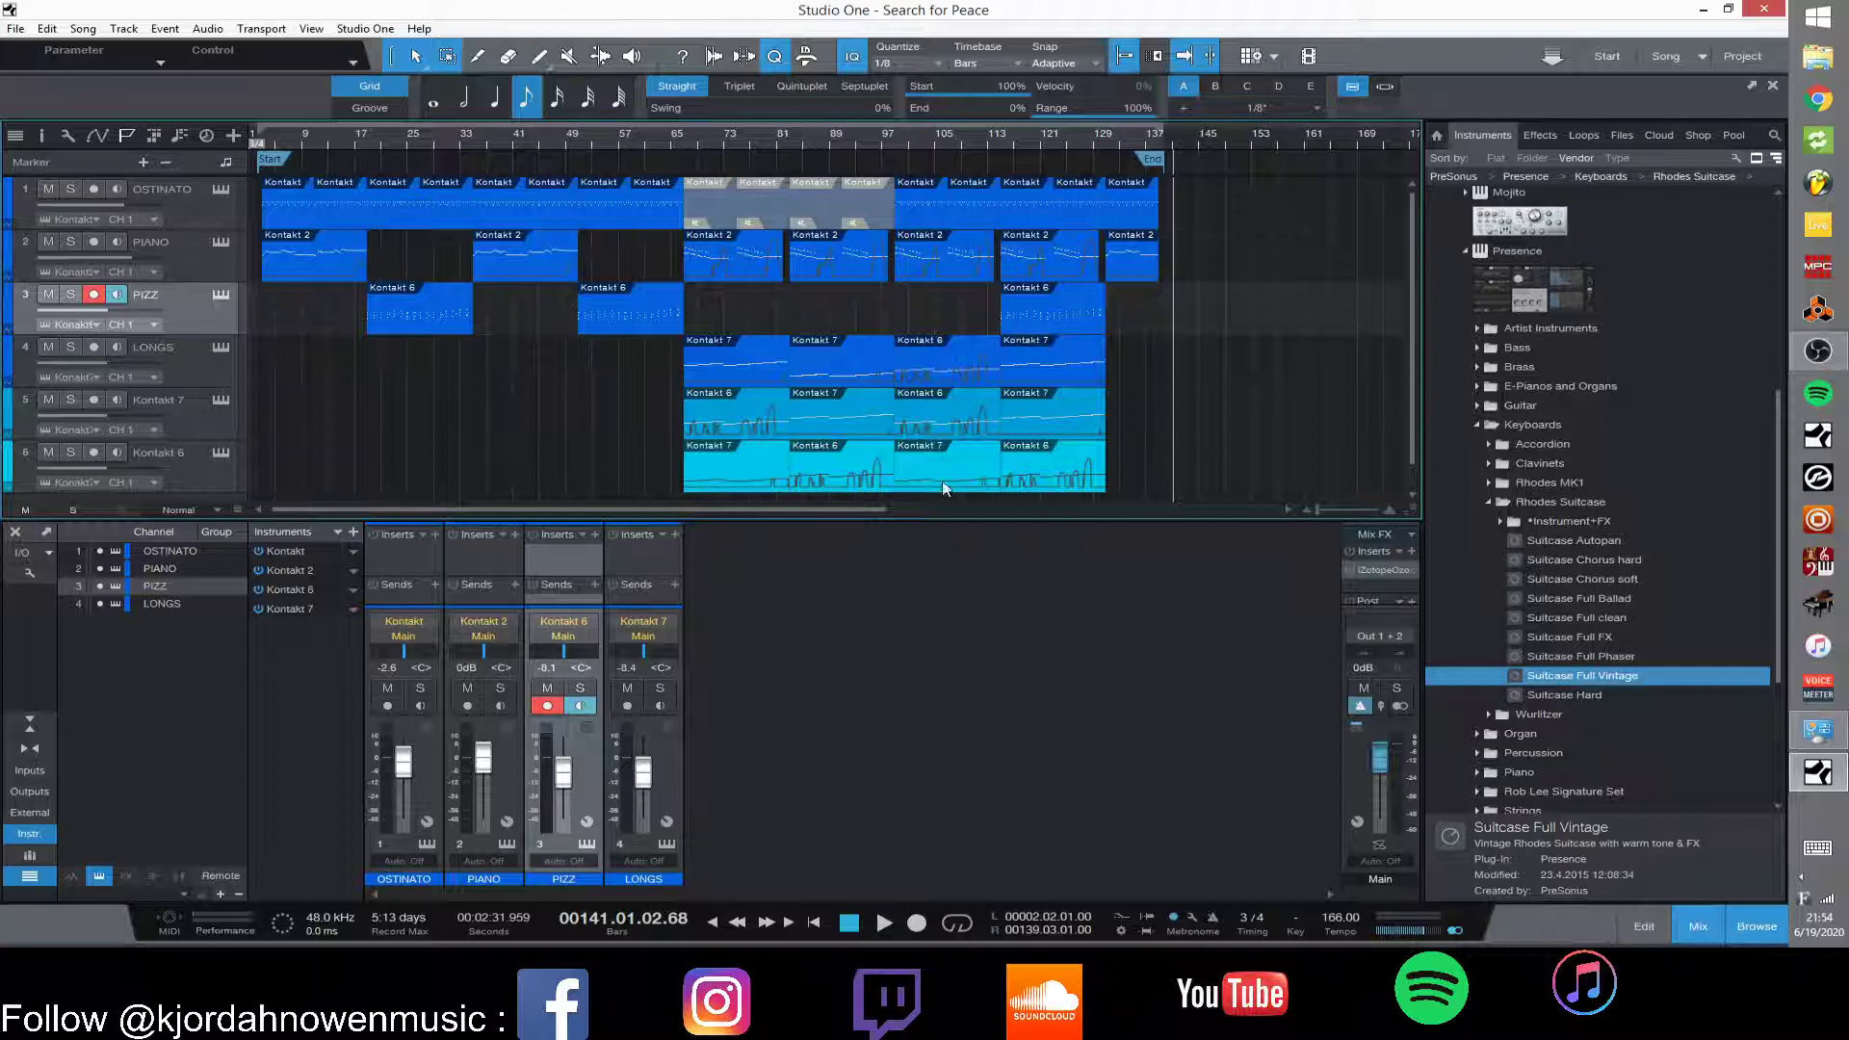
{"action": "left_click_drag", "start_coordinate": [848, 510], "coordinate": [1016, 499]}
{"action": "scroll", "coordinate": [855, 496], "scroll_direction": "left", "scroll_amount": 2}
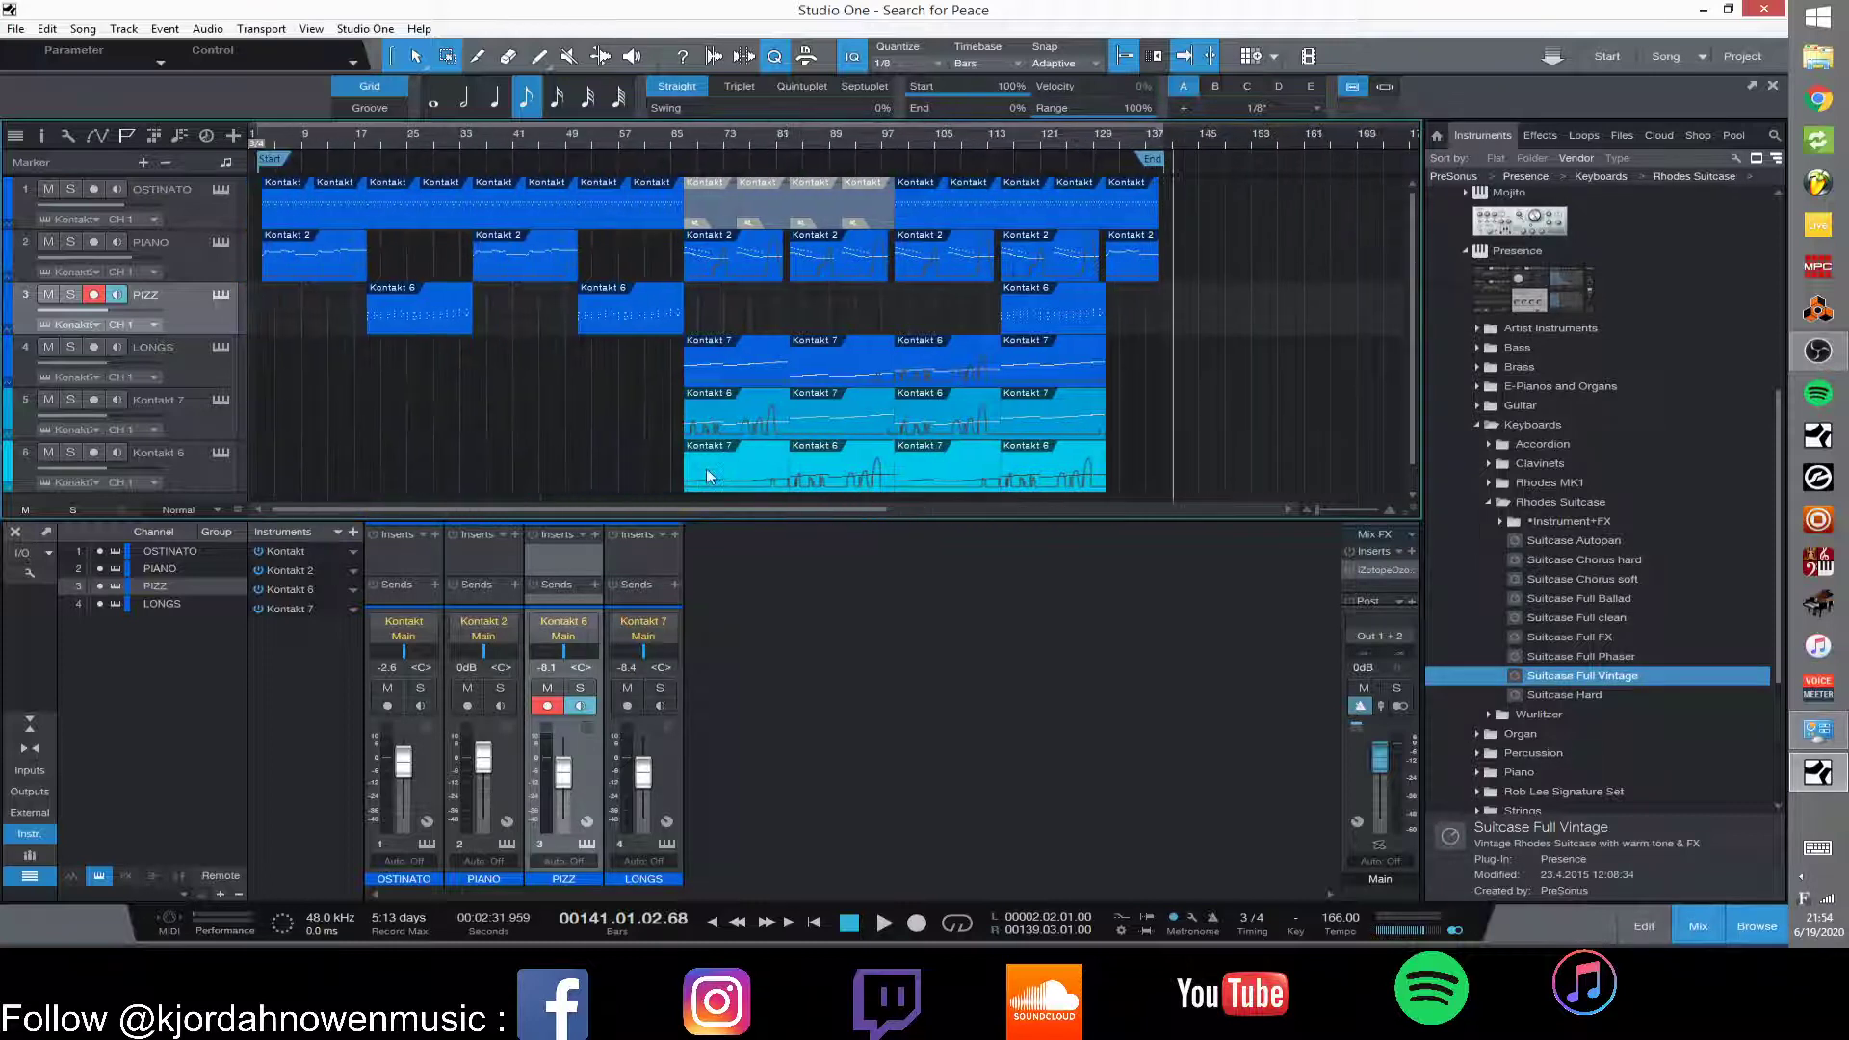